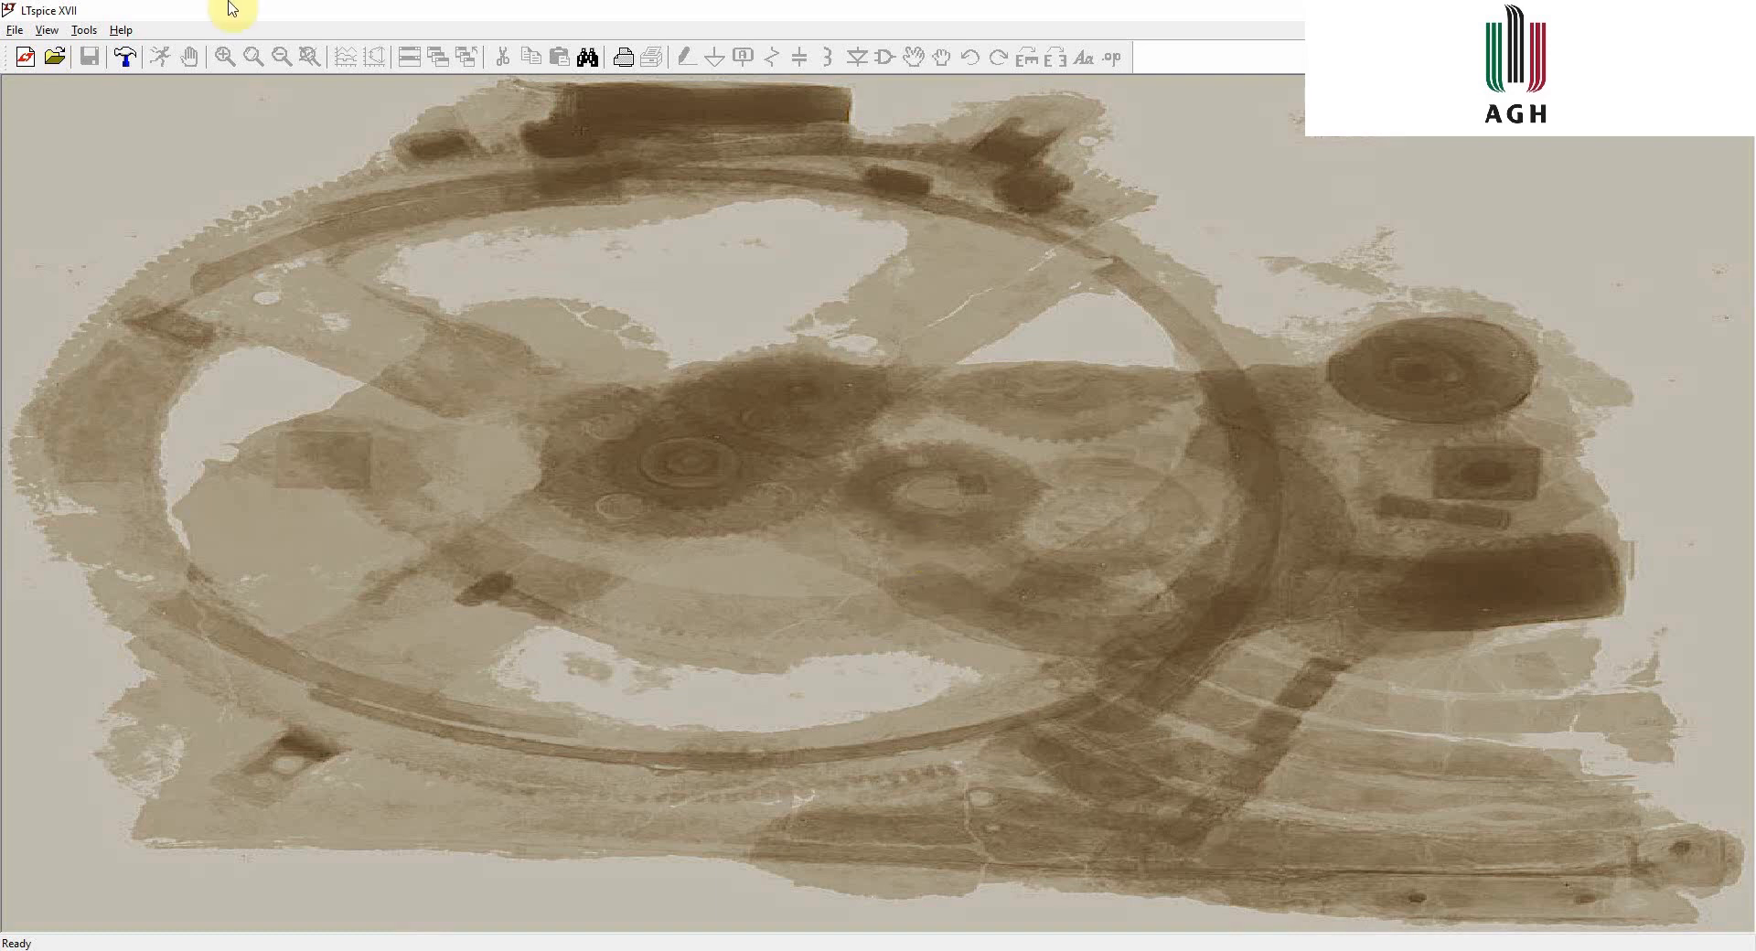
- Create a new blank schematic and briefly open the help window
click(25, 60)
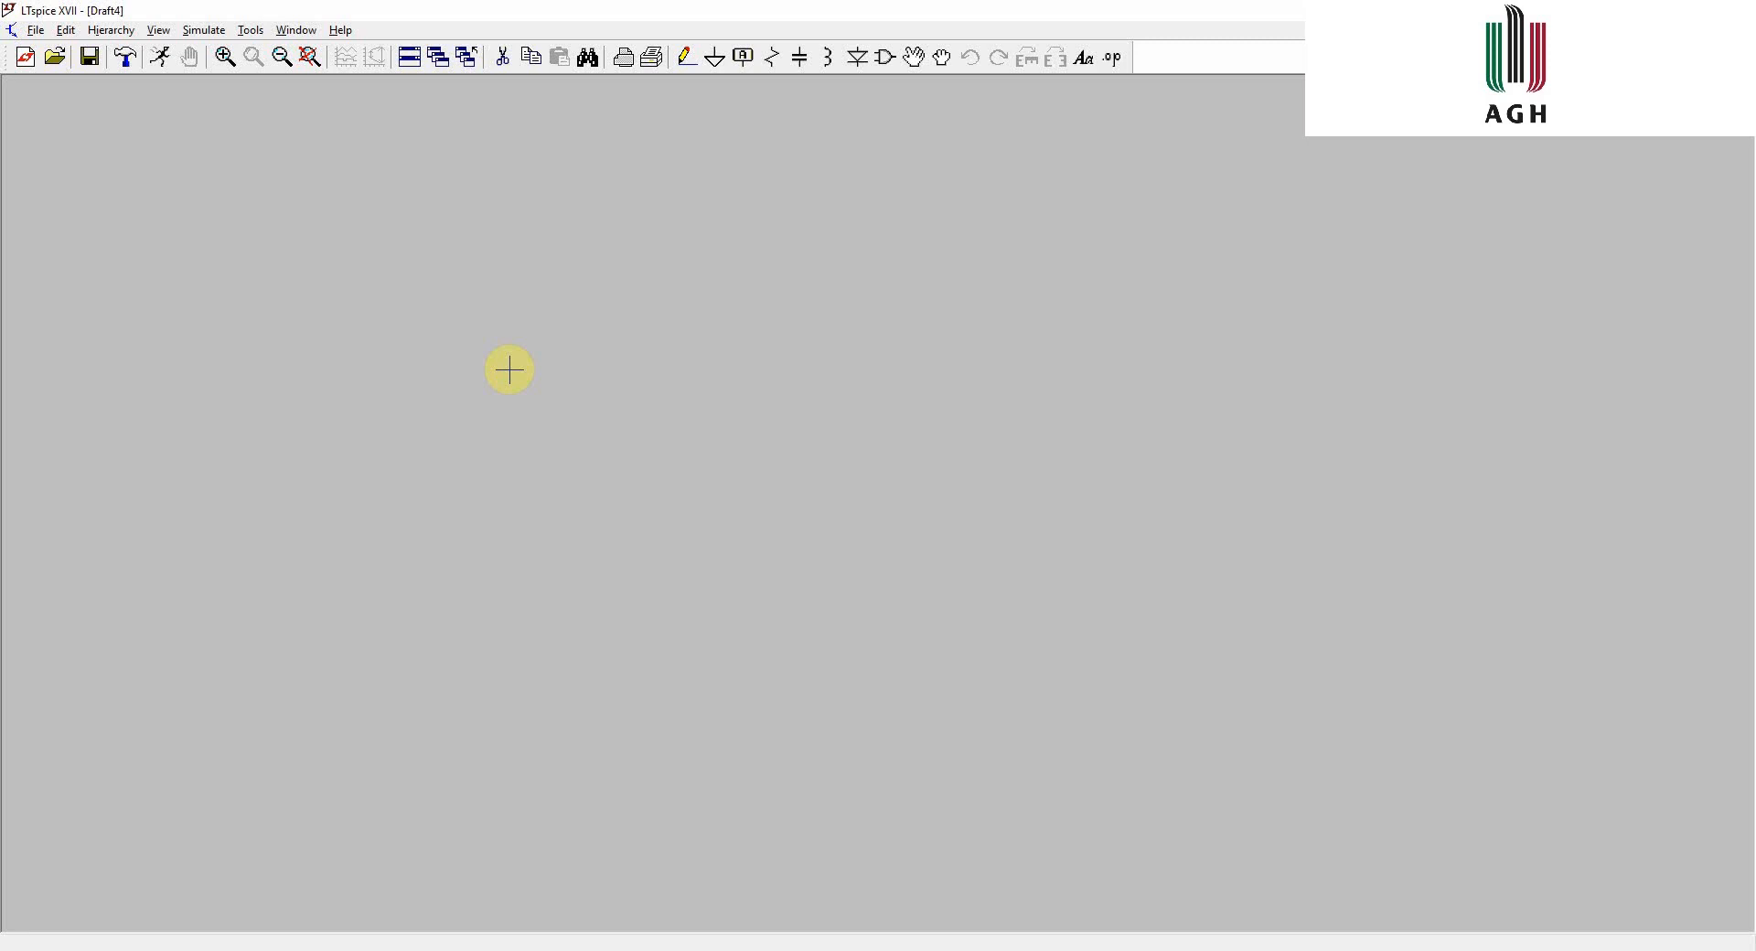
key(F1)
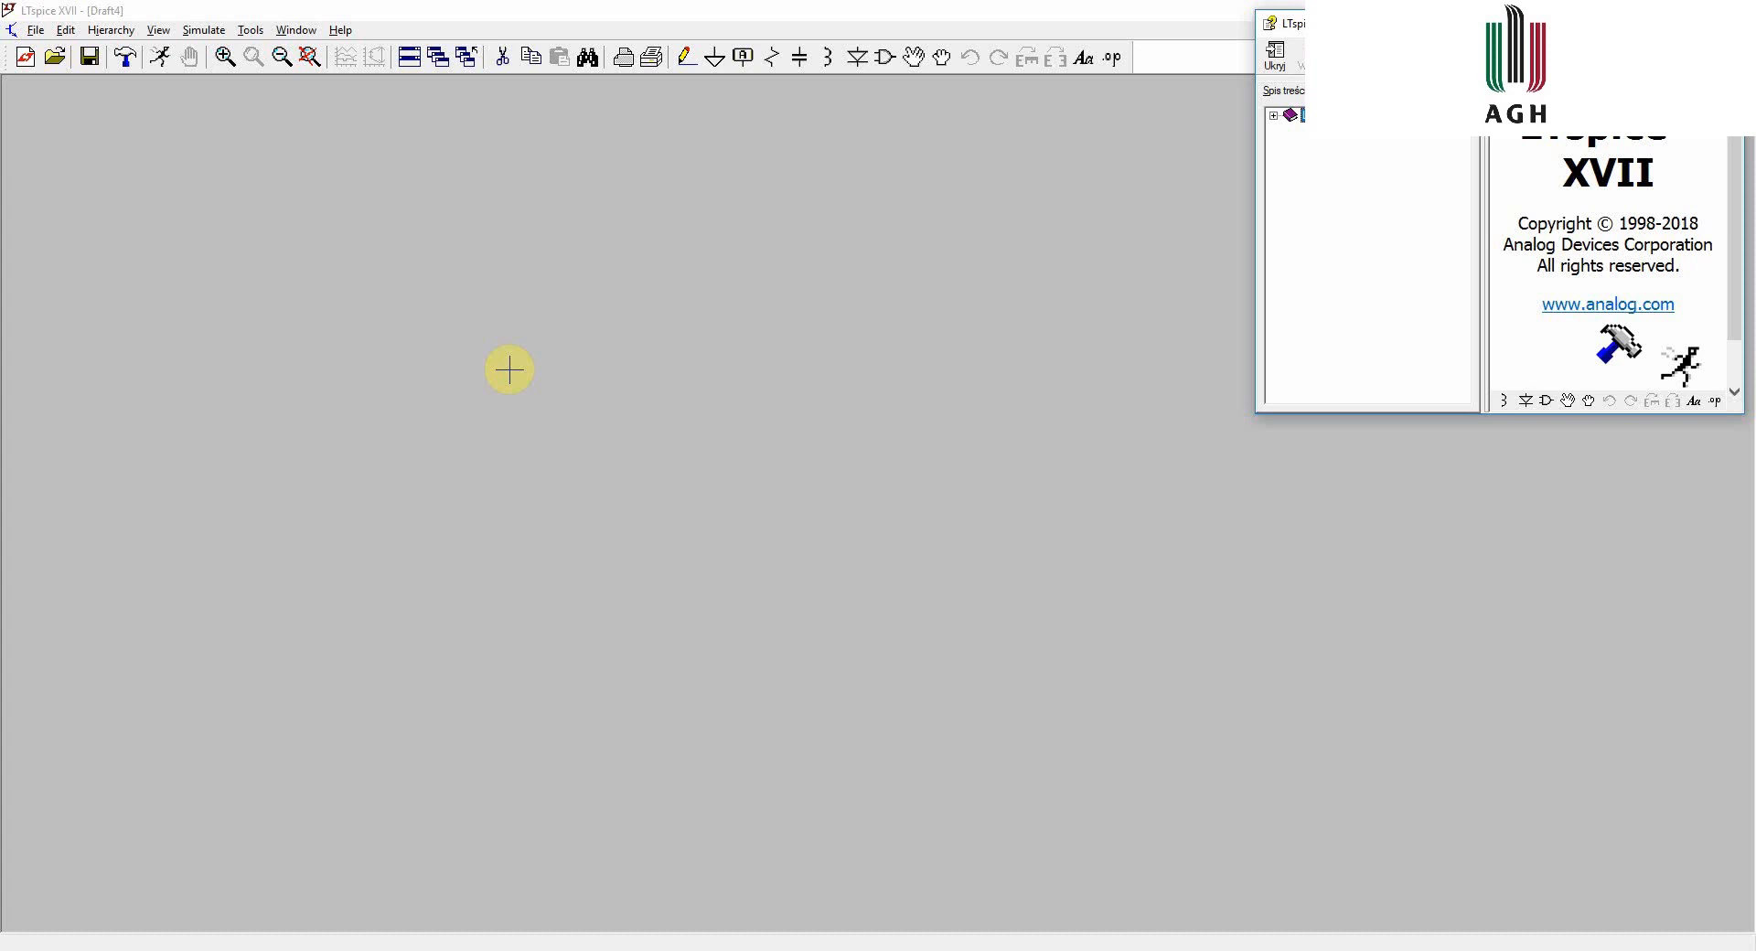
click(509, 369)
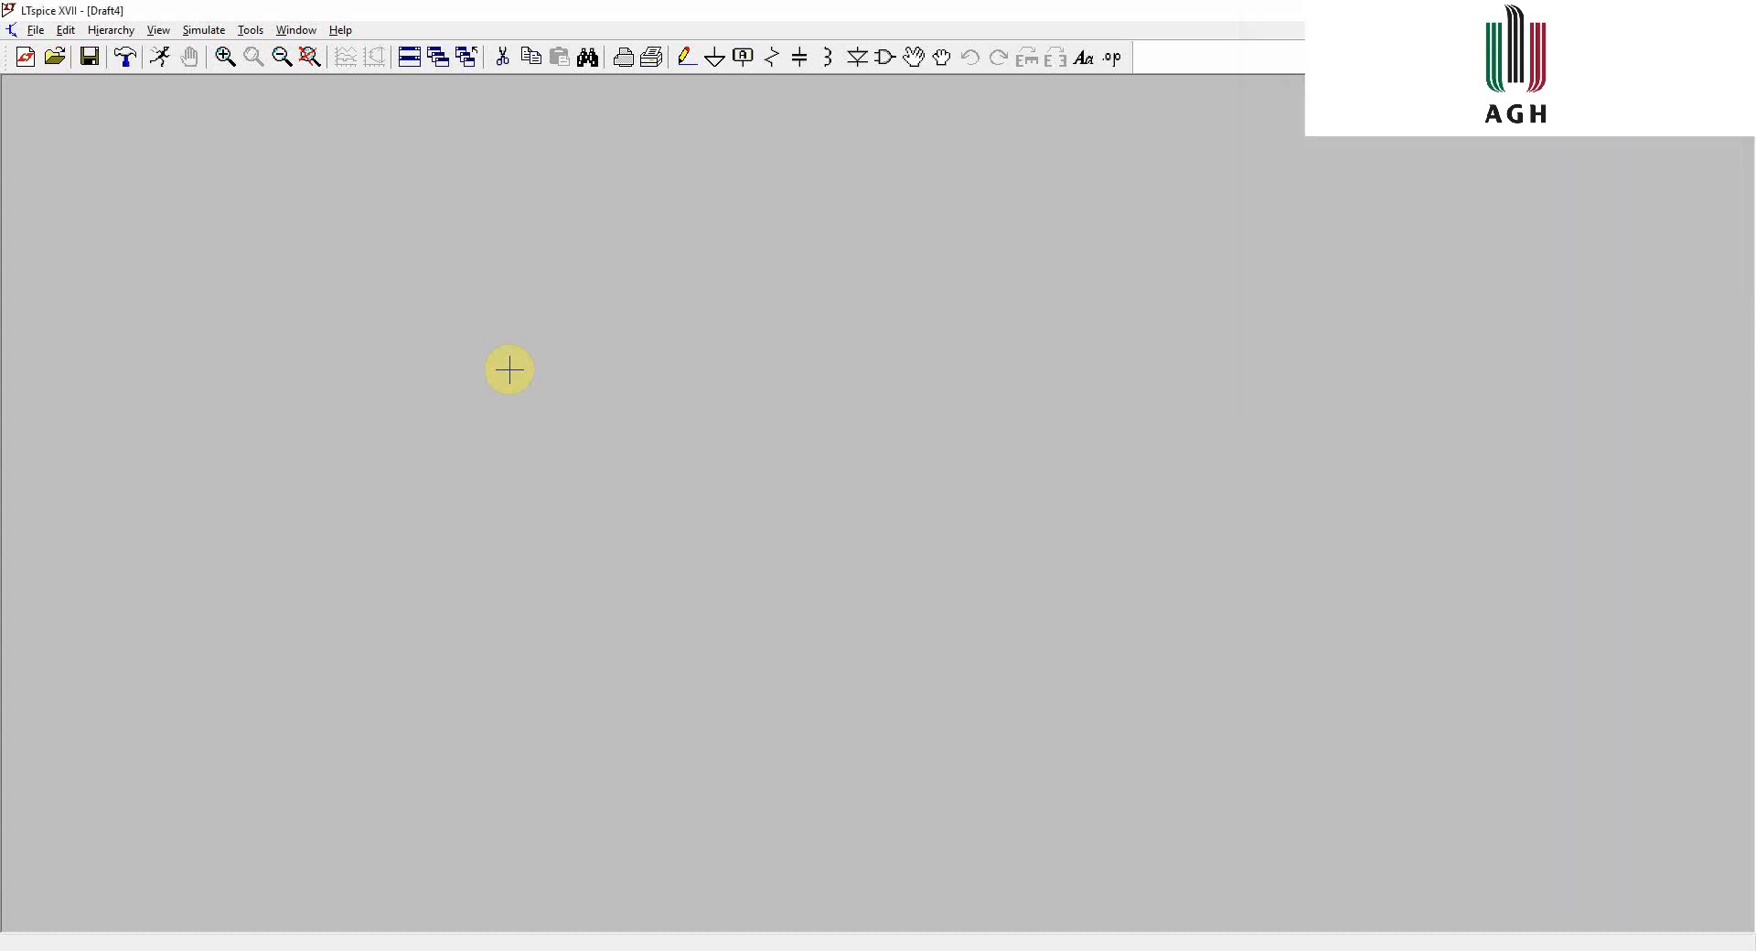
- Open the component symbol browser and cancel it
key(F2)
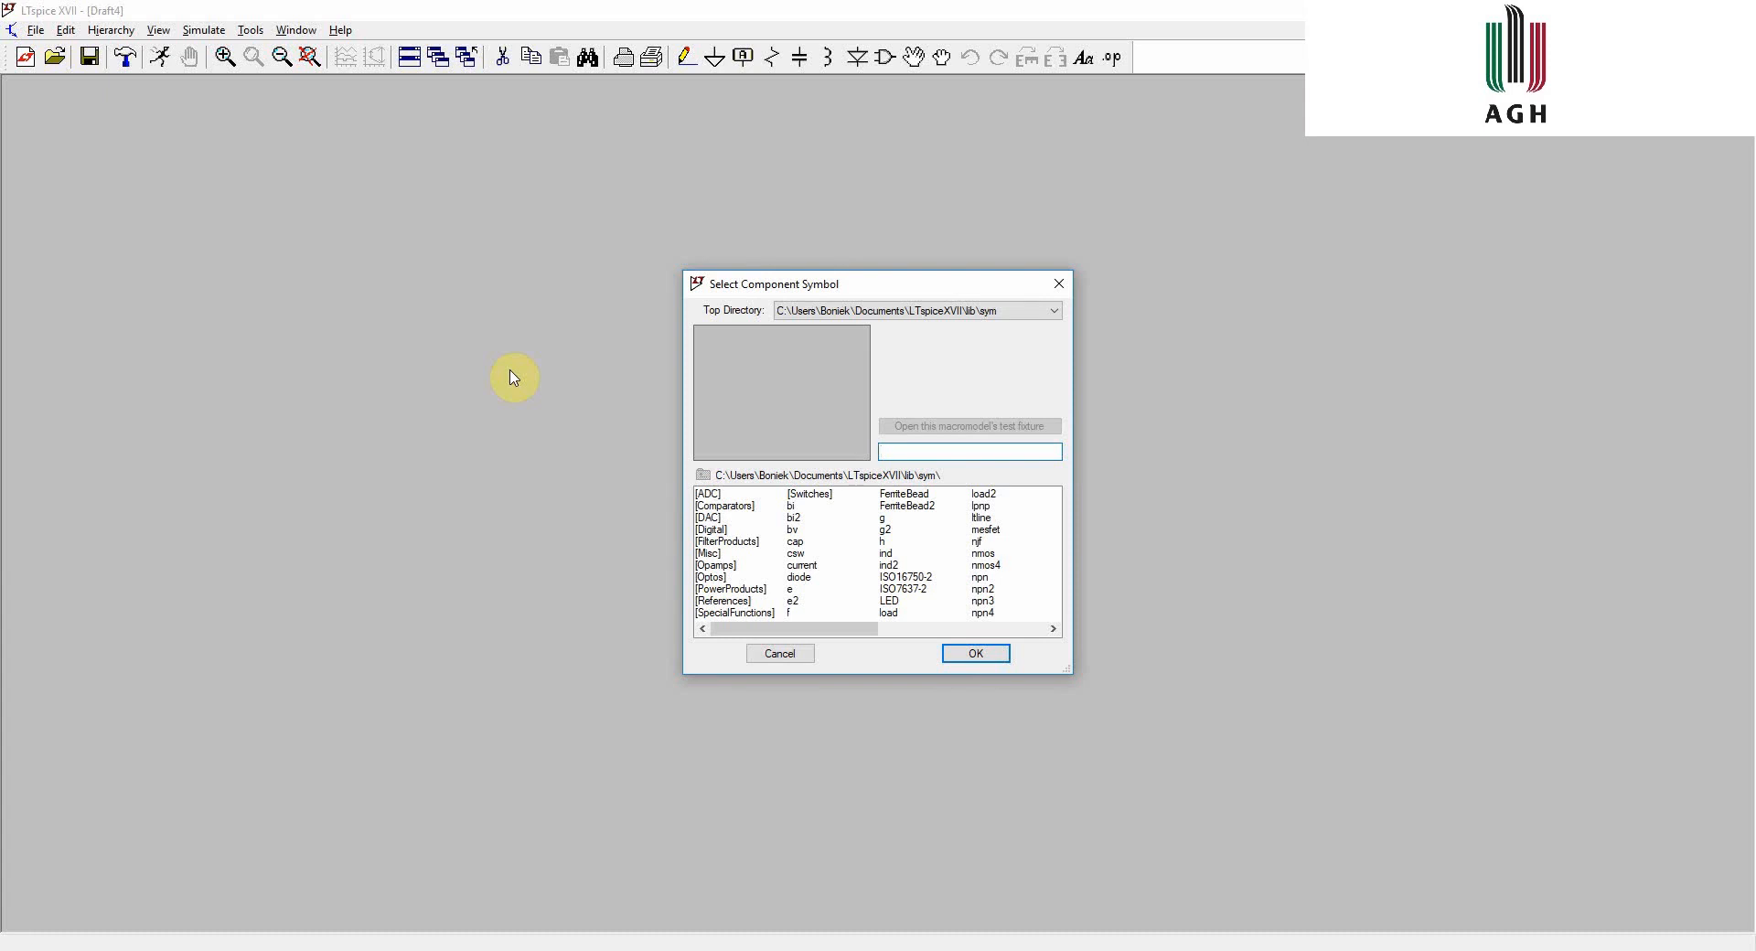
key(Escape)
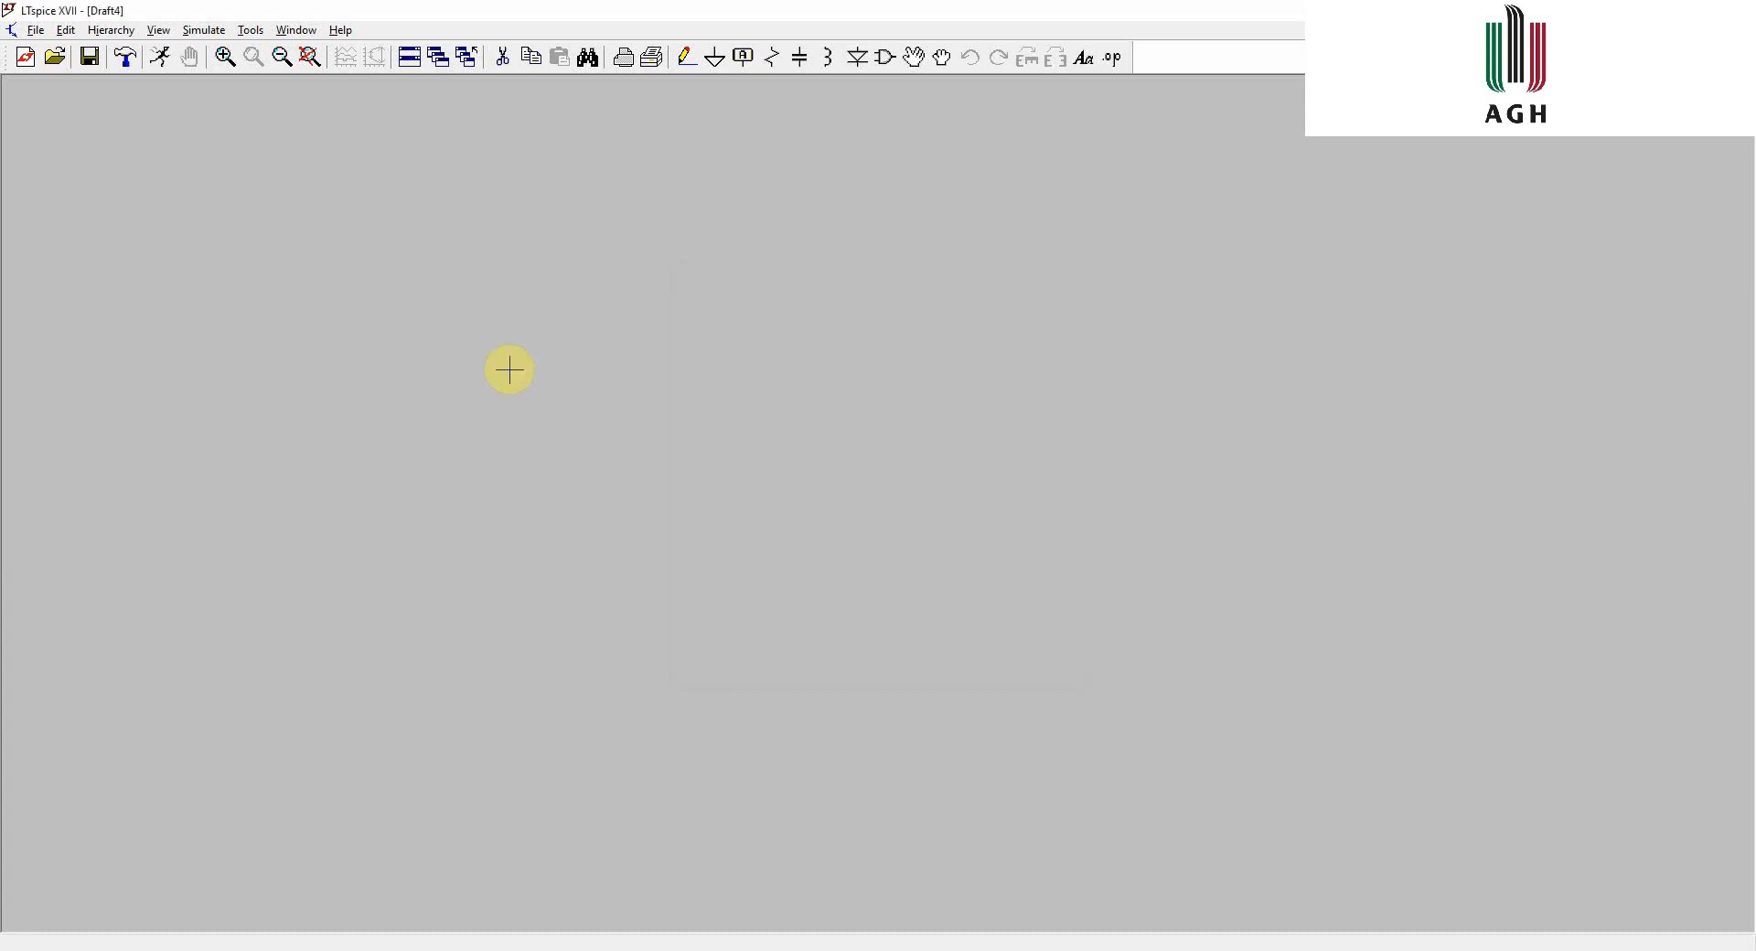
- Draw an L-shaped wire from the upper left across and down toward the middle of the sheet
key(F3)
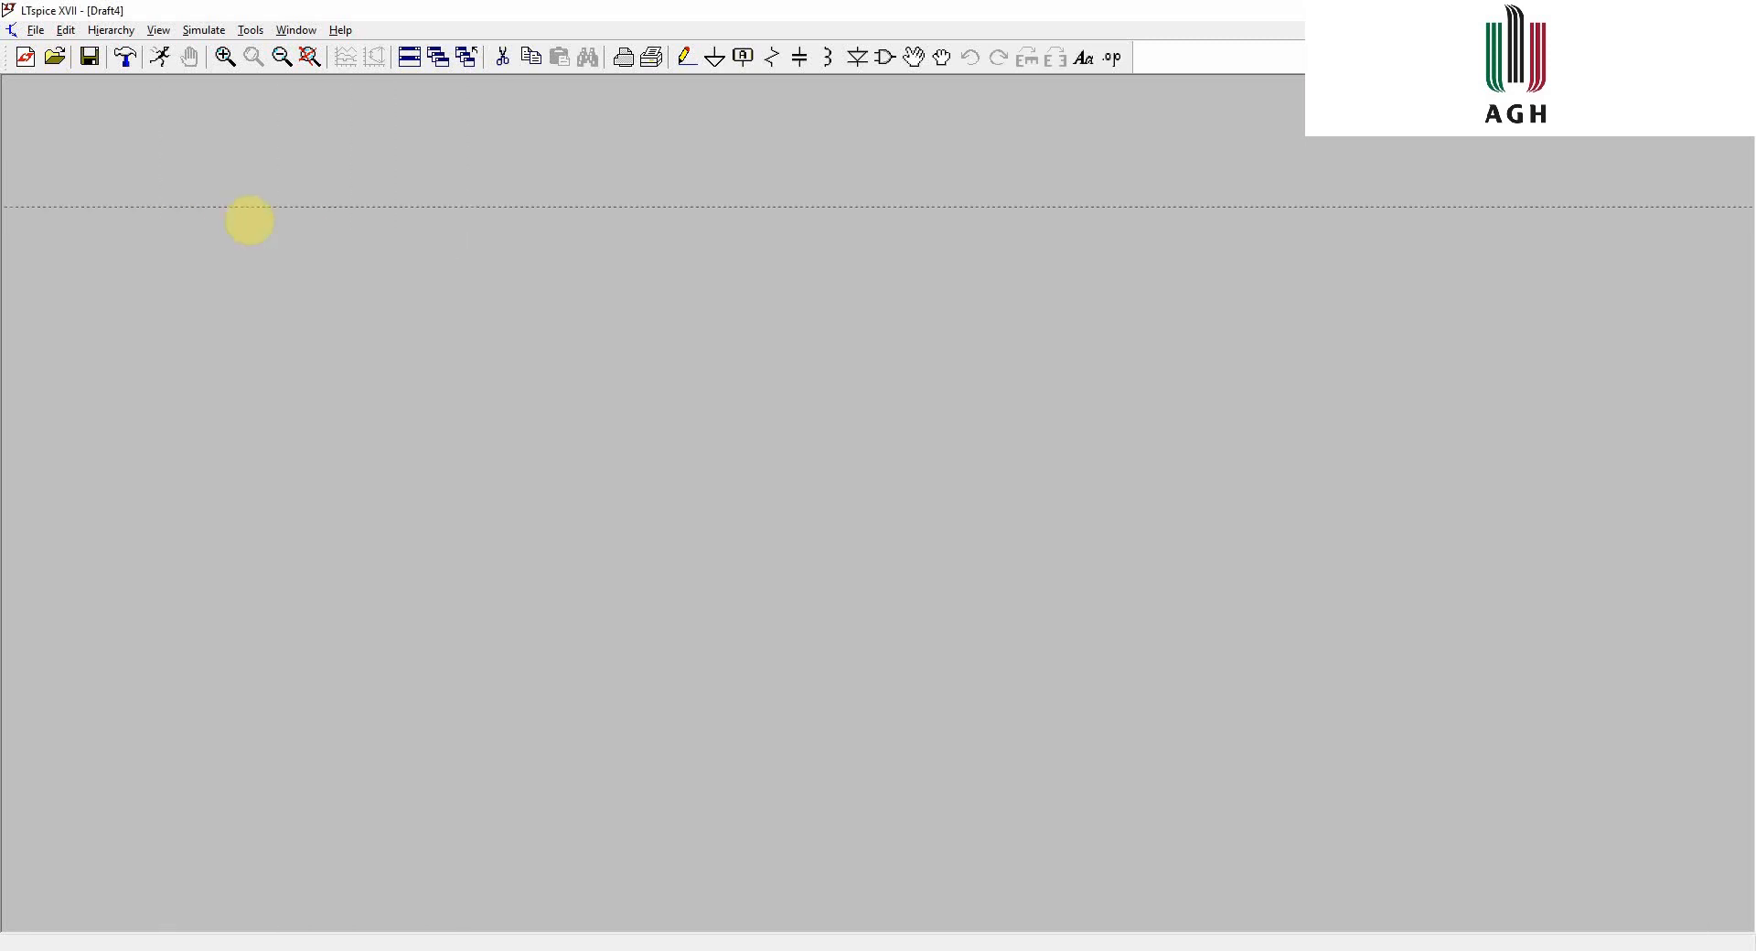
click(355, 245)
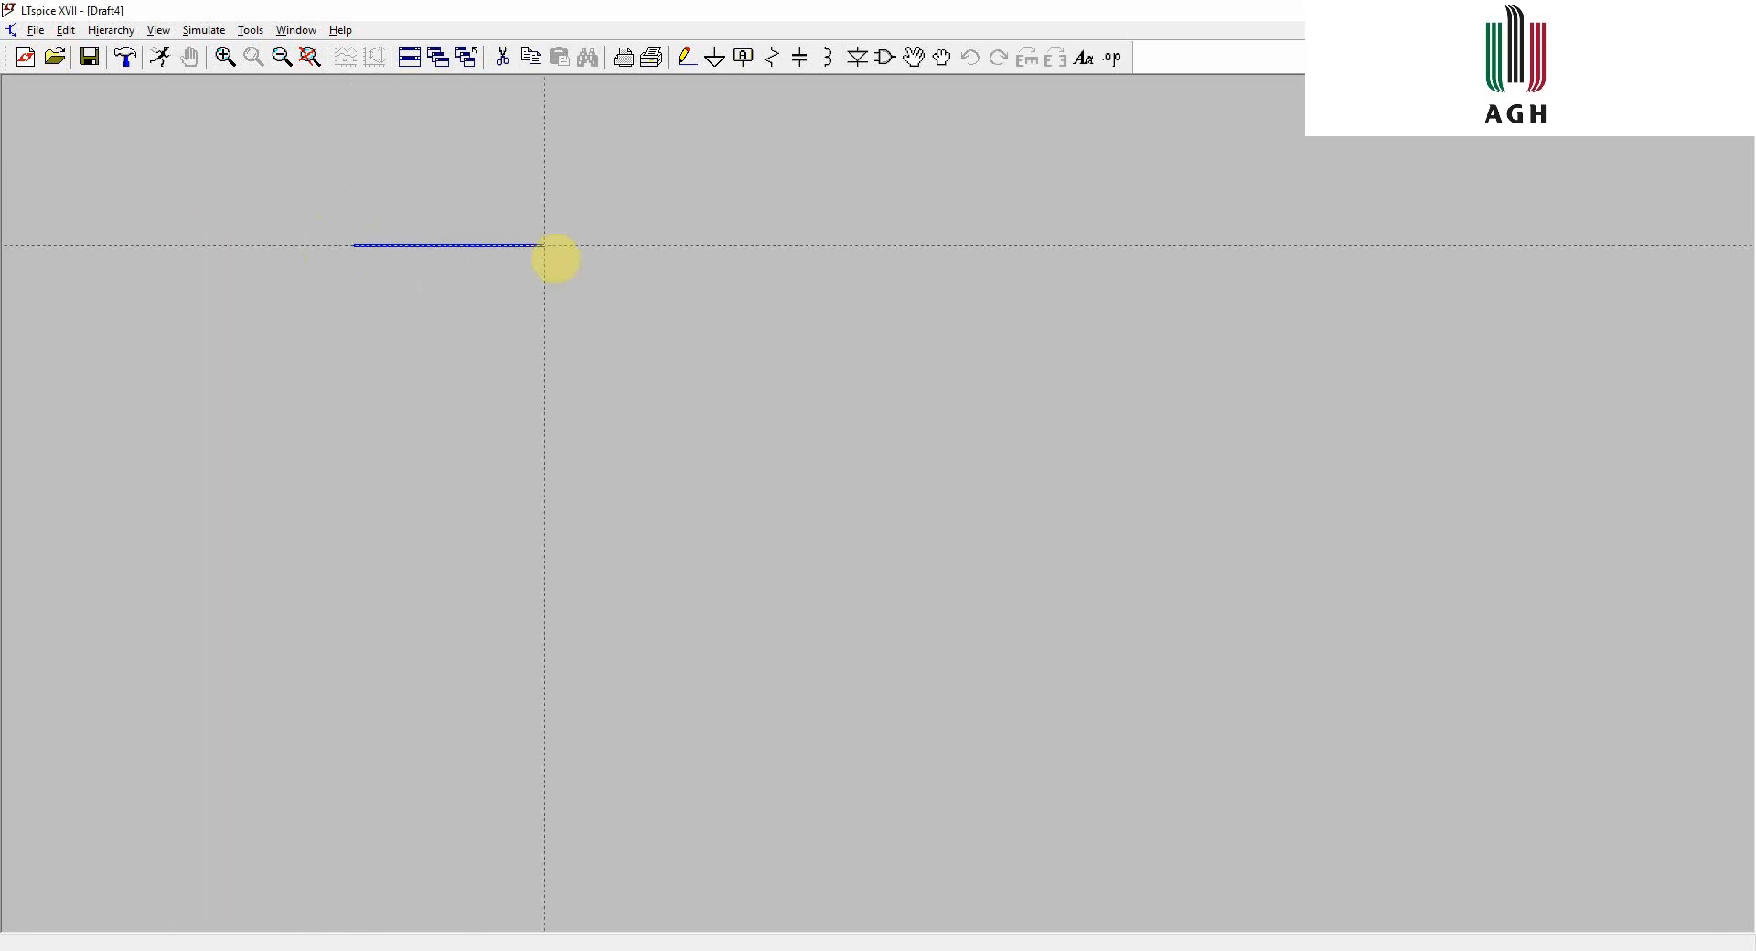
click(622, 245)
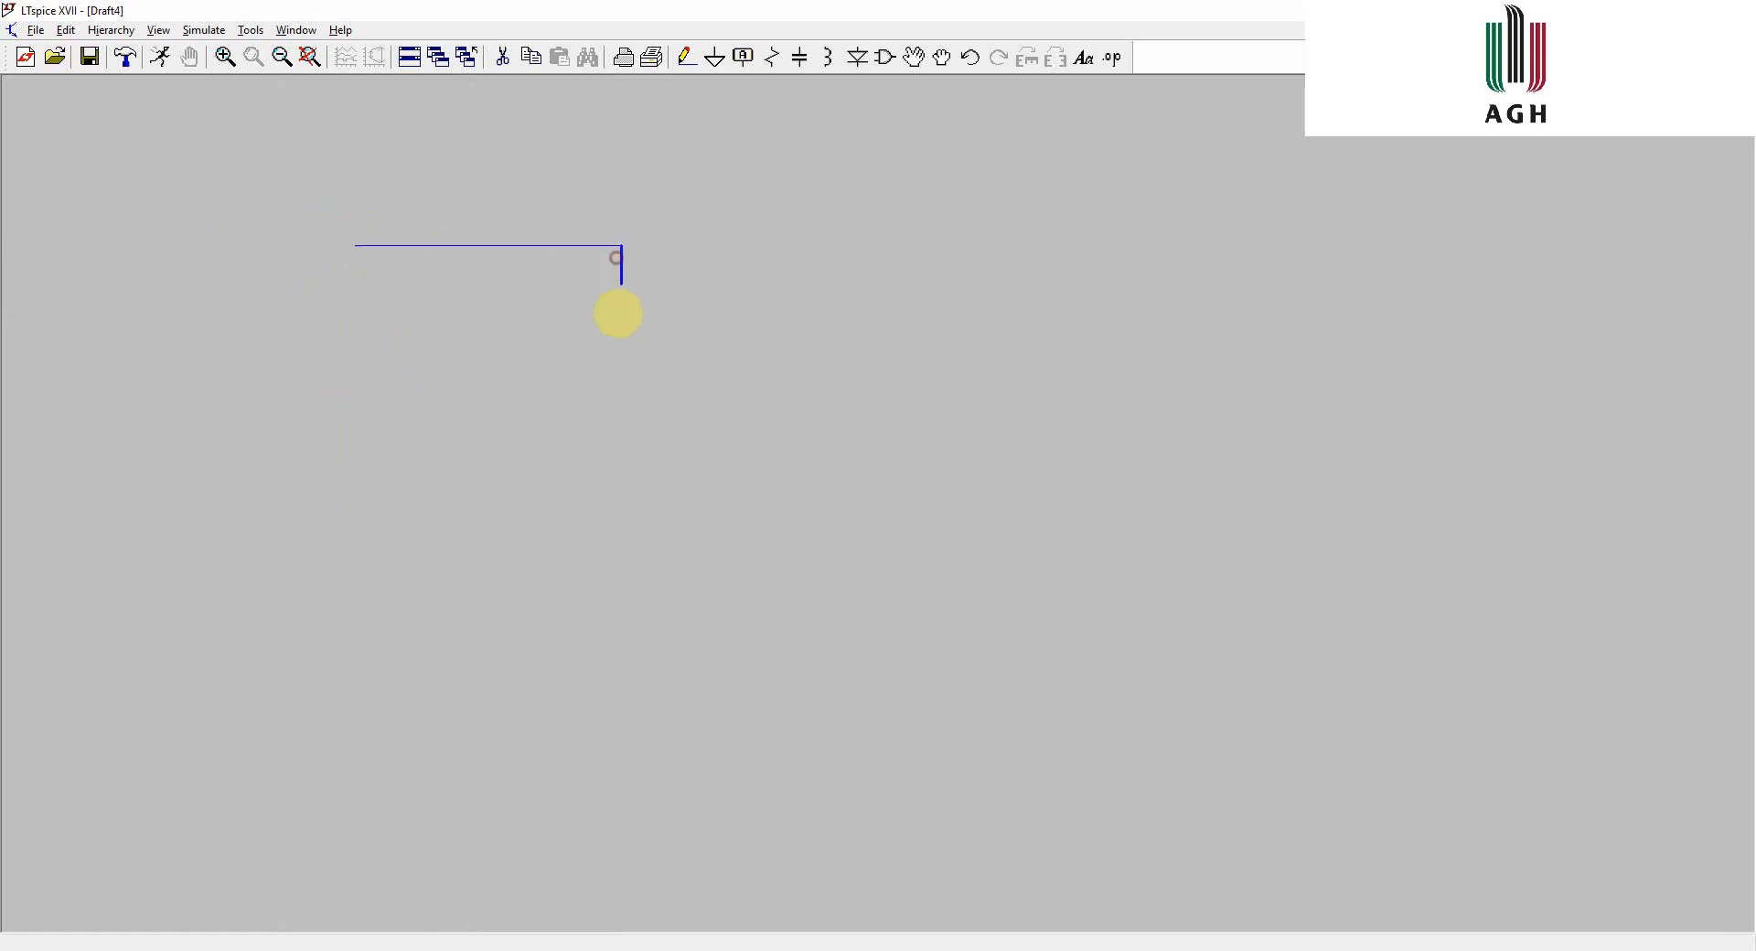
click(773, 435)
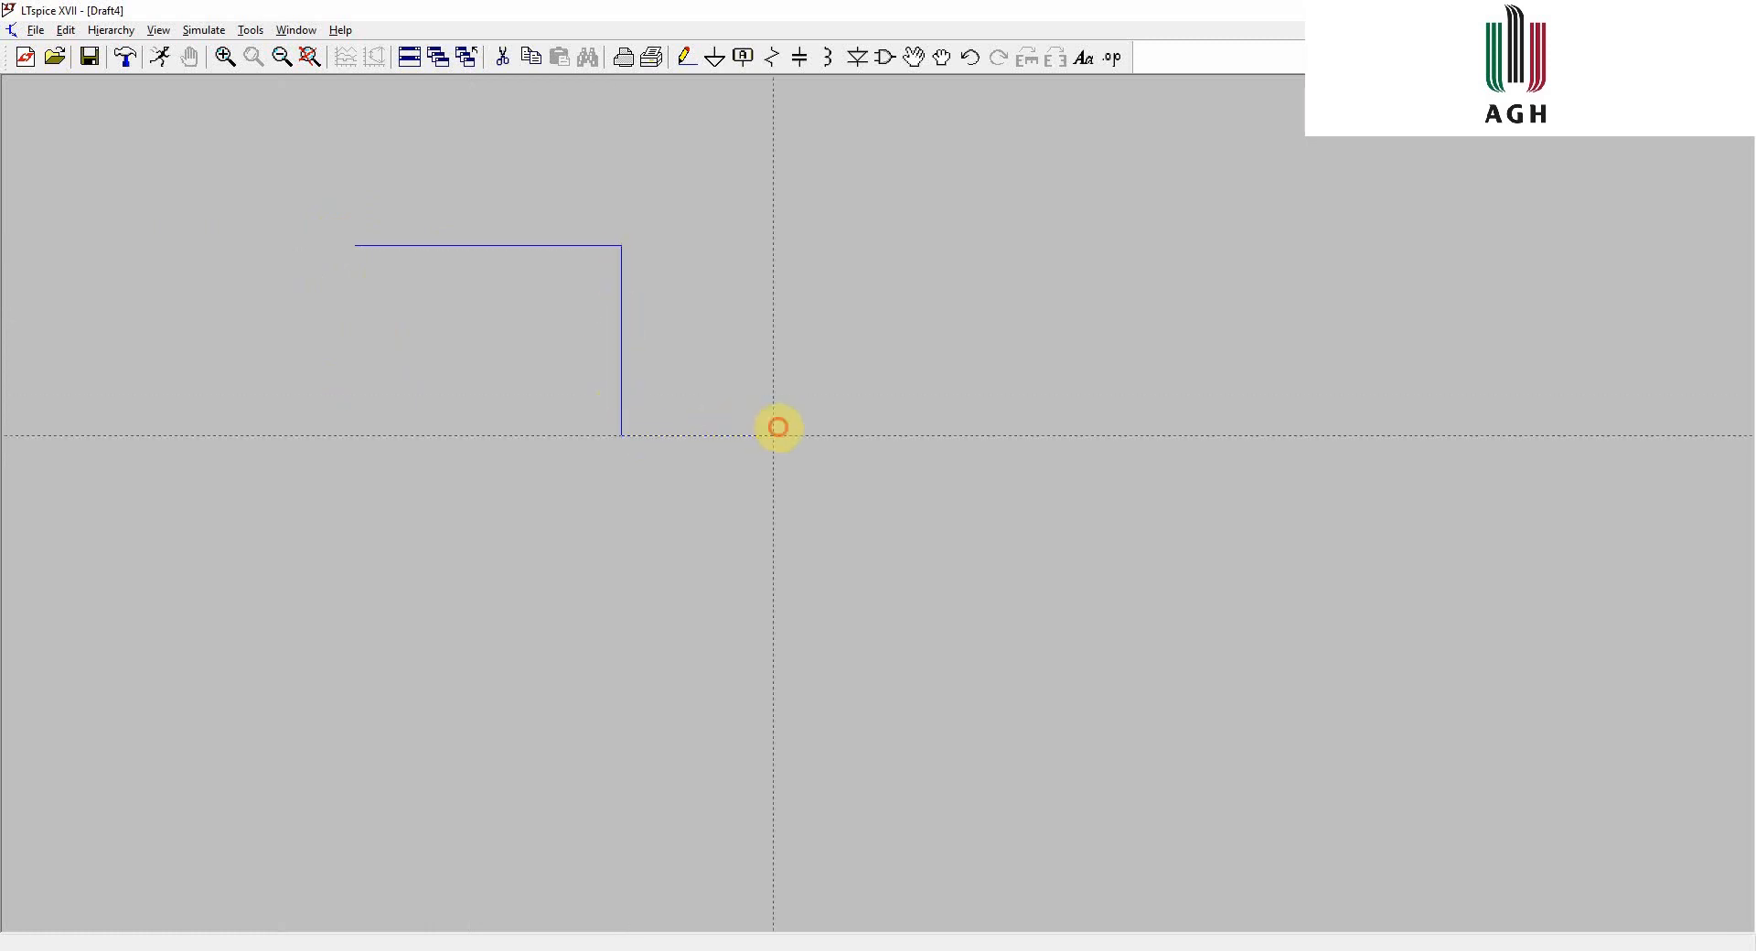
key(Escape)
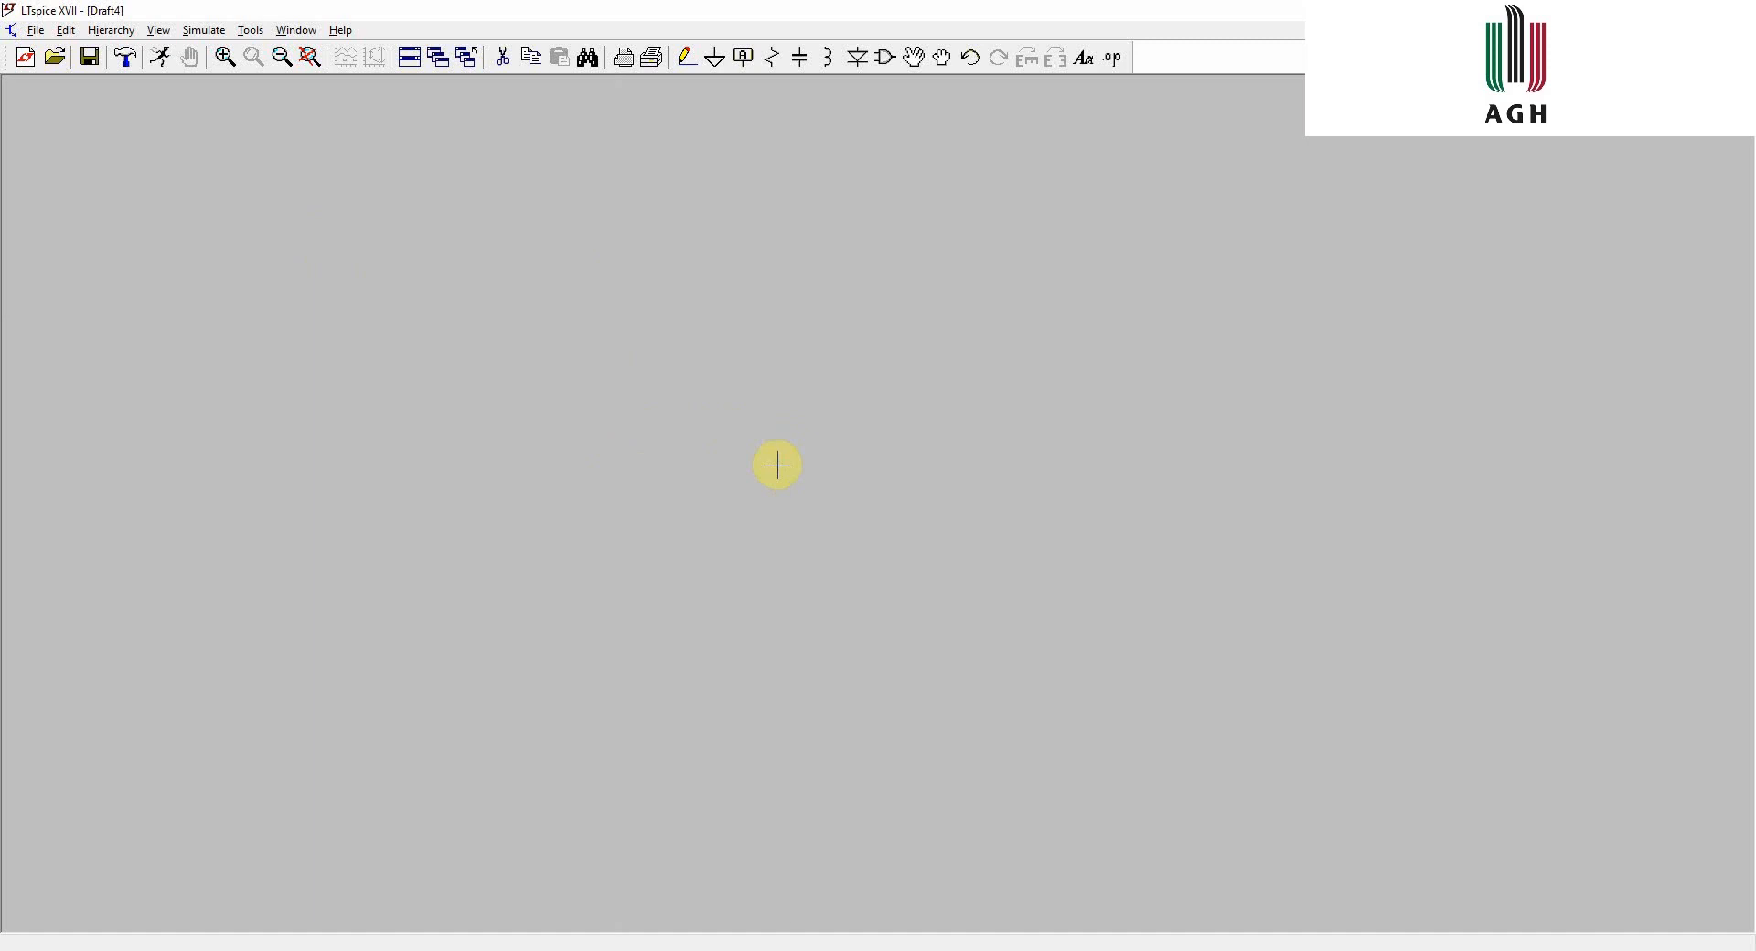
- Attach resistor, capacitor, inductor and ground symbols to the cursor in turn, cancelling each without placing
key(r)
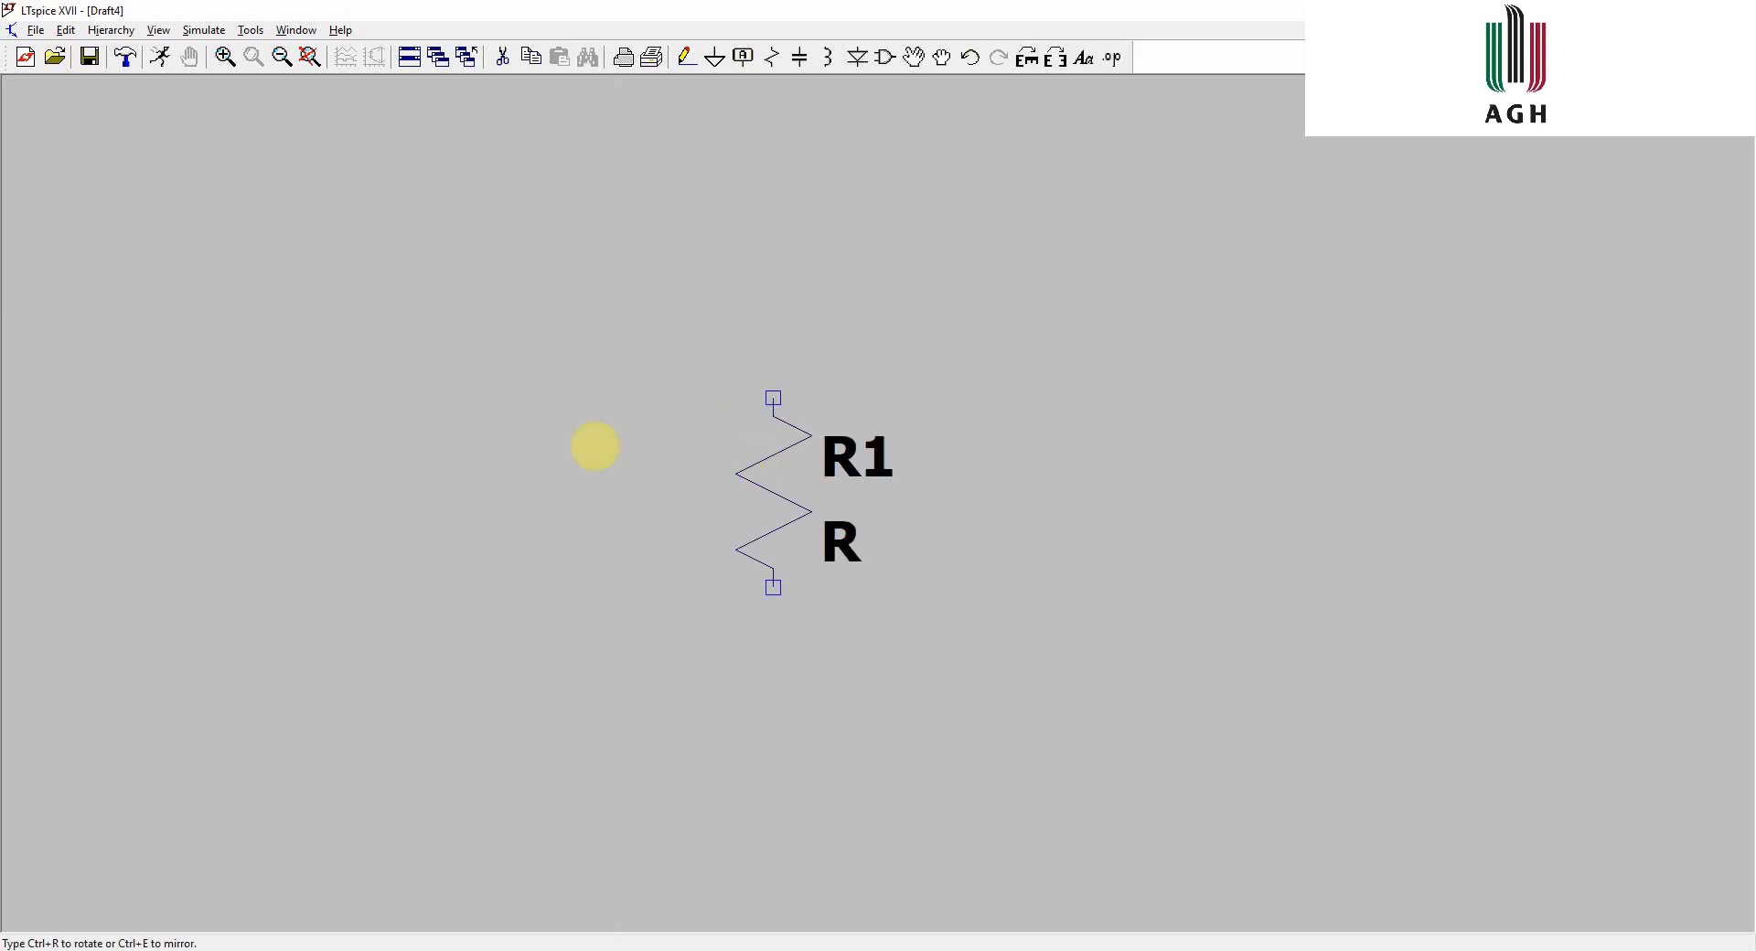
key(c)
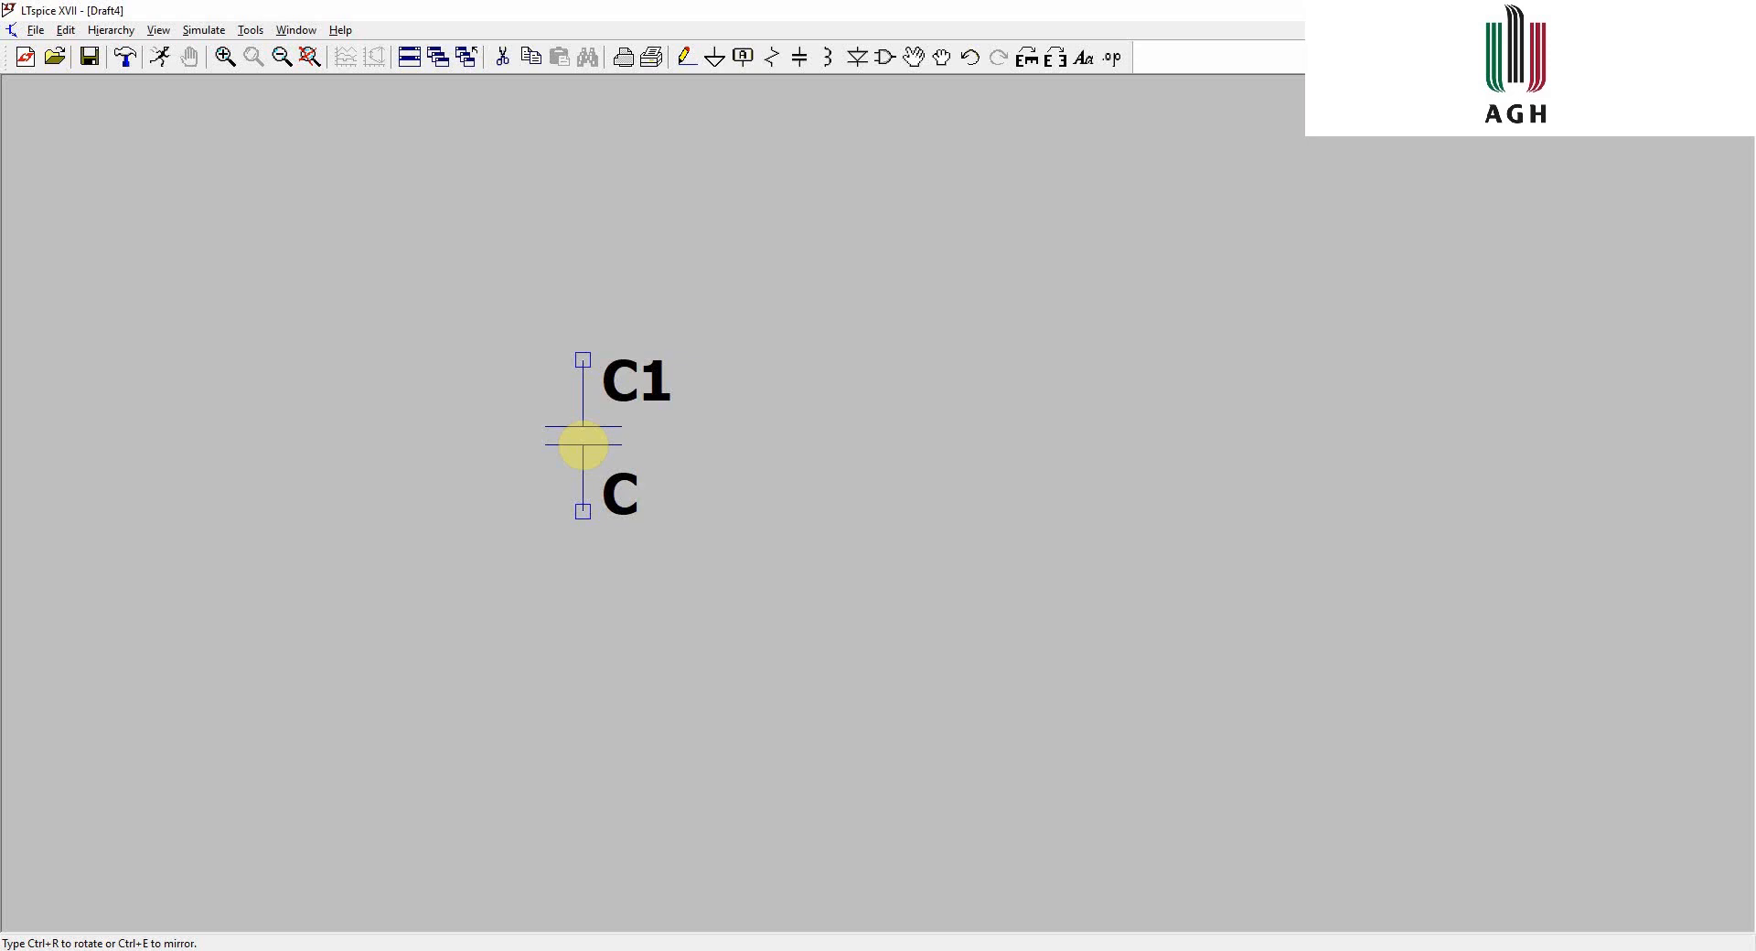
key(l)
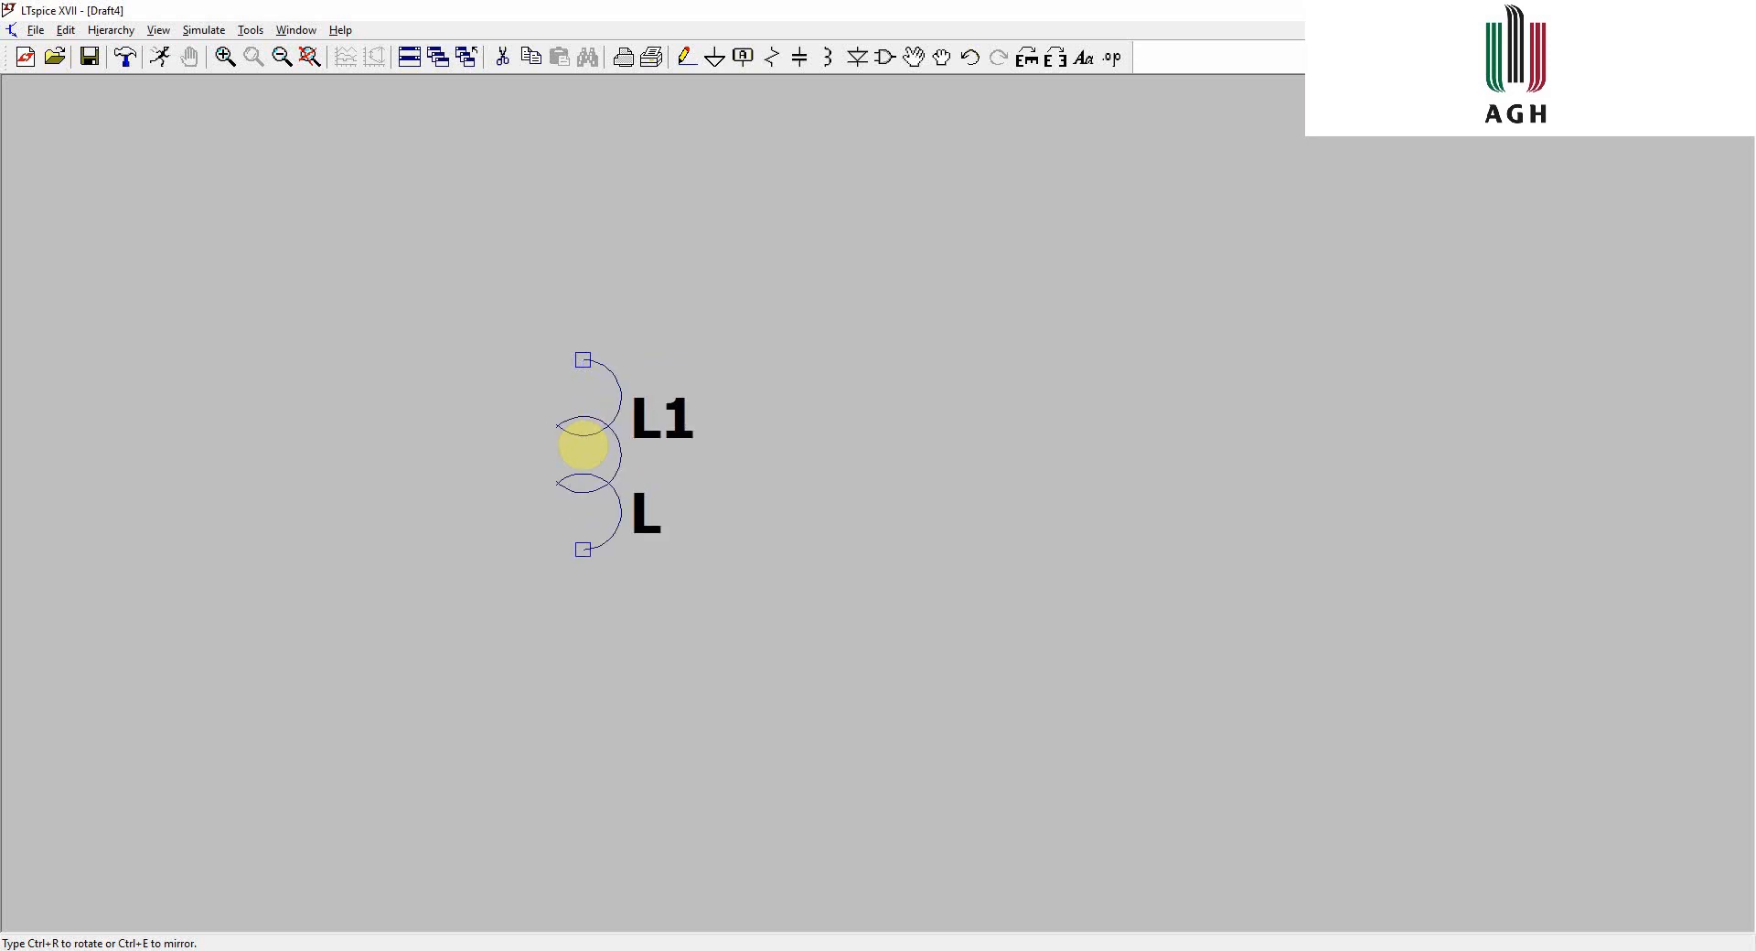
key(Escape)
key(g)
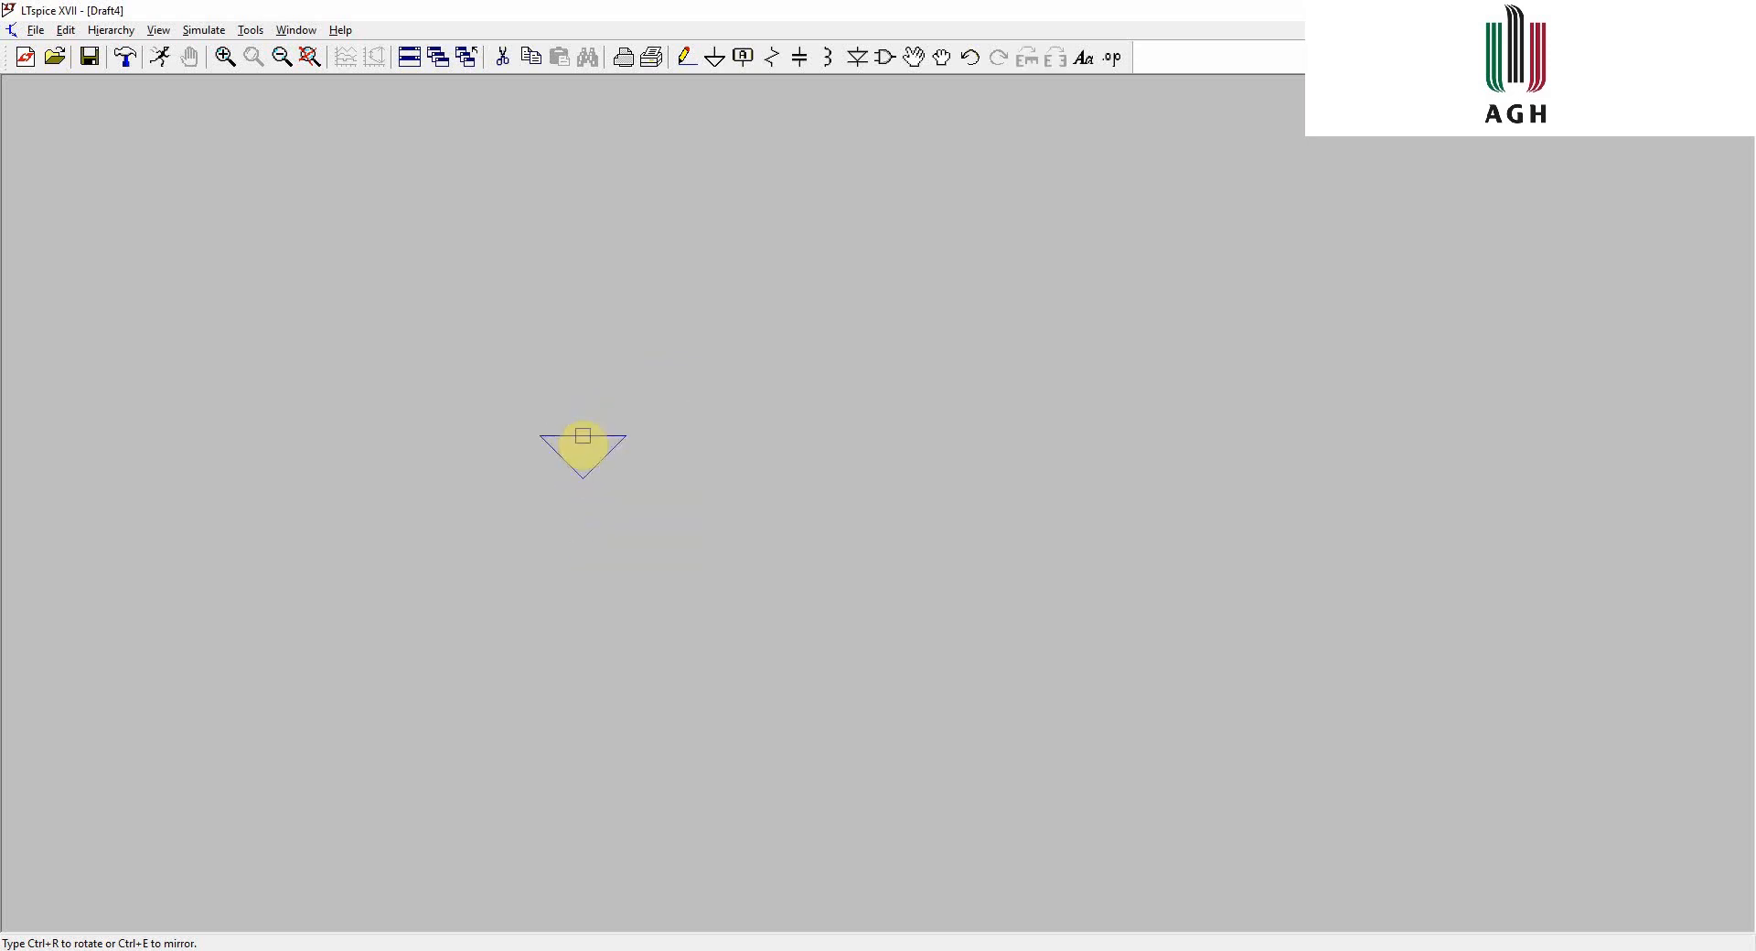
key(Escape)
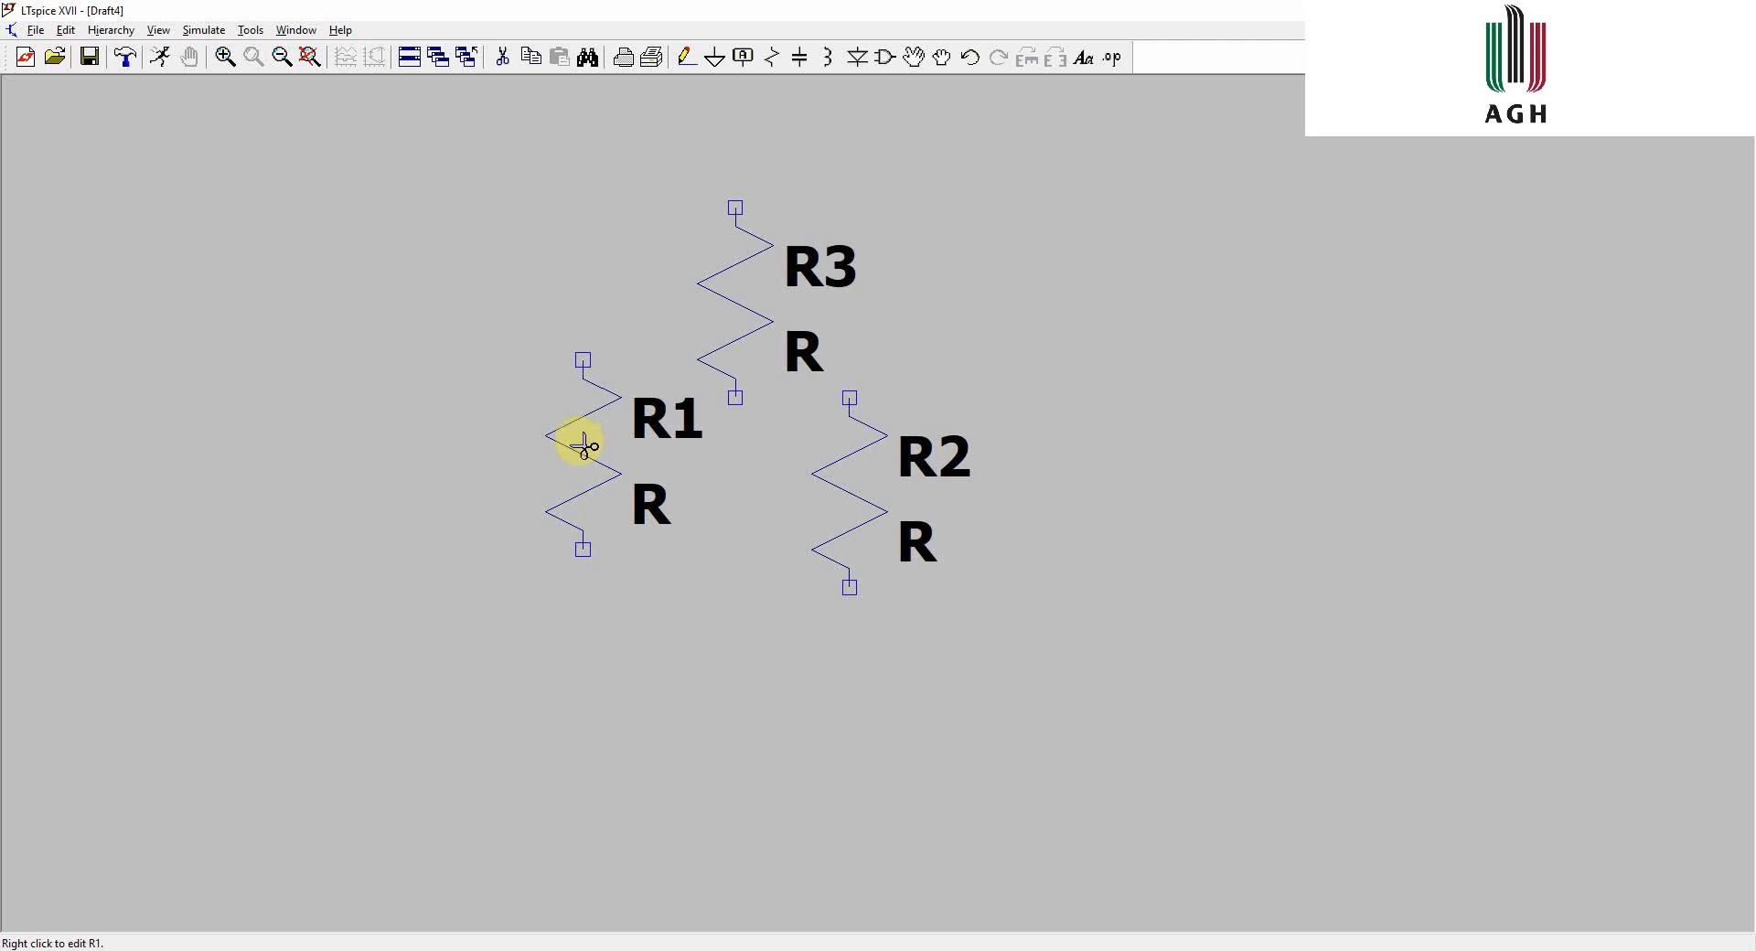
- Delete the three resistors R1, R3 and R2 from the schematic
key(Delete)
click(580, 443)
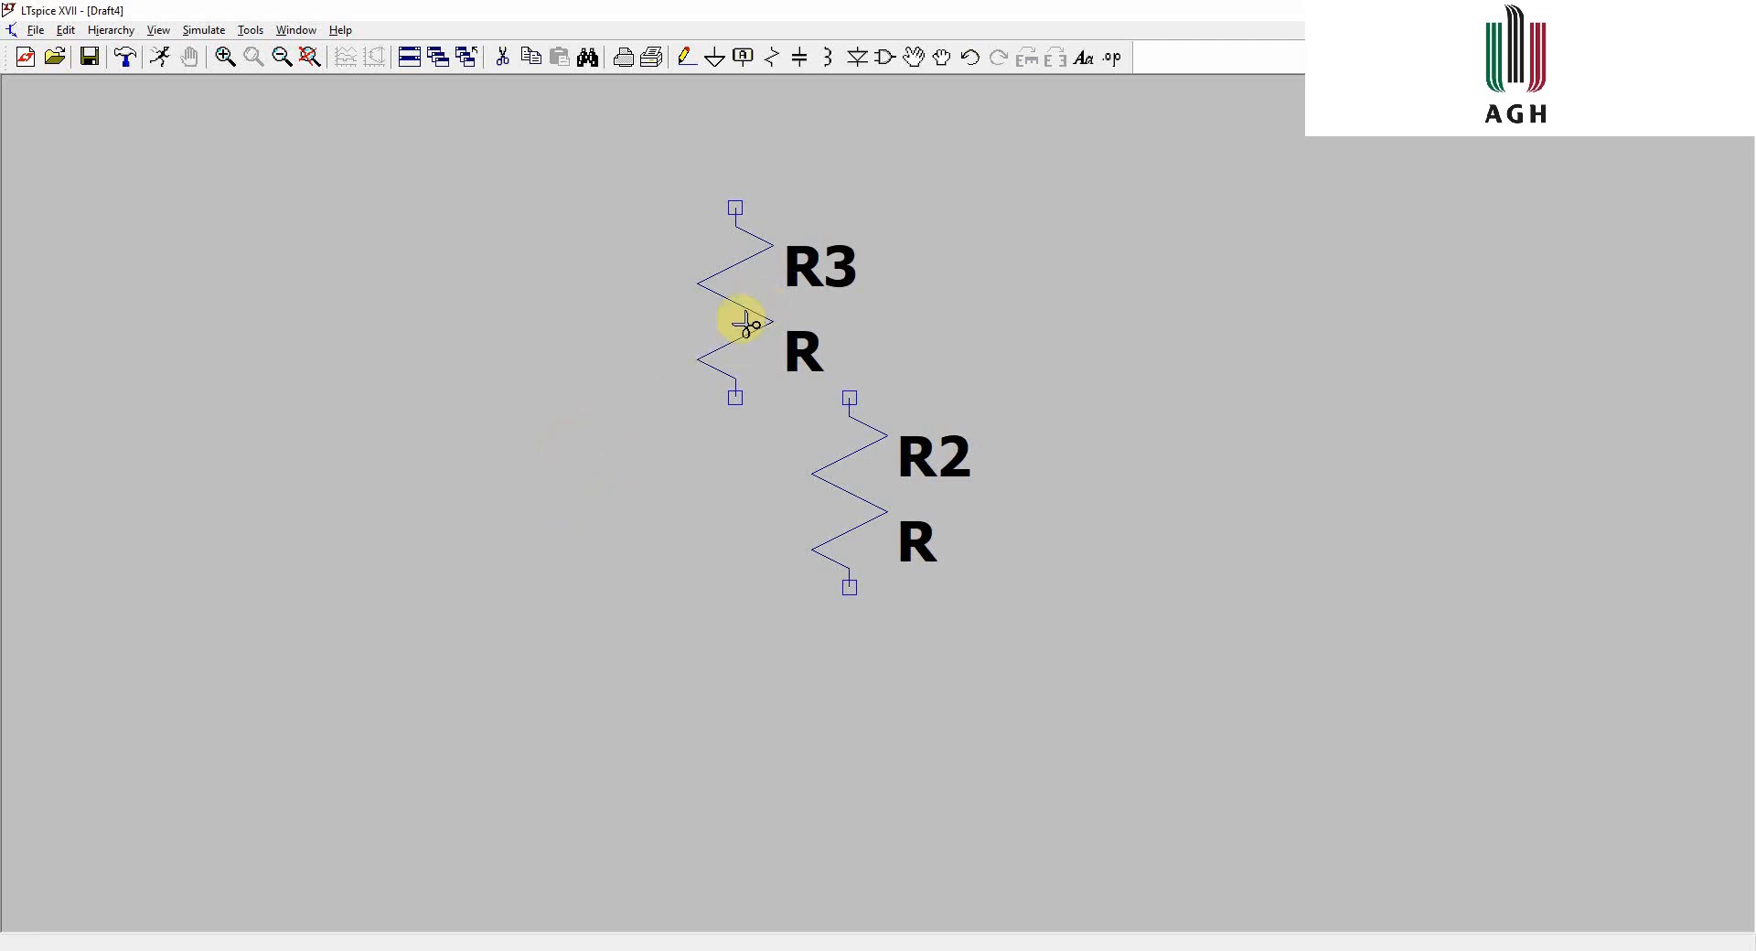
click(741, 322)
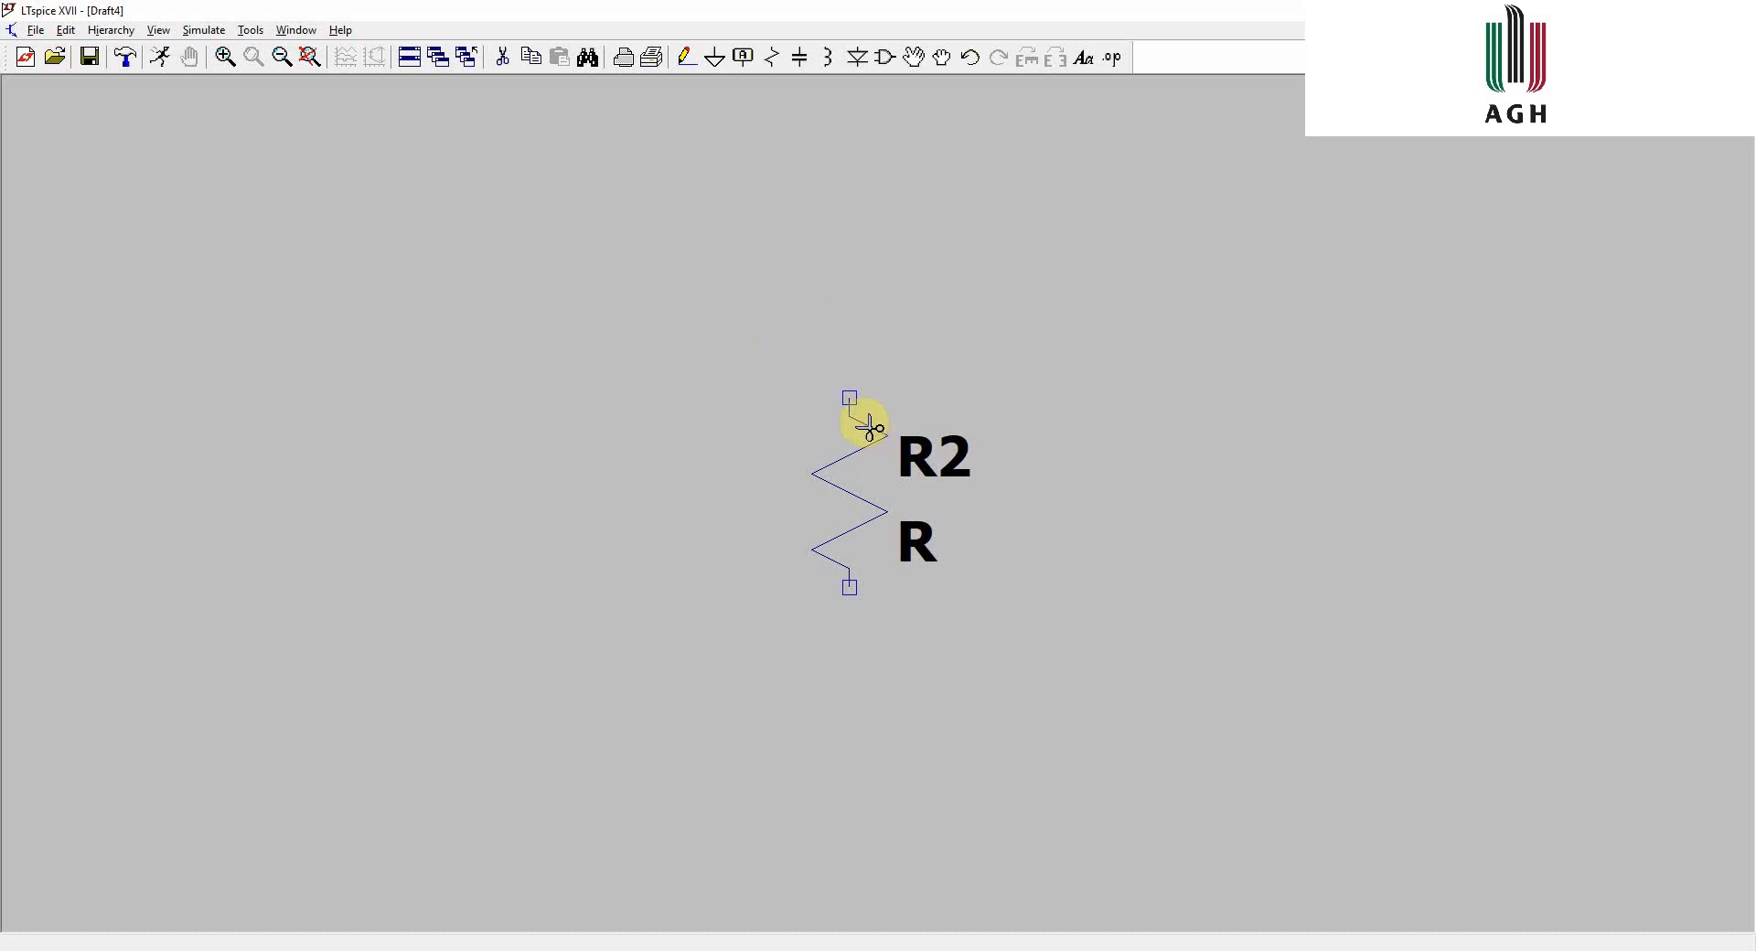
click(871, 427)
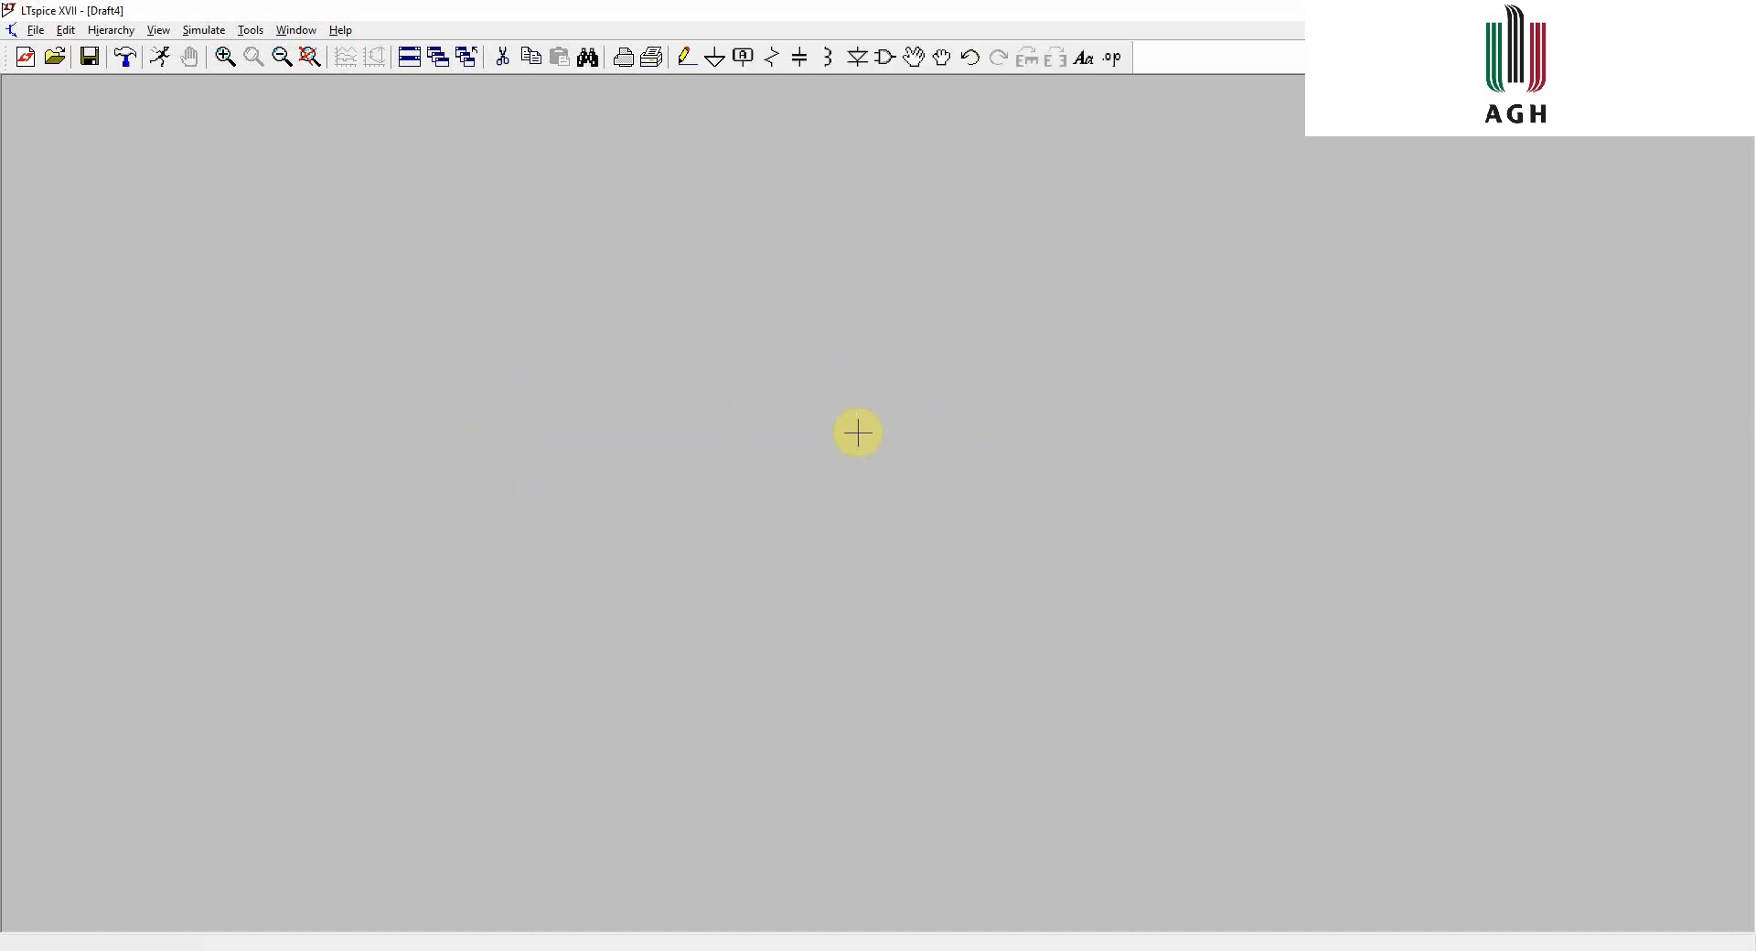
- Place a single resistor in the upper left area of the sheet
key(r)
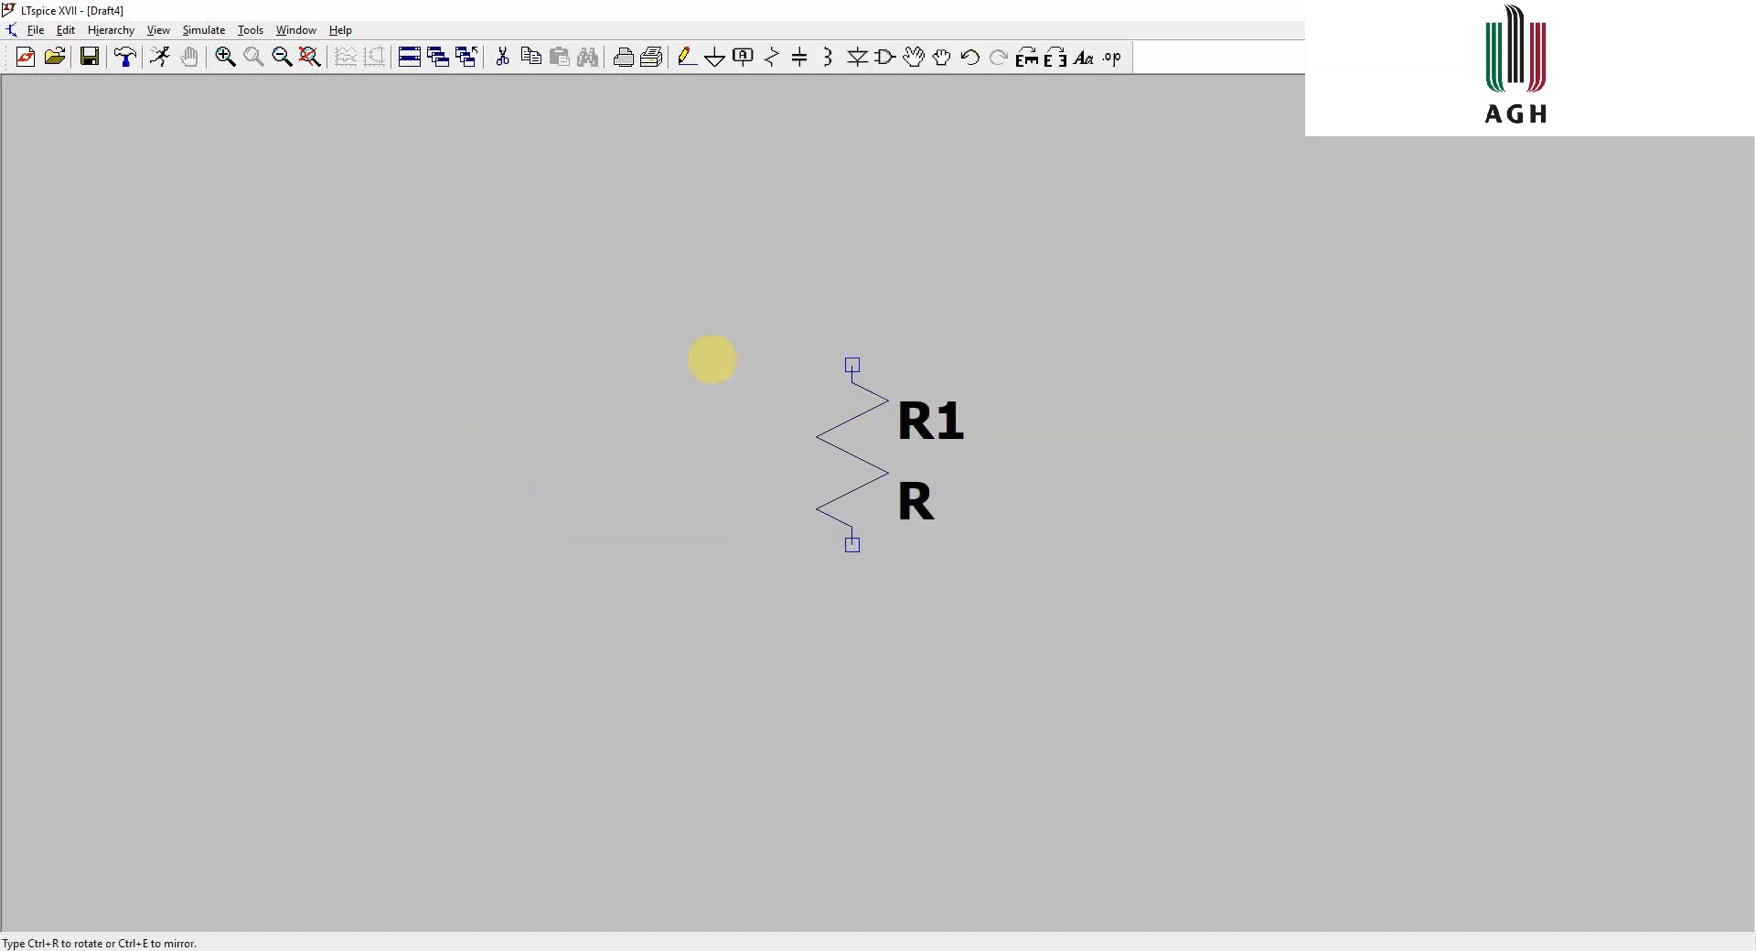
click(398, 368)
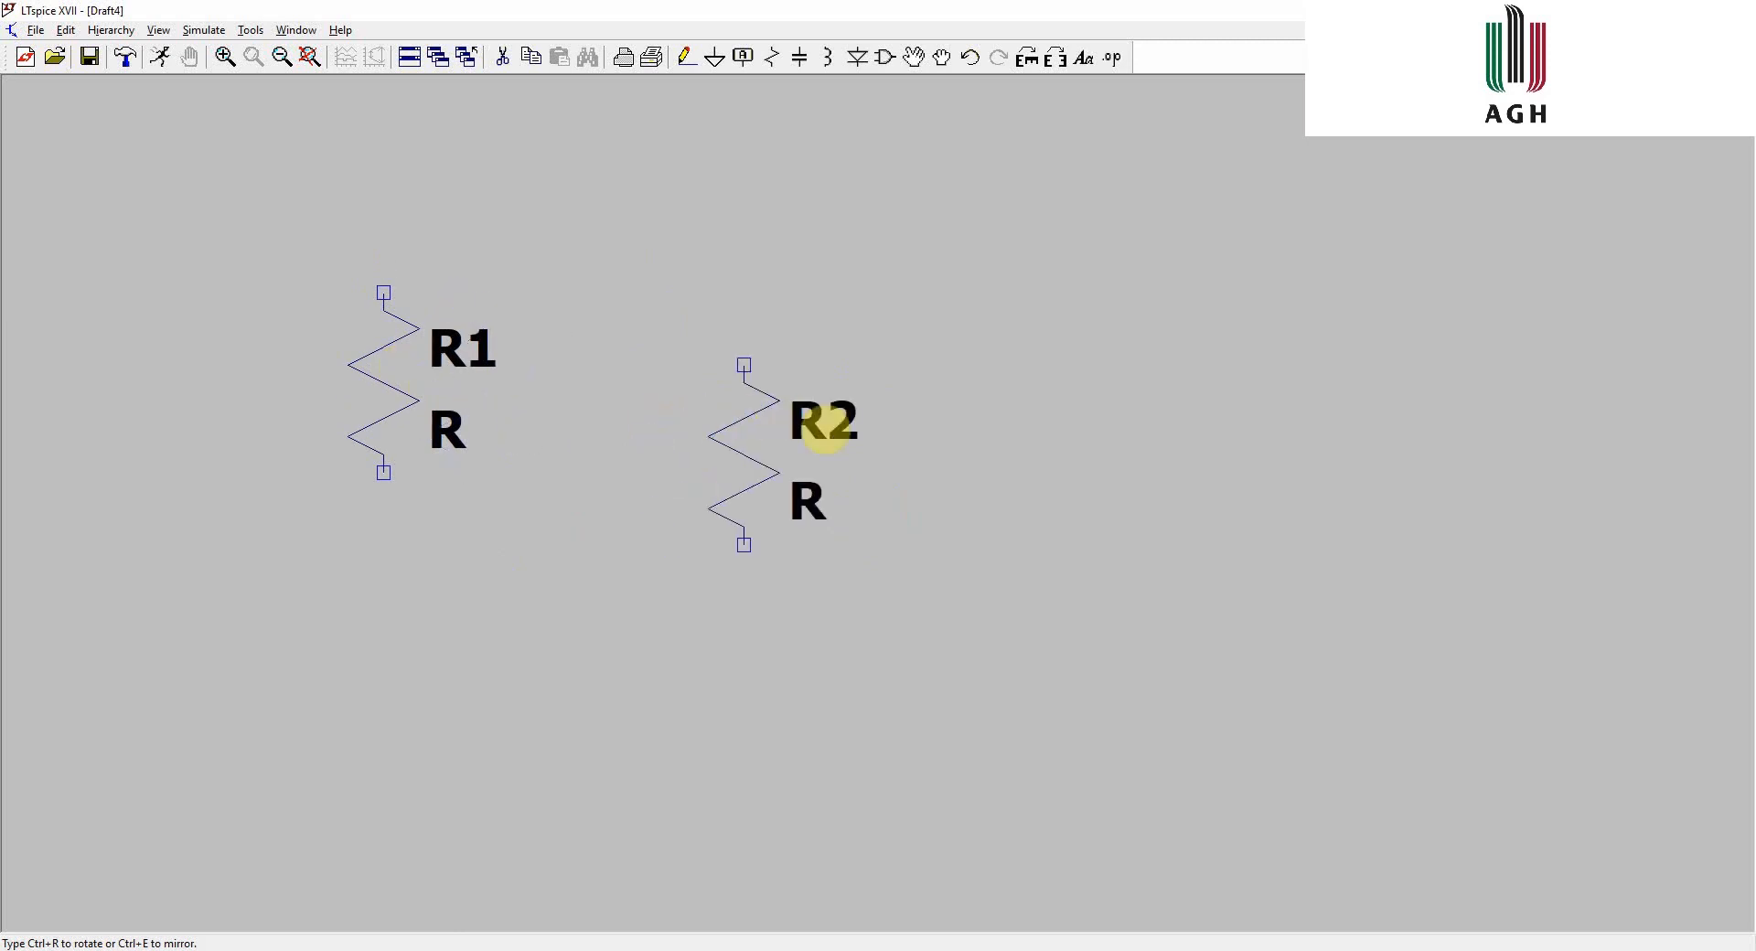
key(Escape)
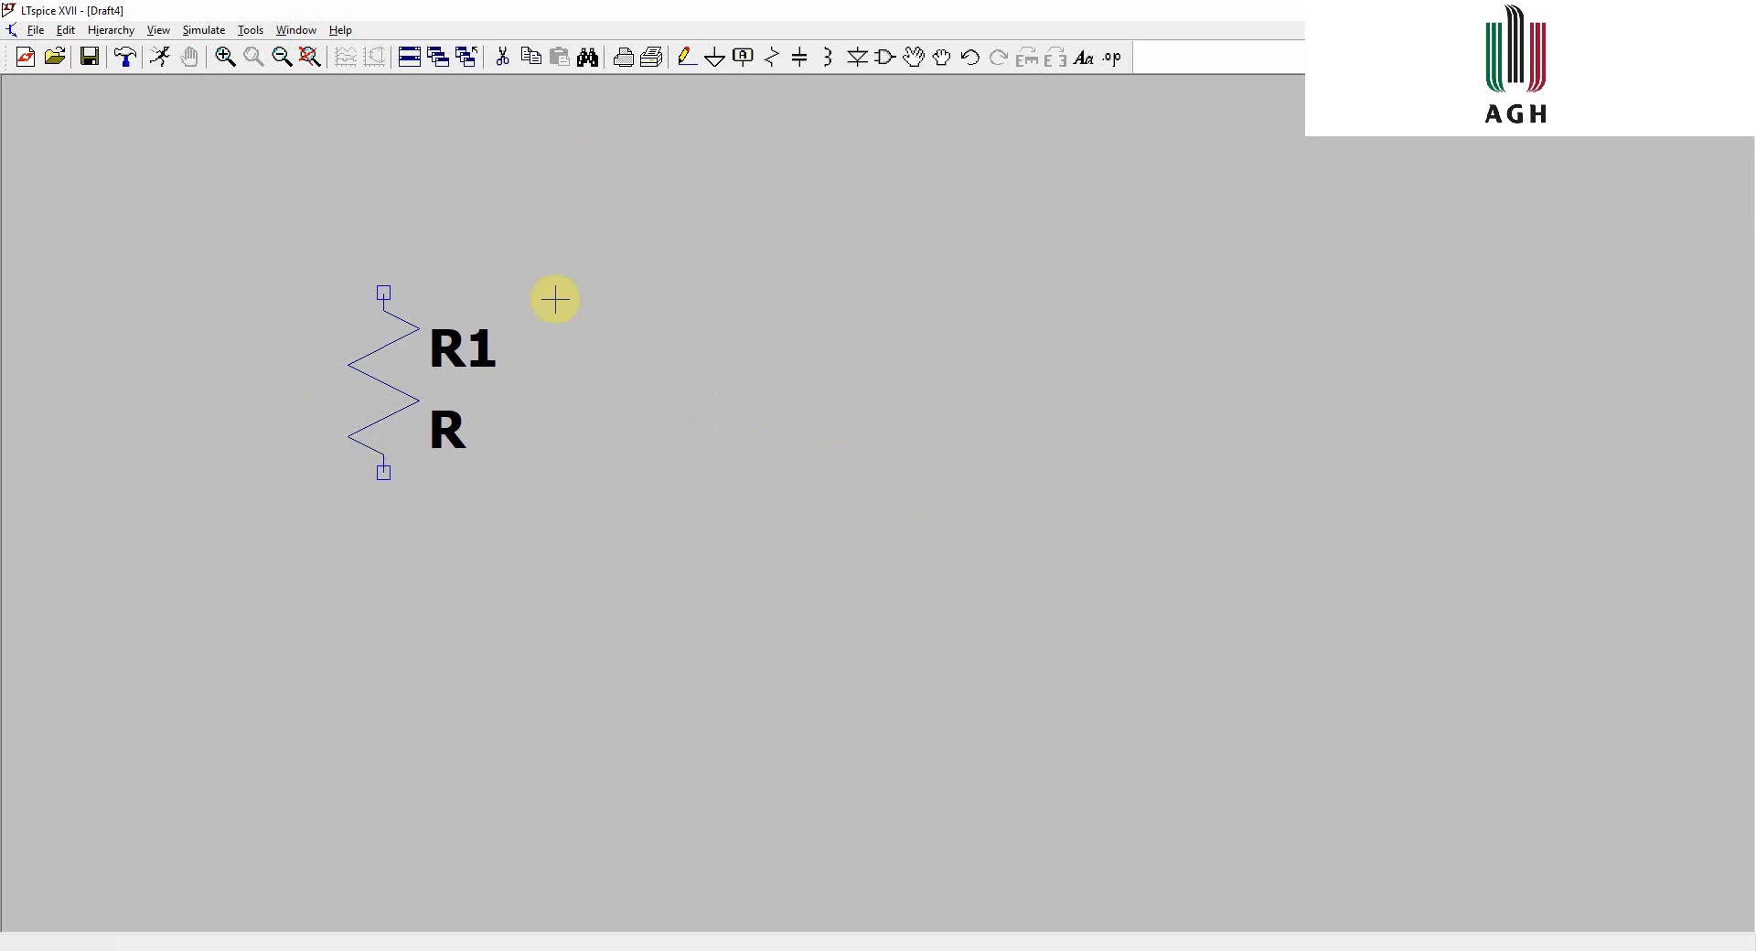
- Open the SPICE directive and text comment dialogs, closing each without entering anything
key(s)
key(Escape)
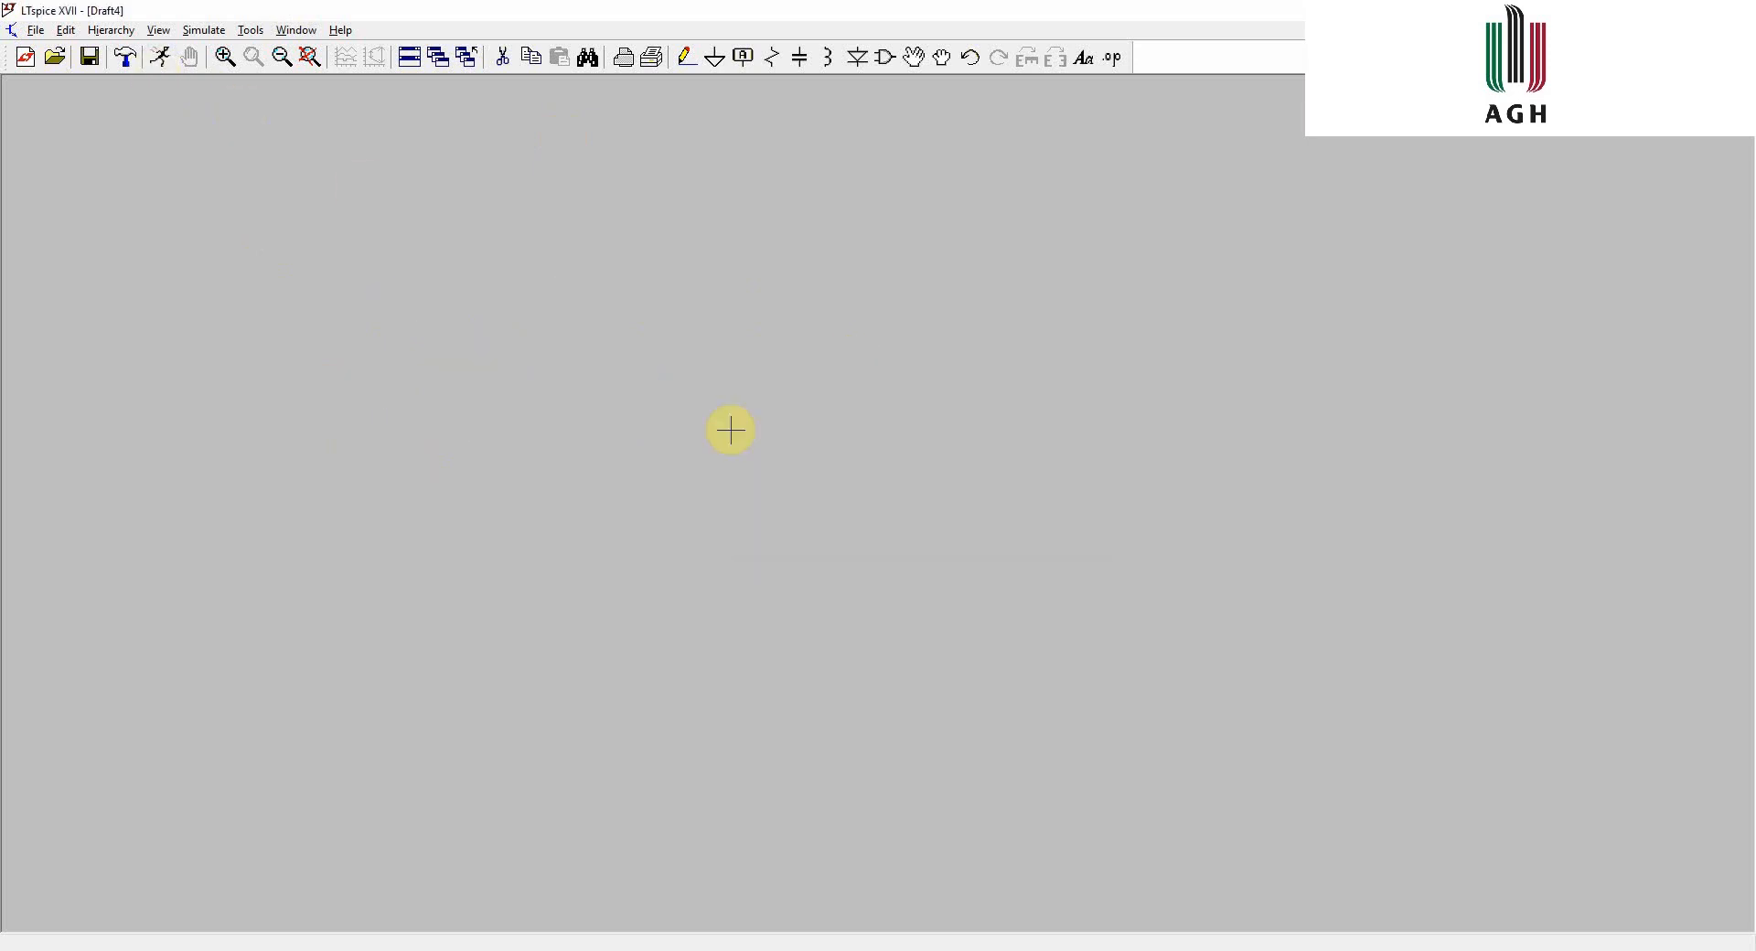
key(t)
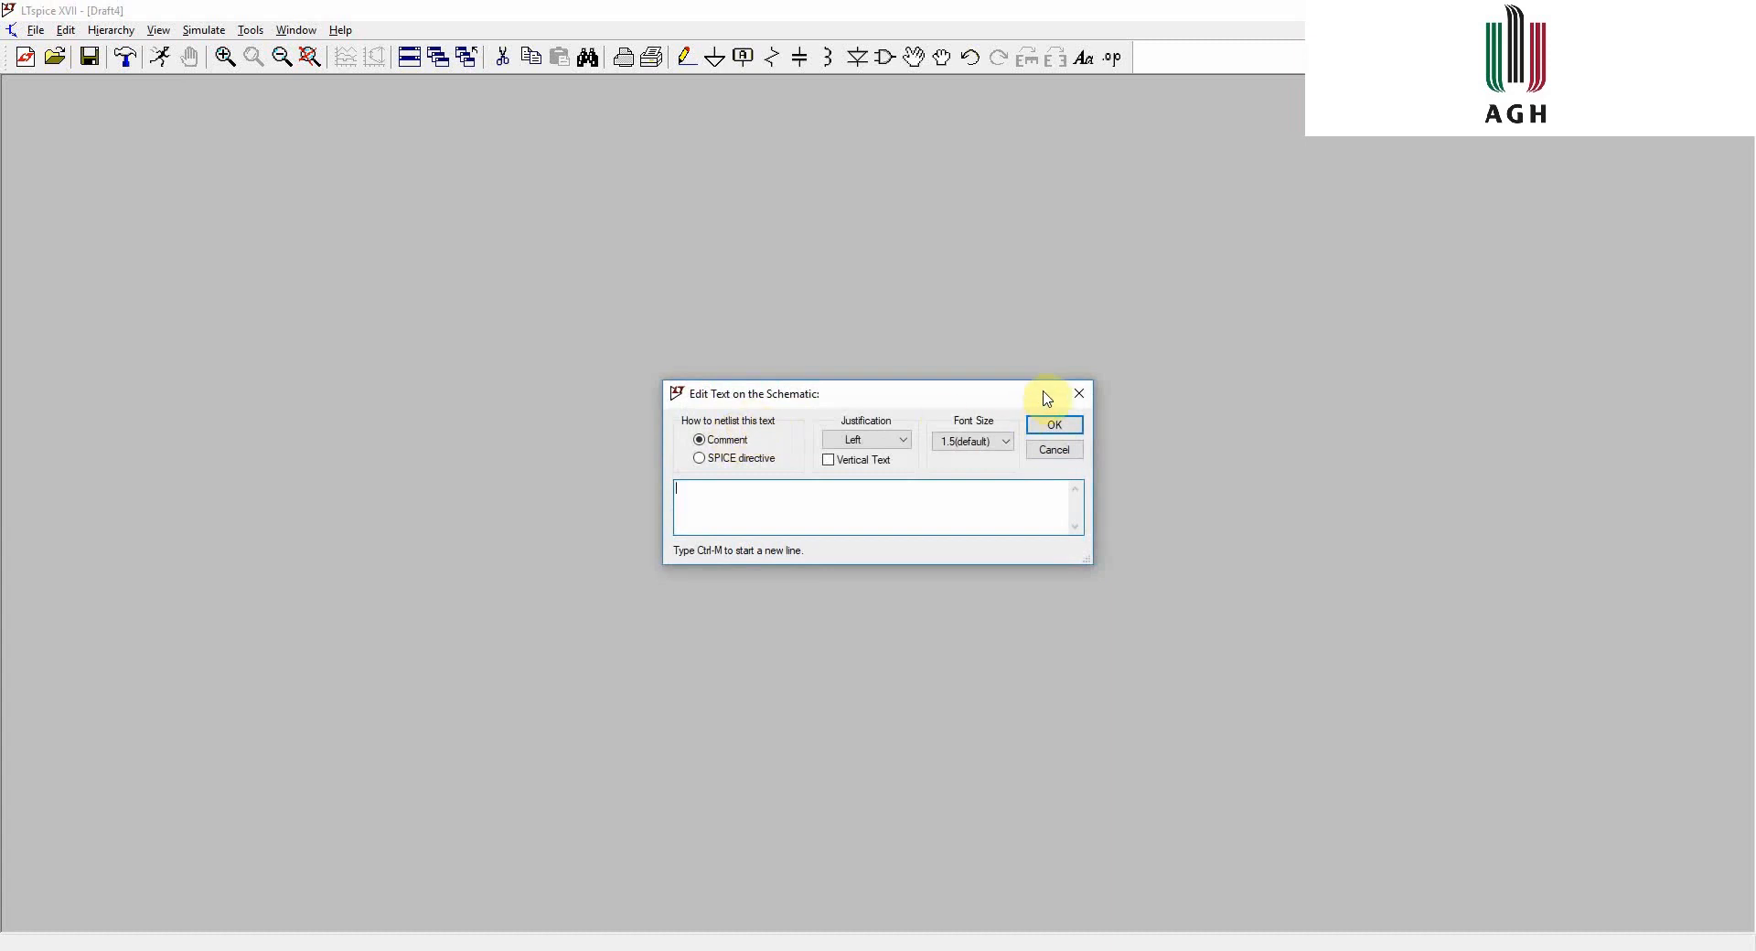
click(1084, 389)
key(s)
click(1080, 393)
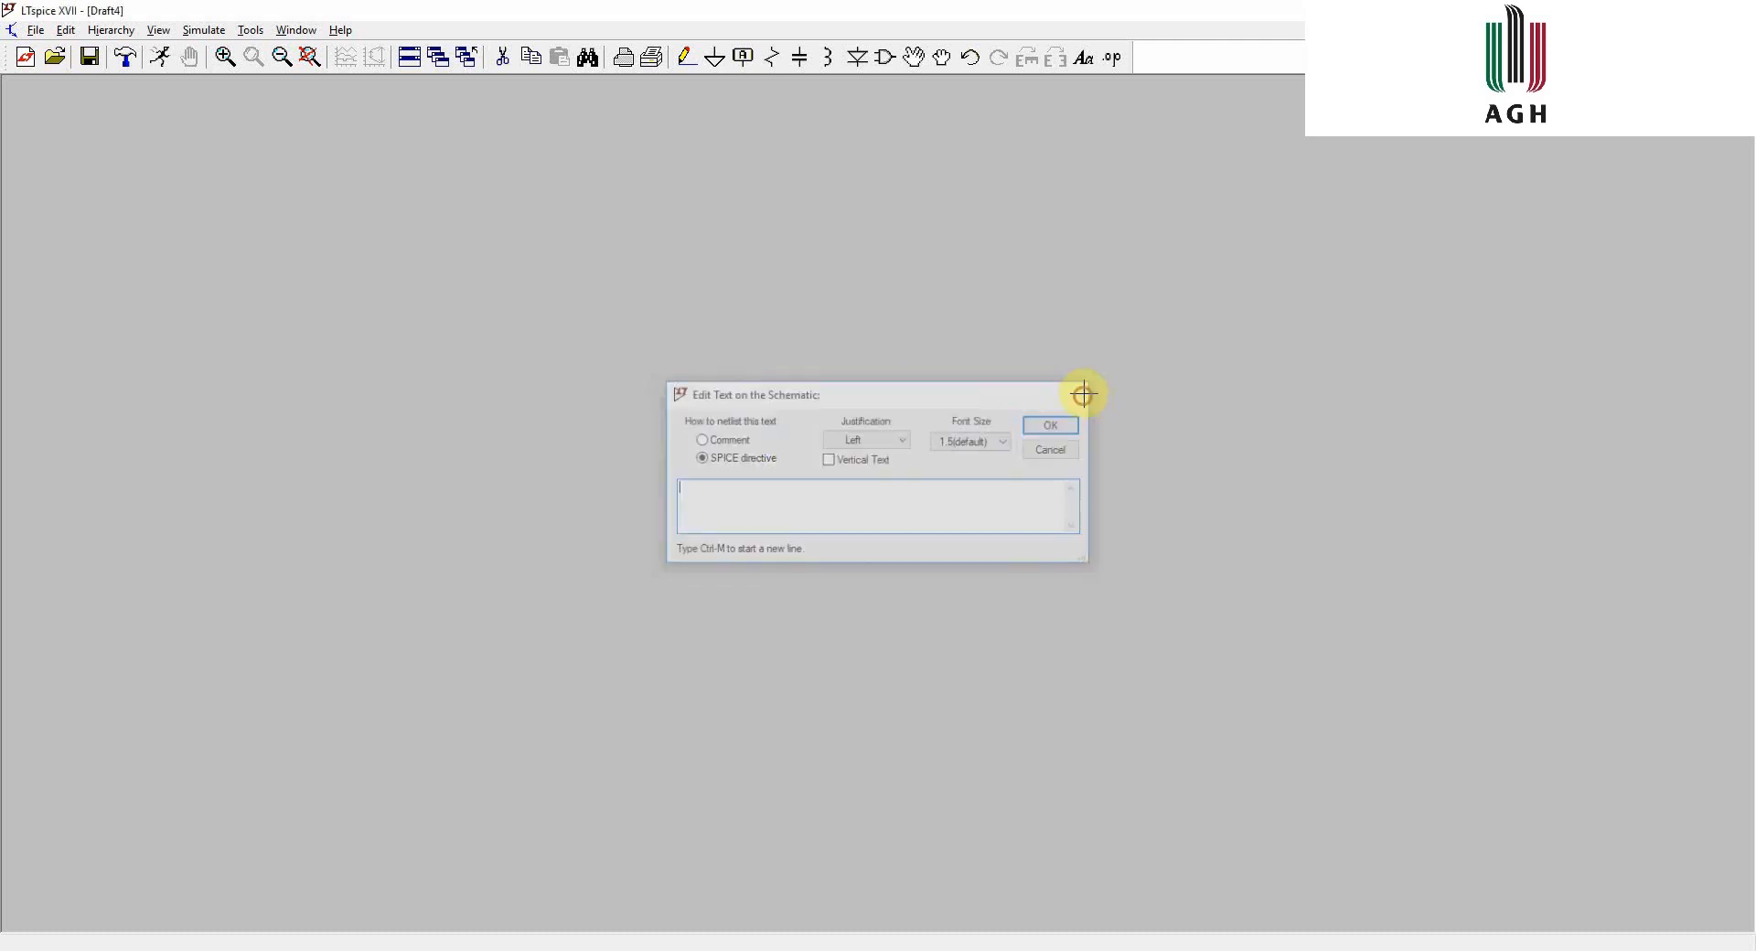
- Attach a resistor to the cursor, rotate it three times and mirror it twice, then cancel placement
click(72, 33)
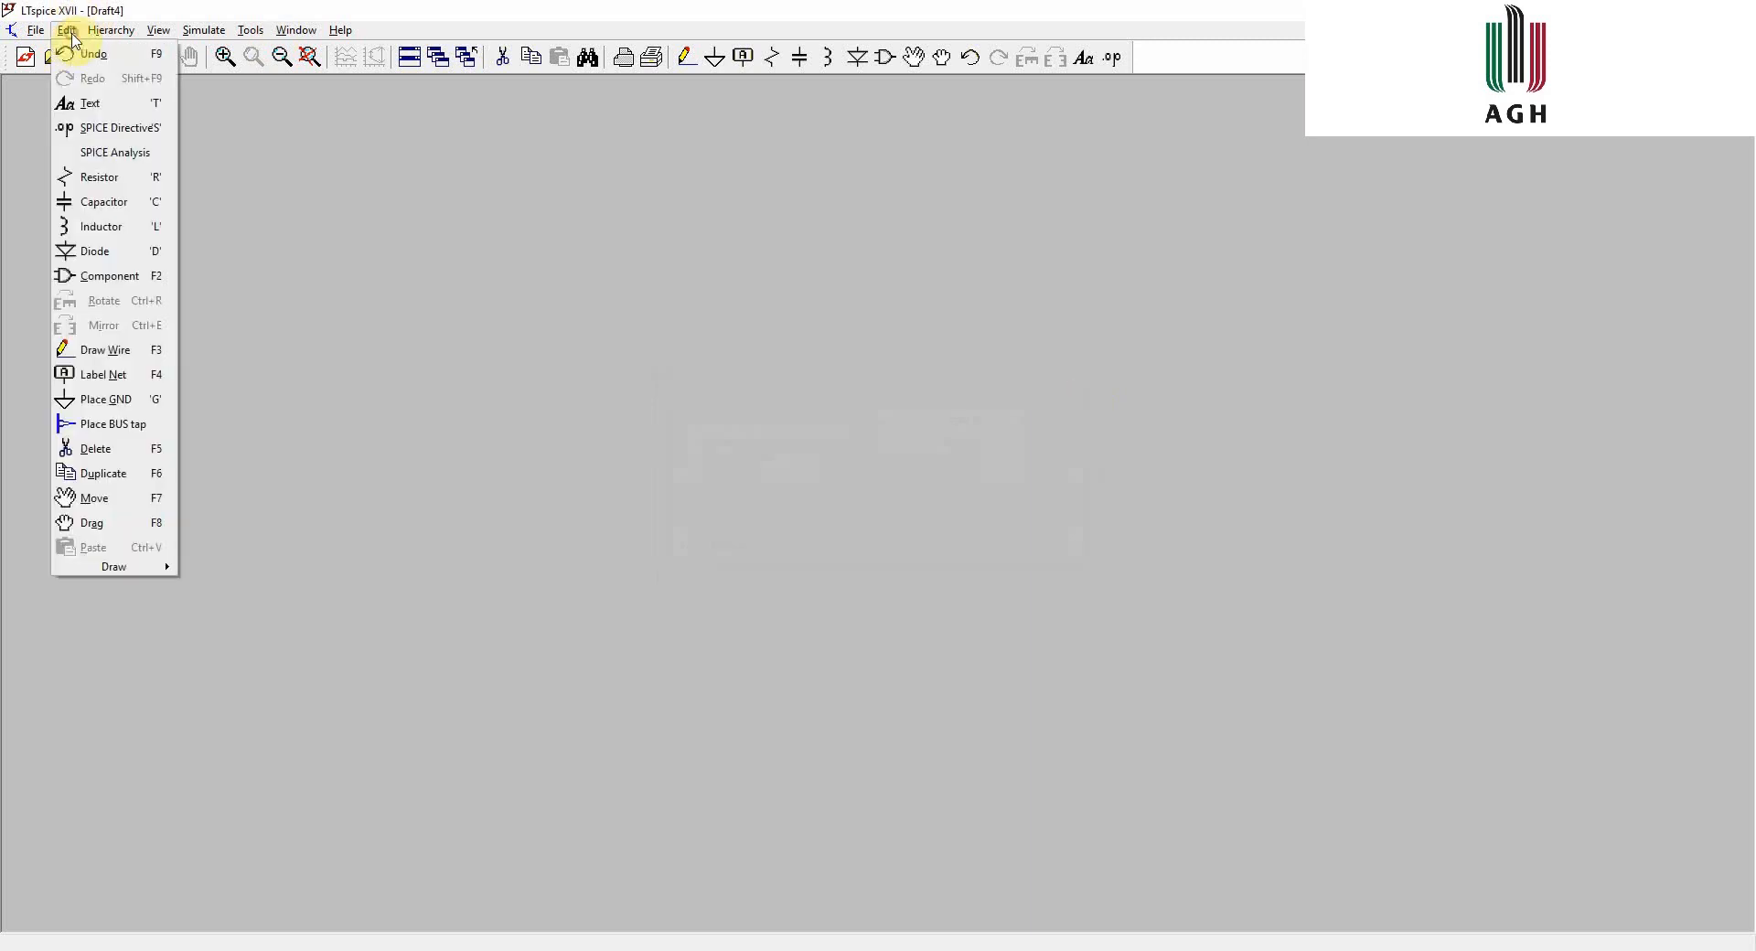
click(139, 128)
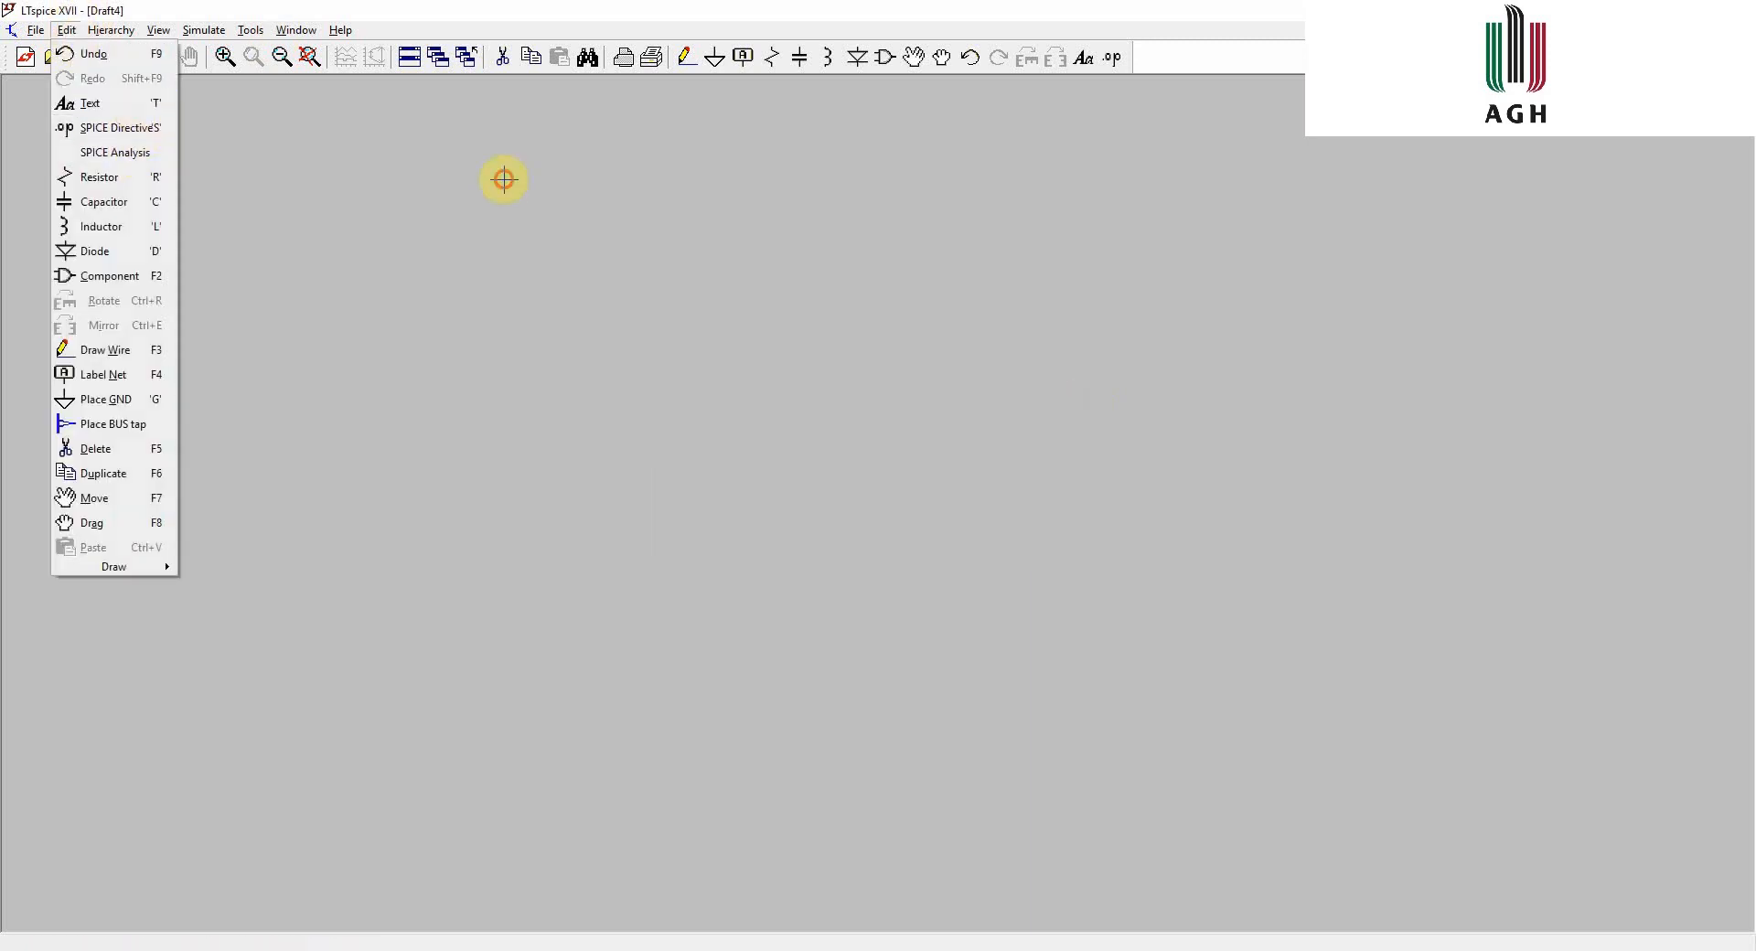
key(r)
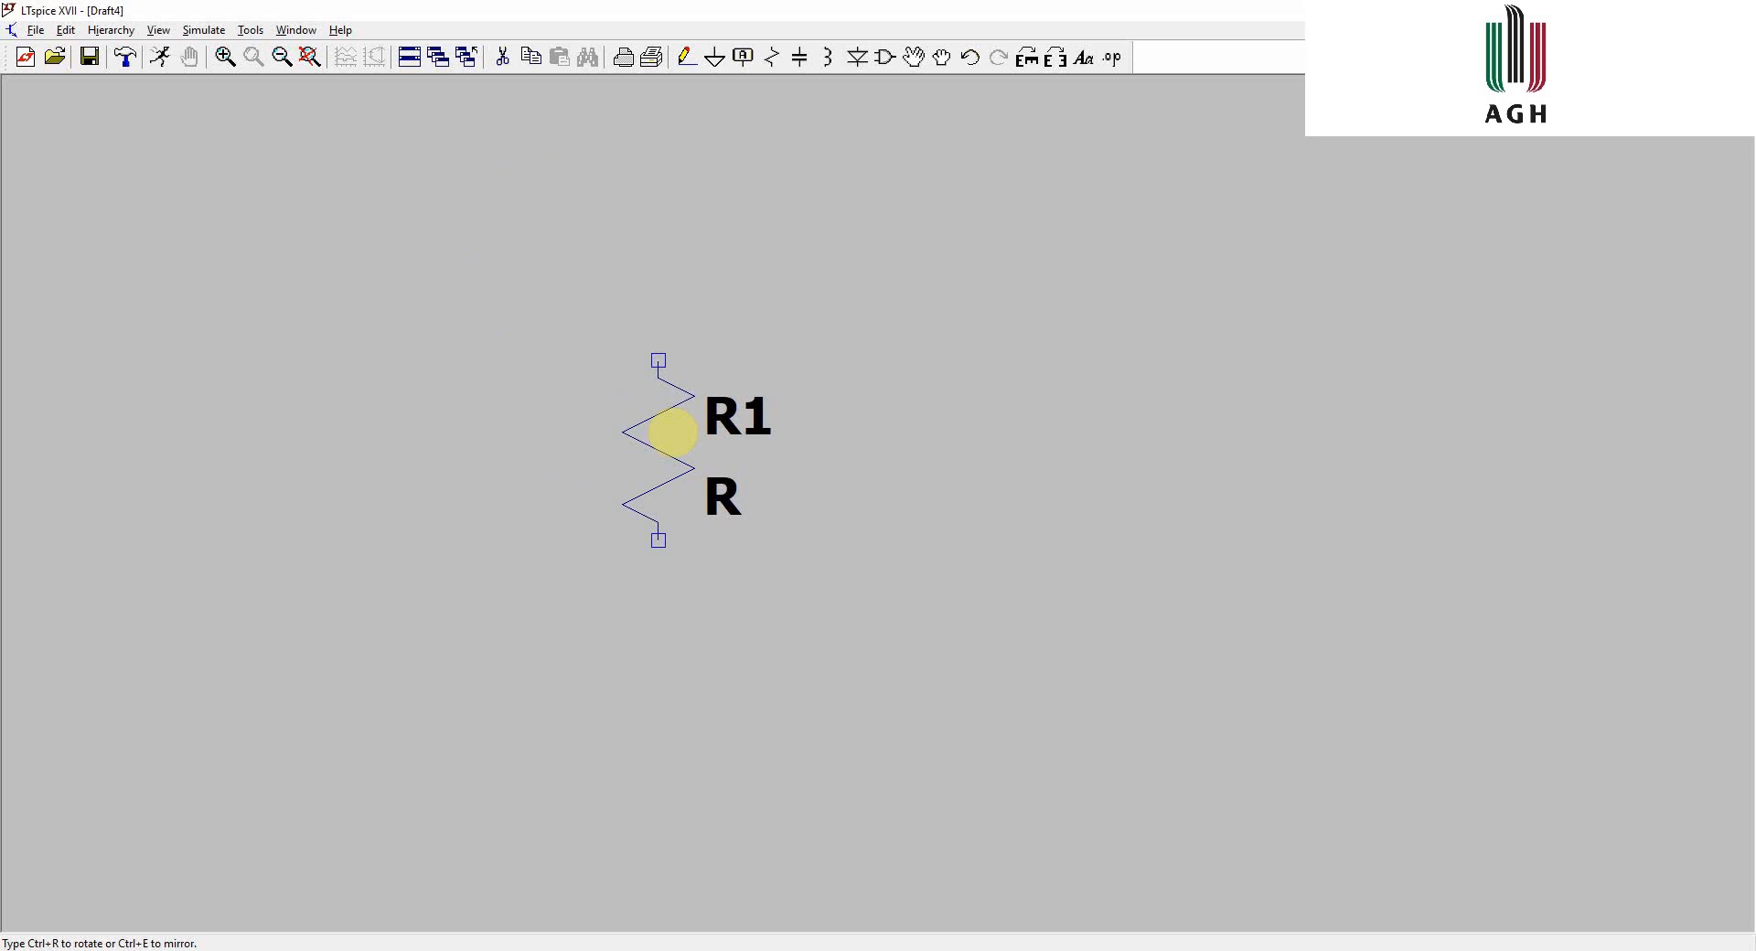
key(ctrl+r)
key(ctrl+r)
key(ctrl+r)
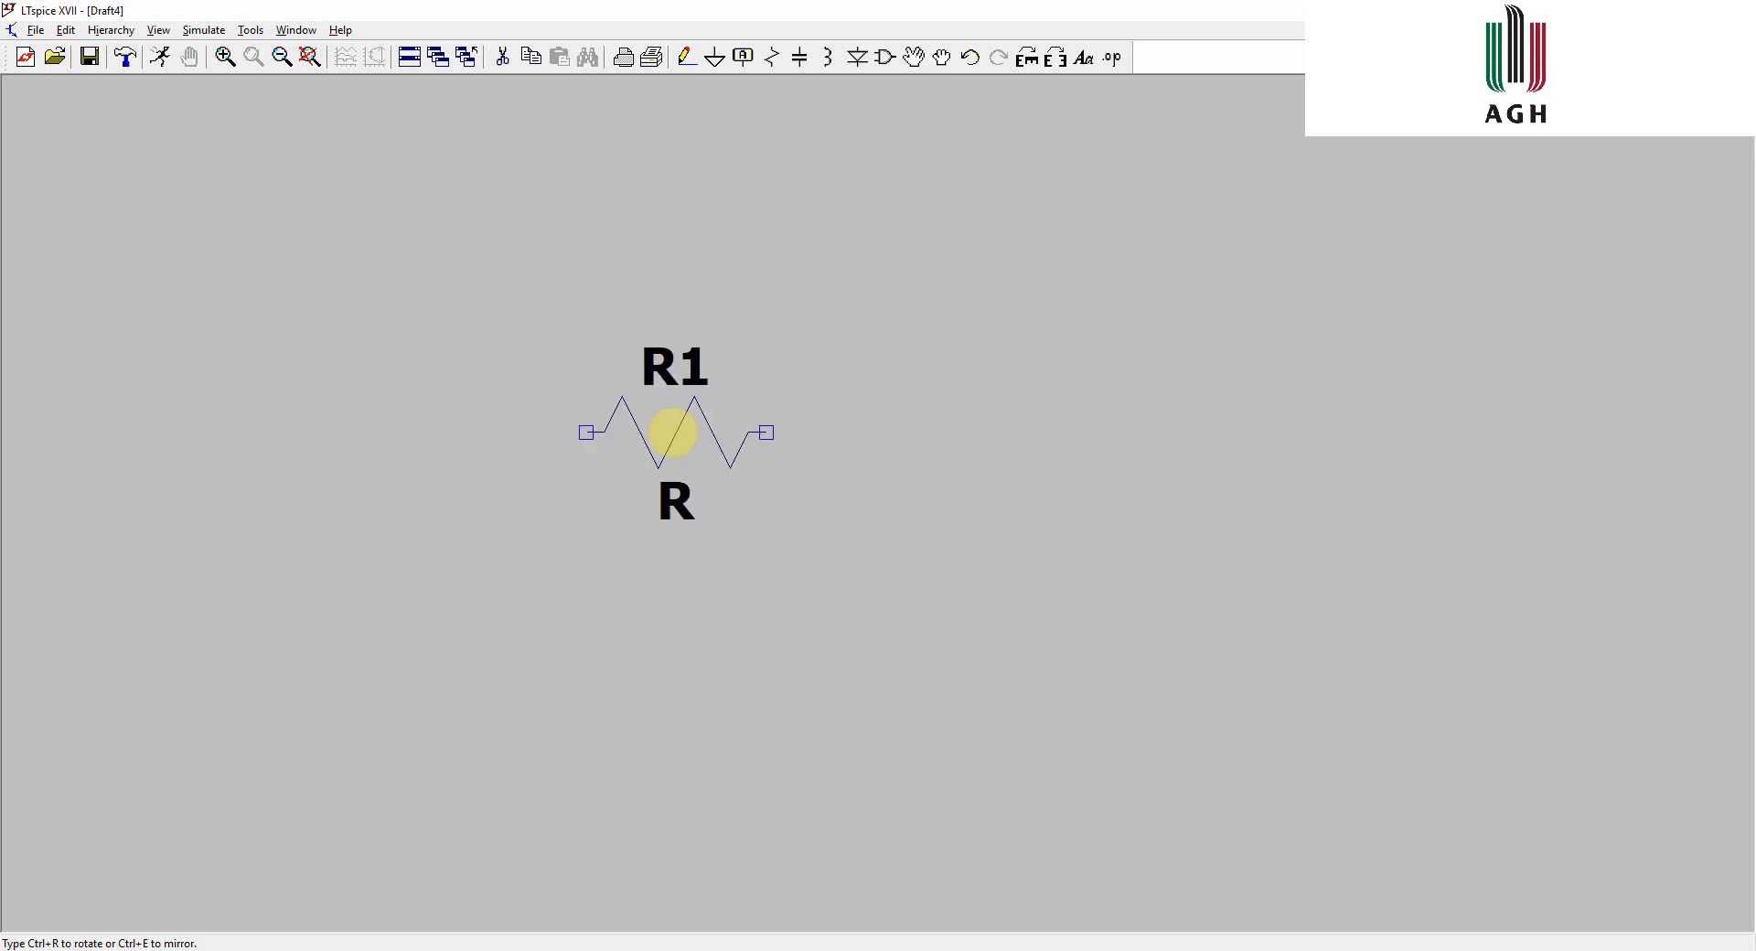
key(ctrl+e)
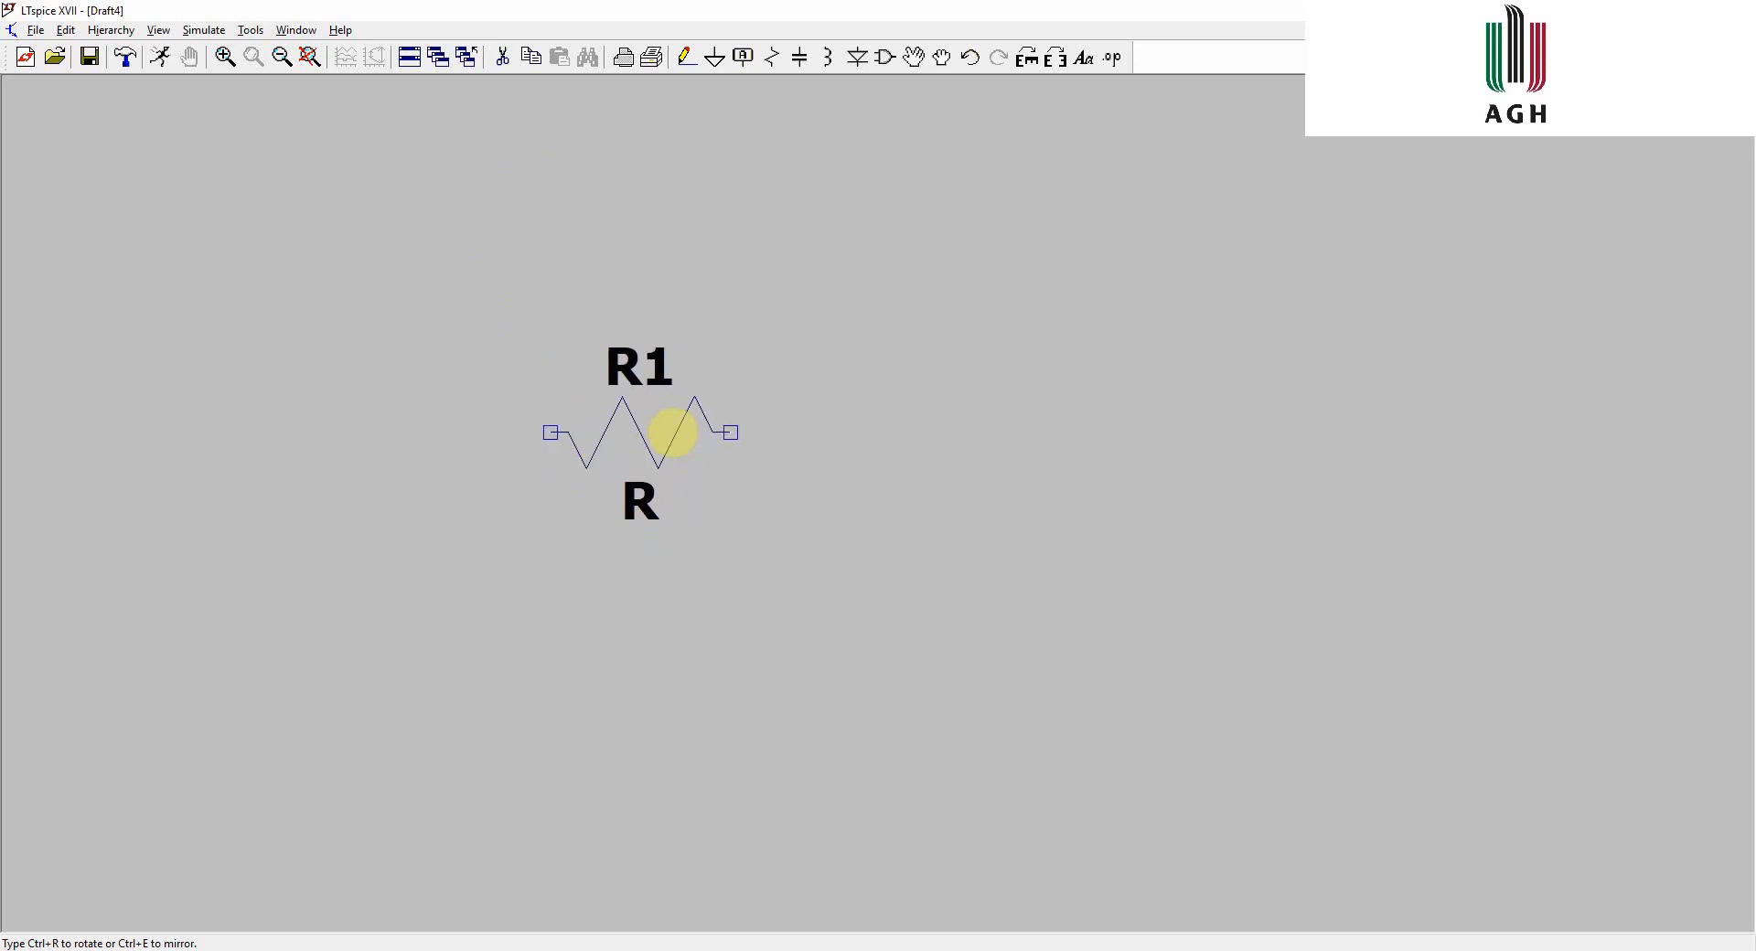
key(ctrl+e)
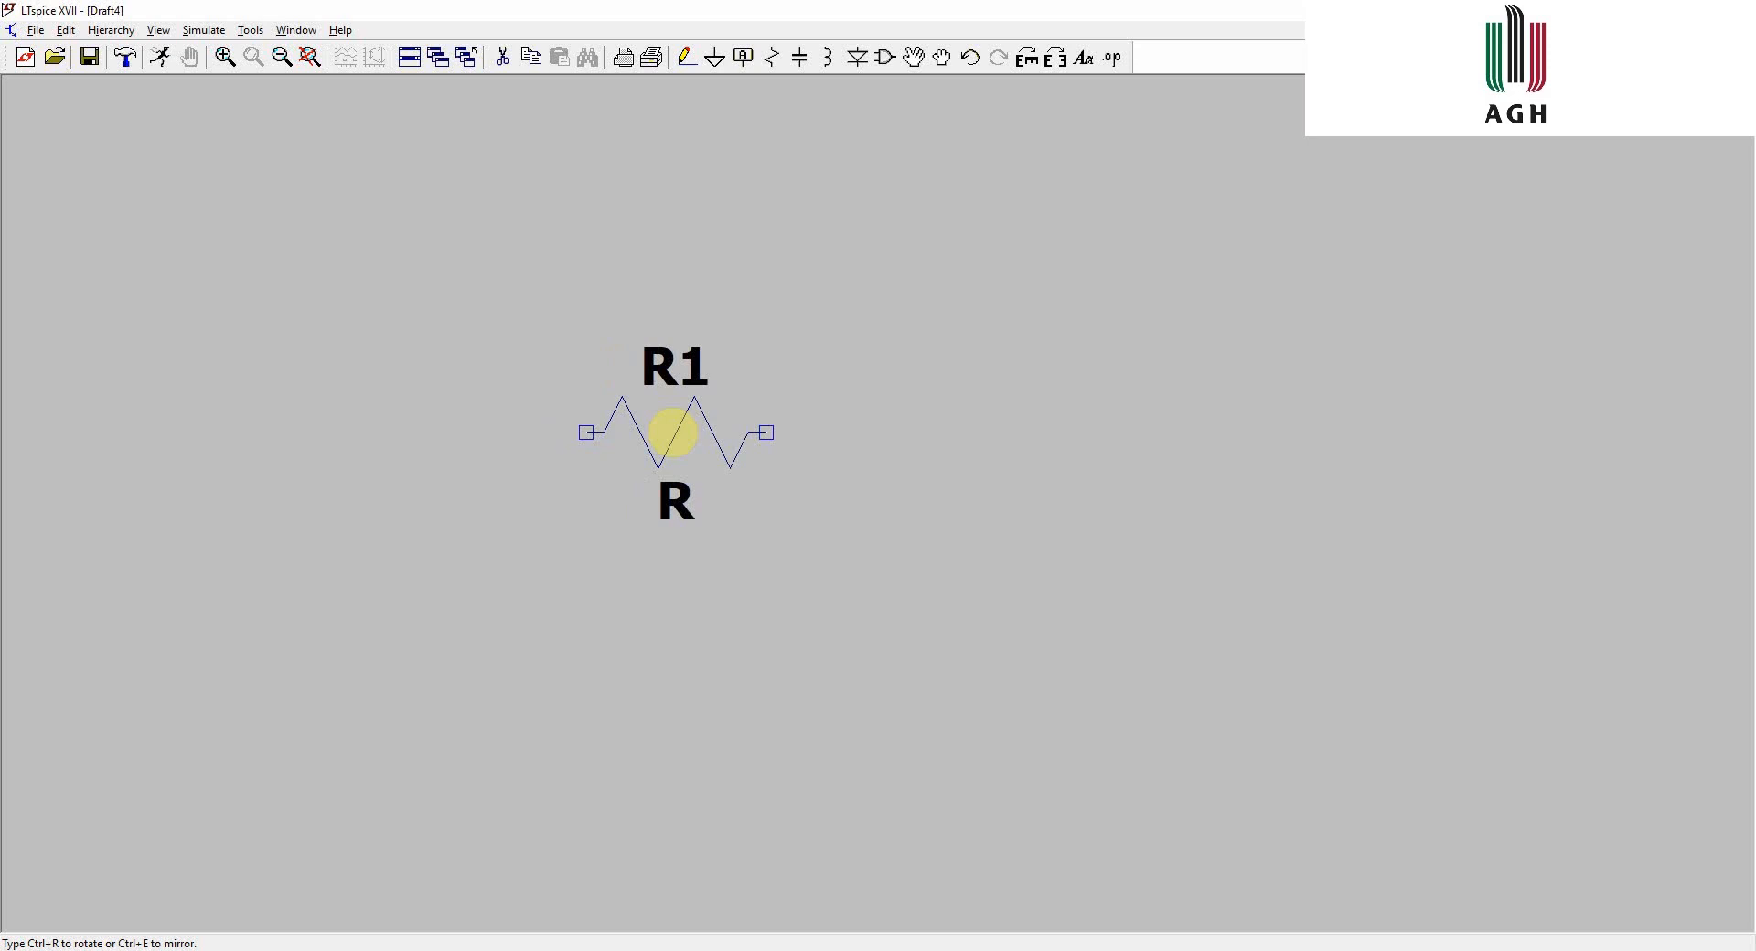
key(Escape)
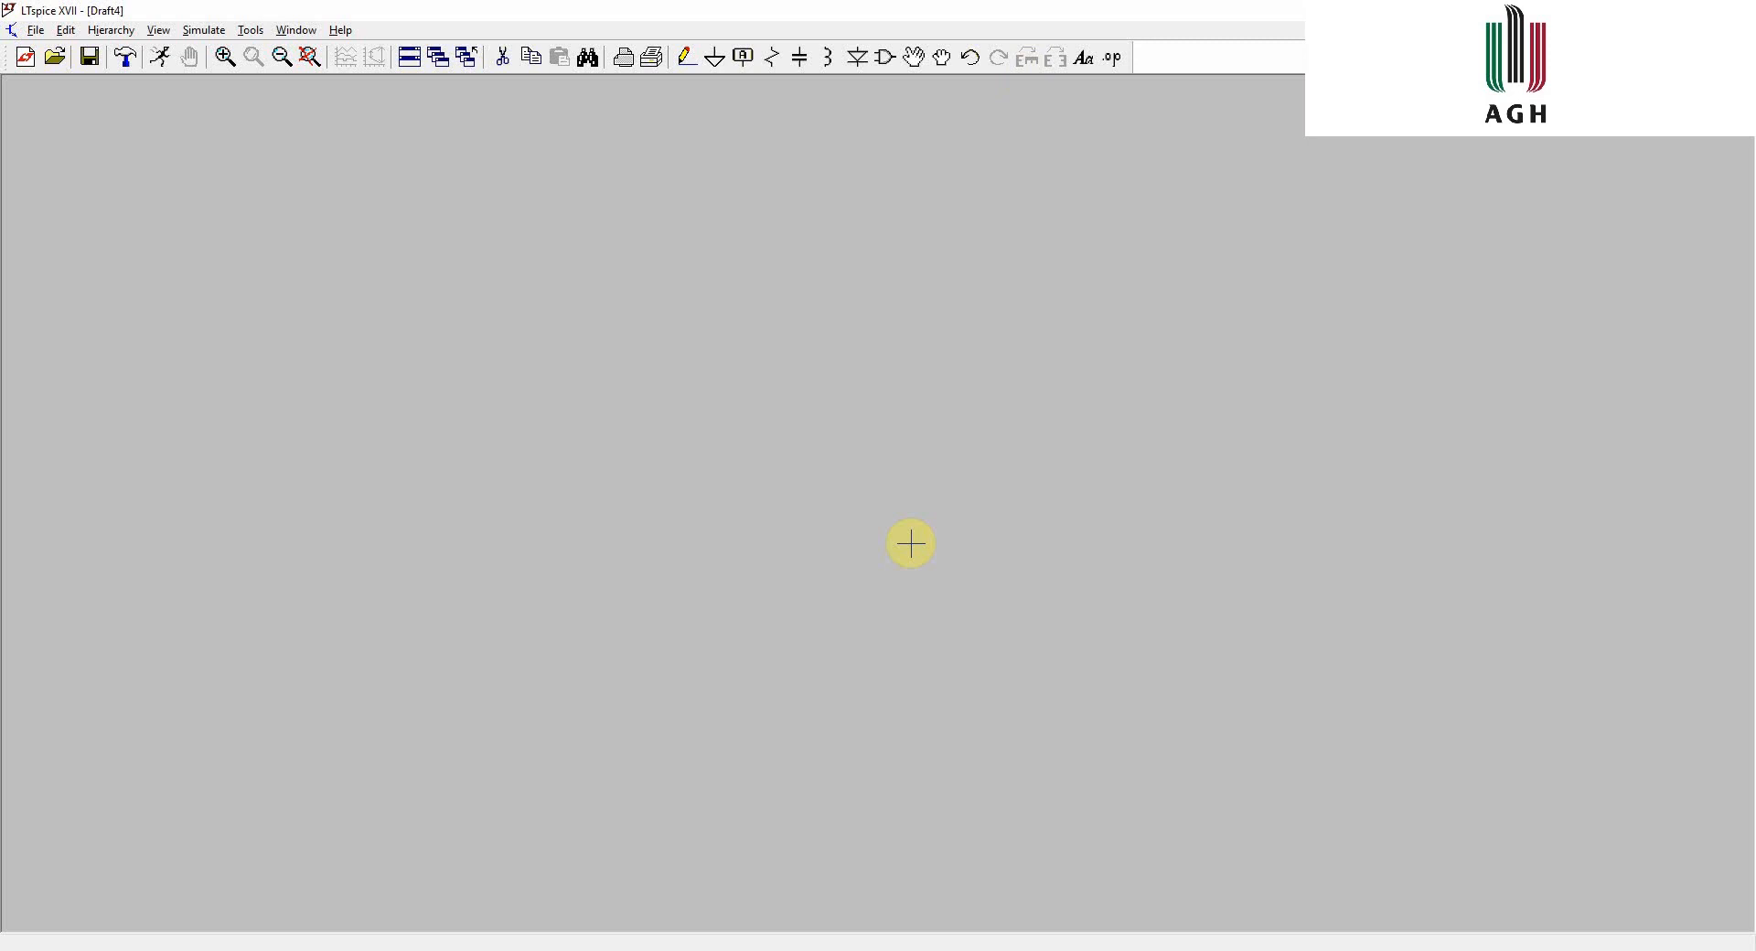
- Add a .op SPICE directive and place it in the upper right of the sheet
key(s)
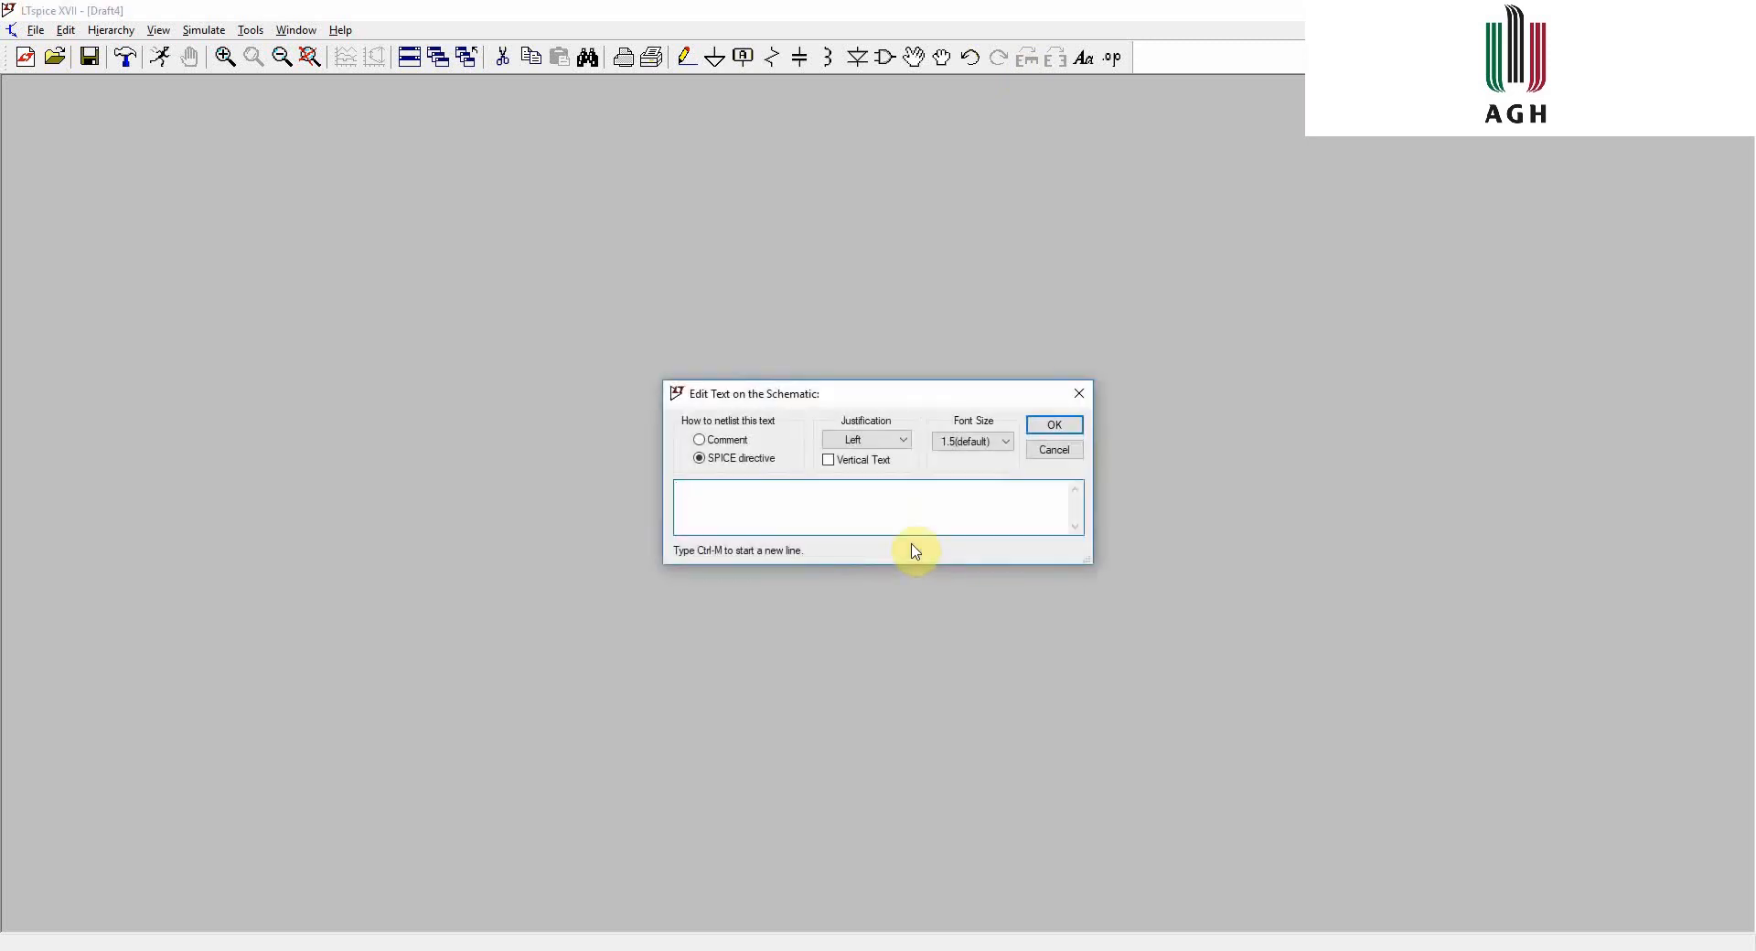
text(.op)
key(Return)
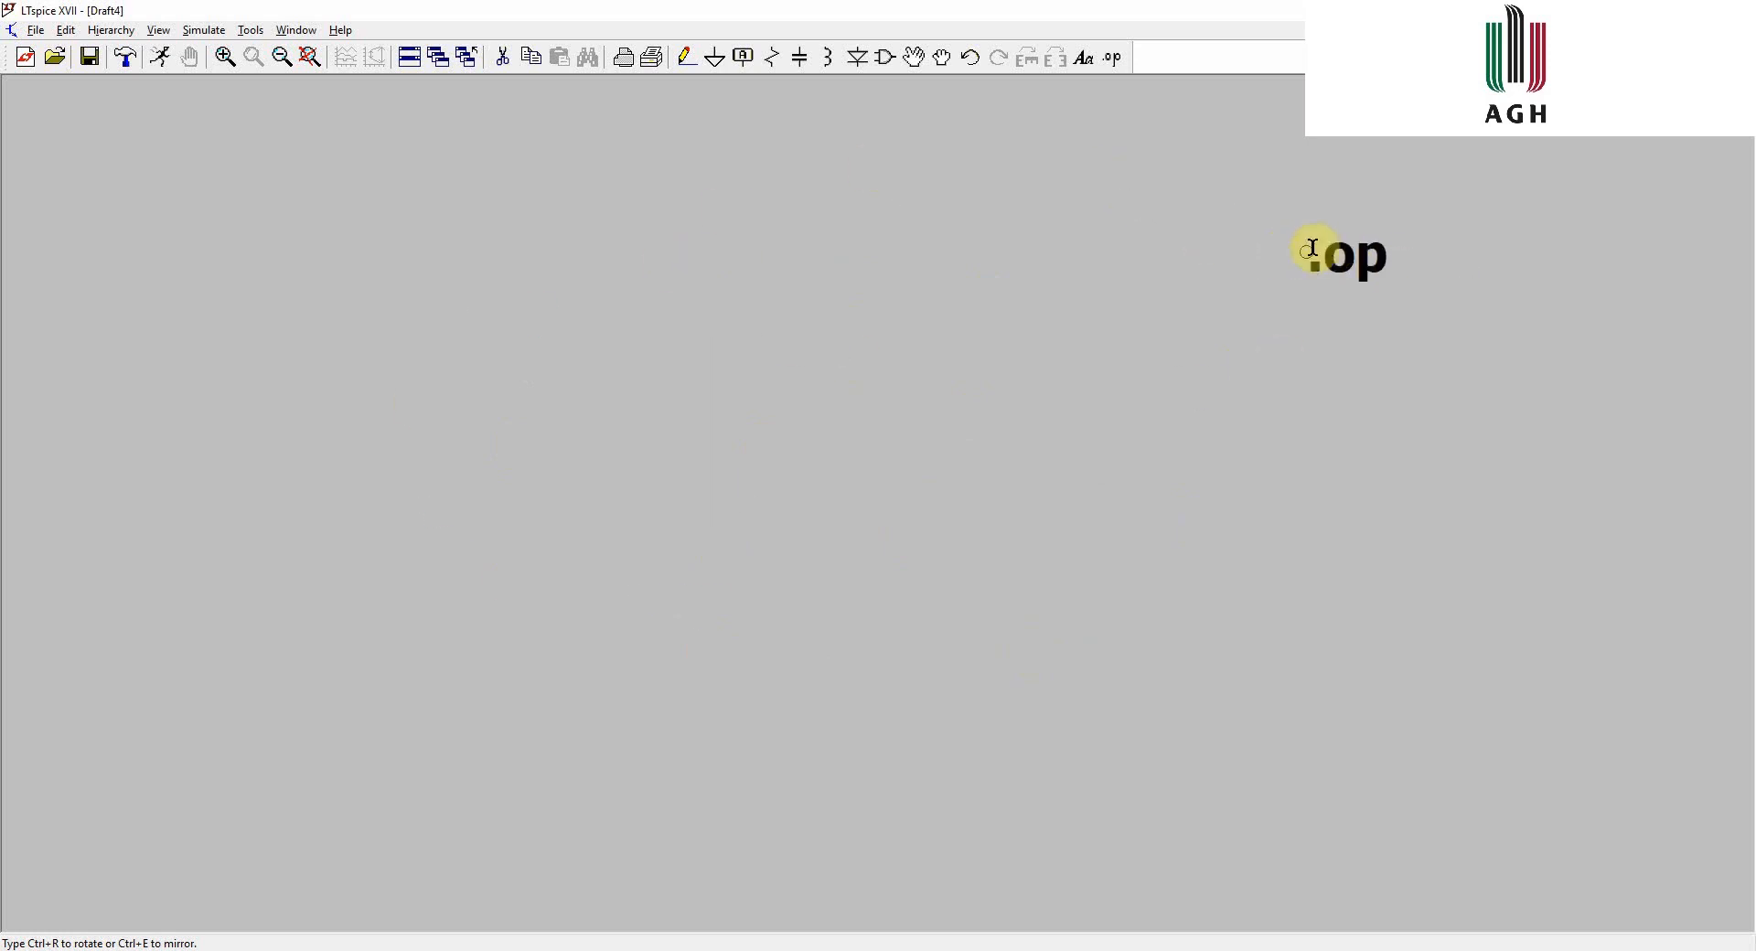
click(1312, 249)
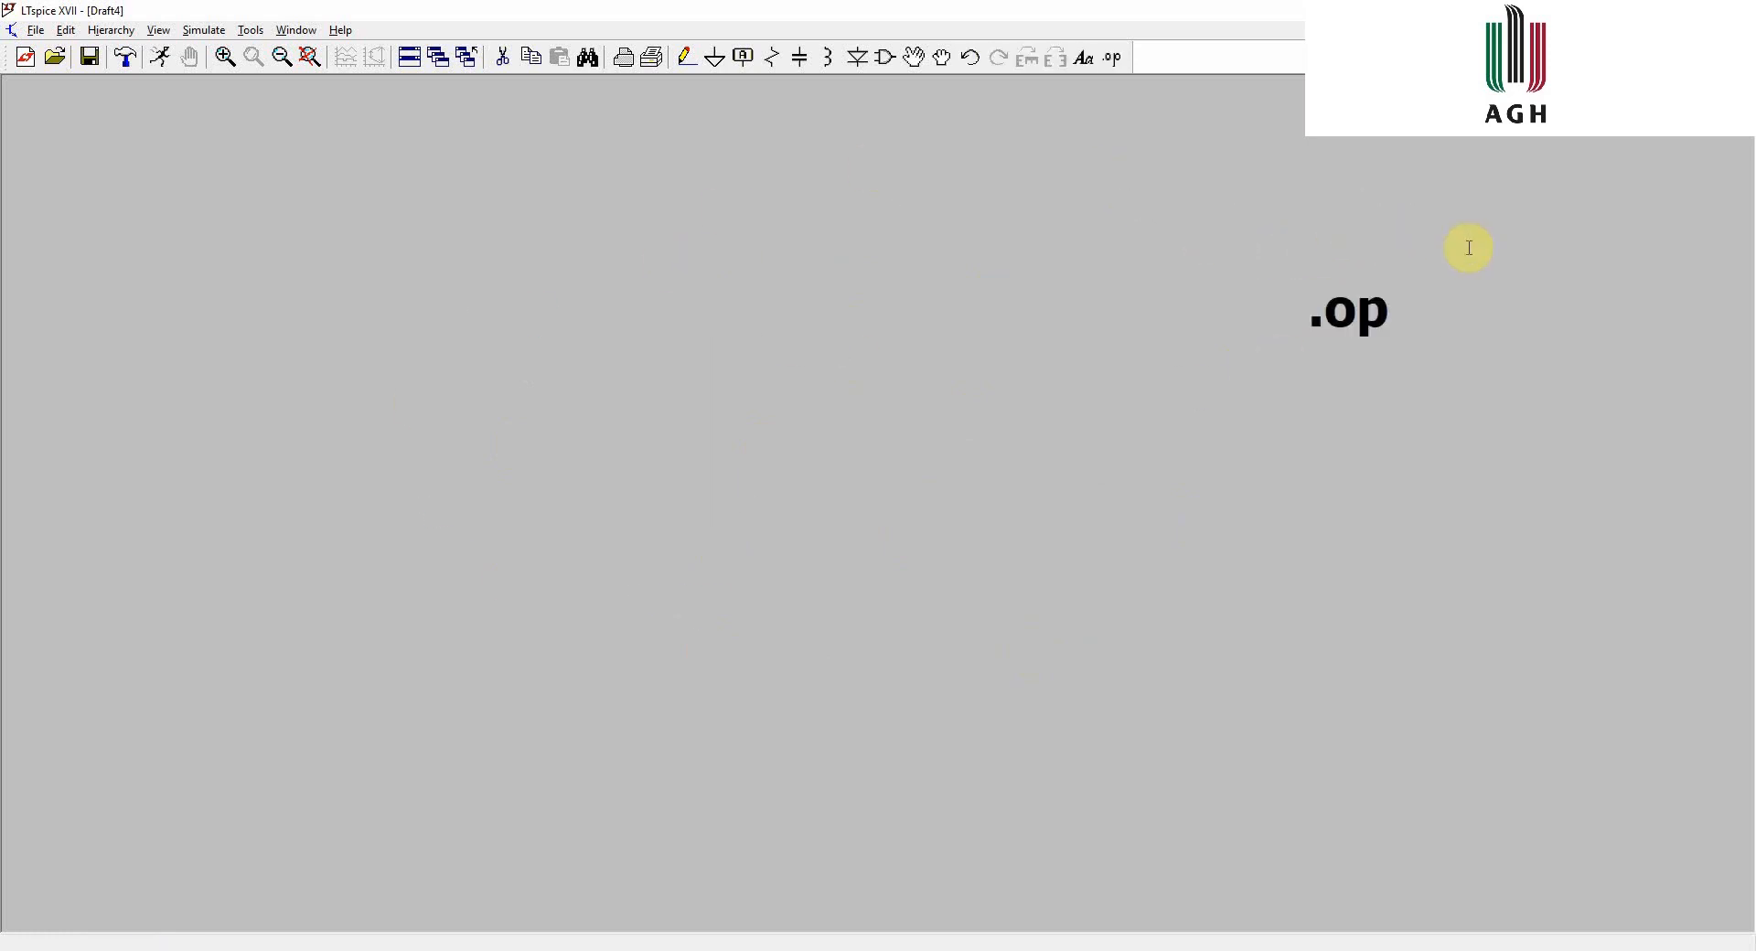
- Add a three-line SPICE directive with .tran, .ac and .dc templates and place it in the middle left of the sheet
key(s)
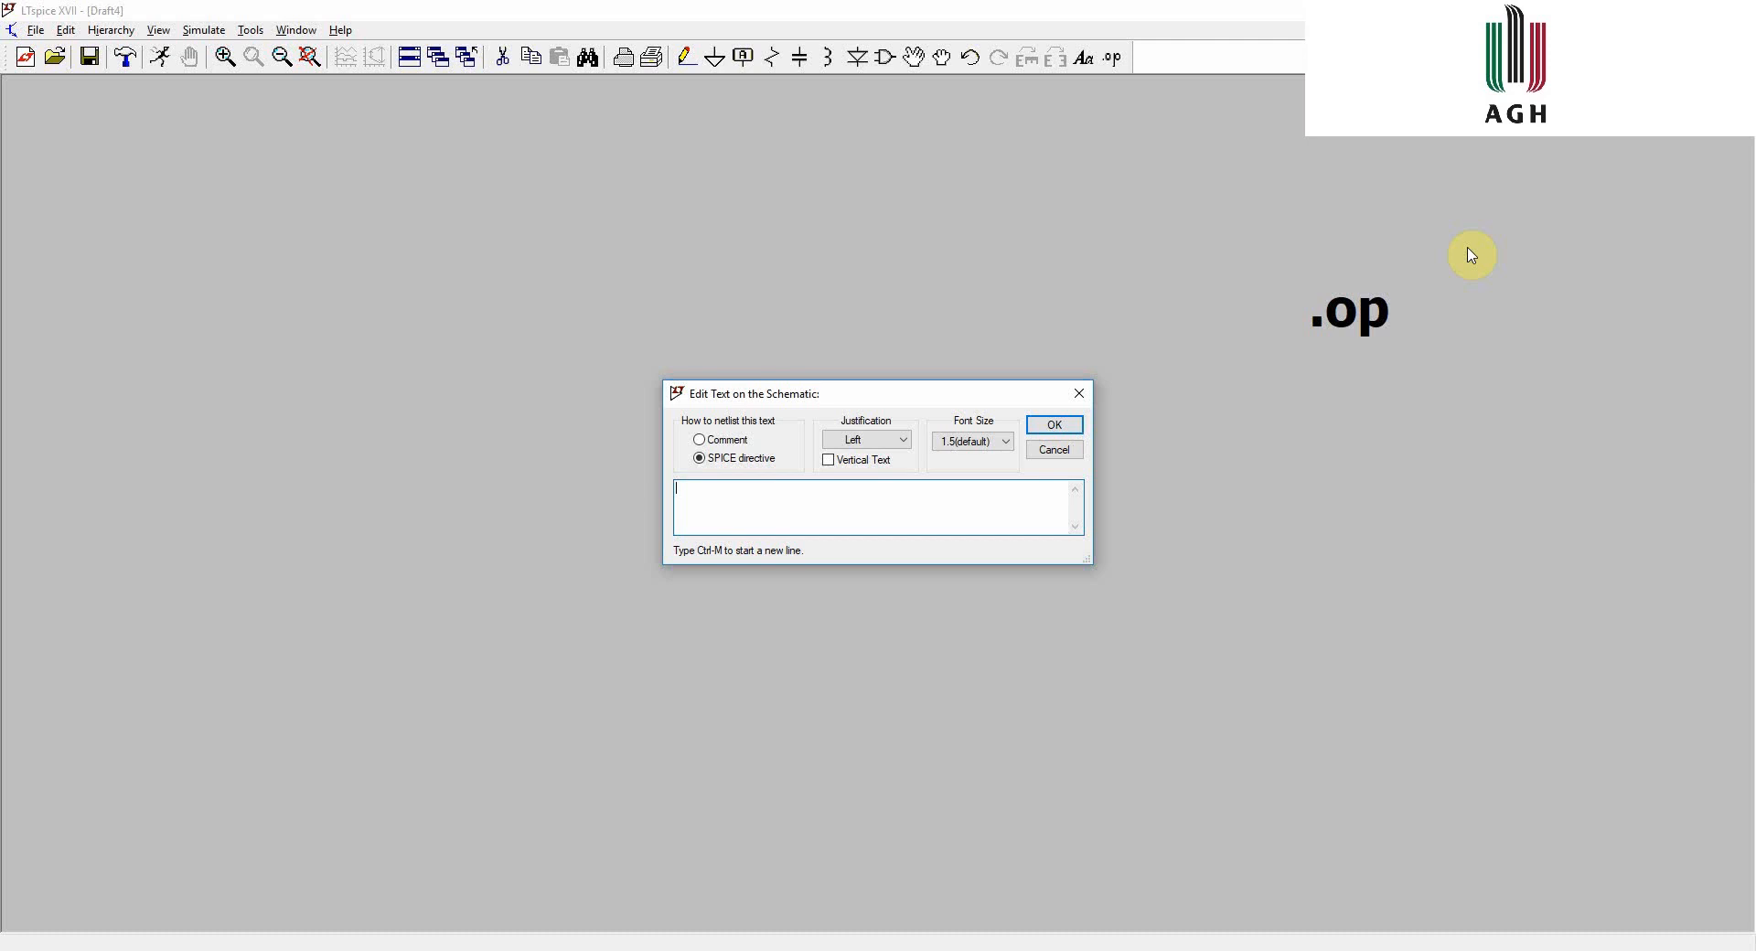
text(.tran <Tstep> <Tstop> [Tstart [dTmax]] [modifiers])
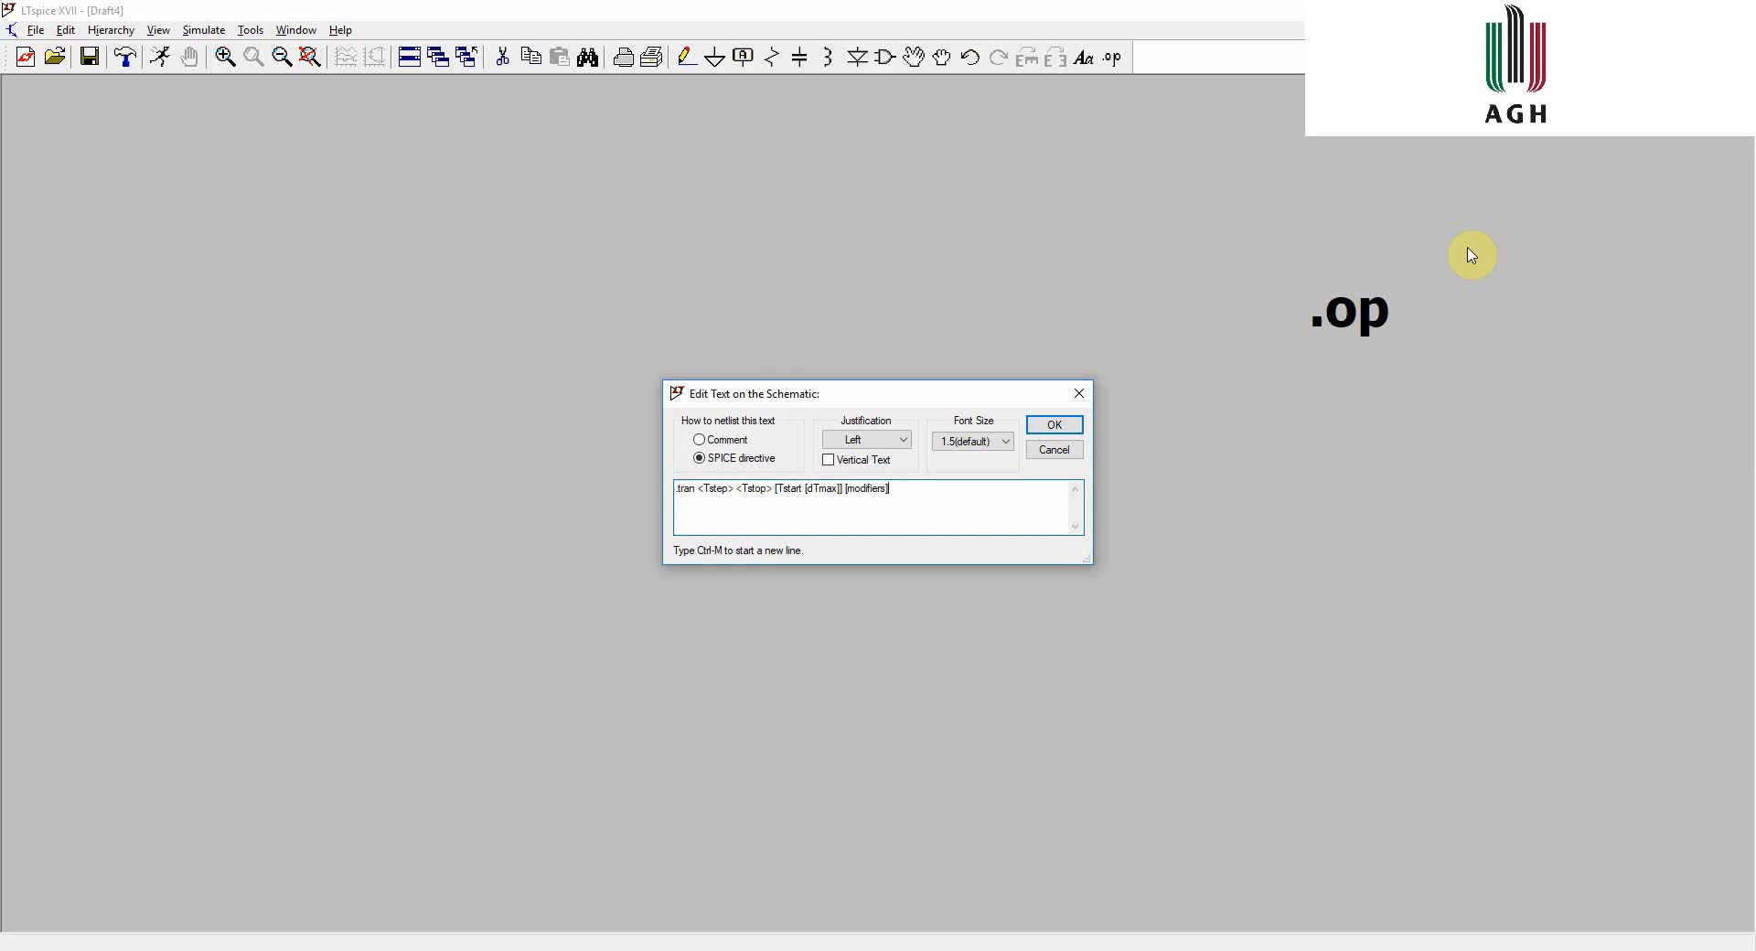
key(ctrl+m)
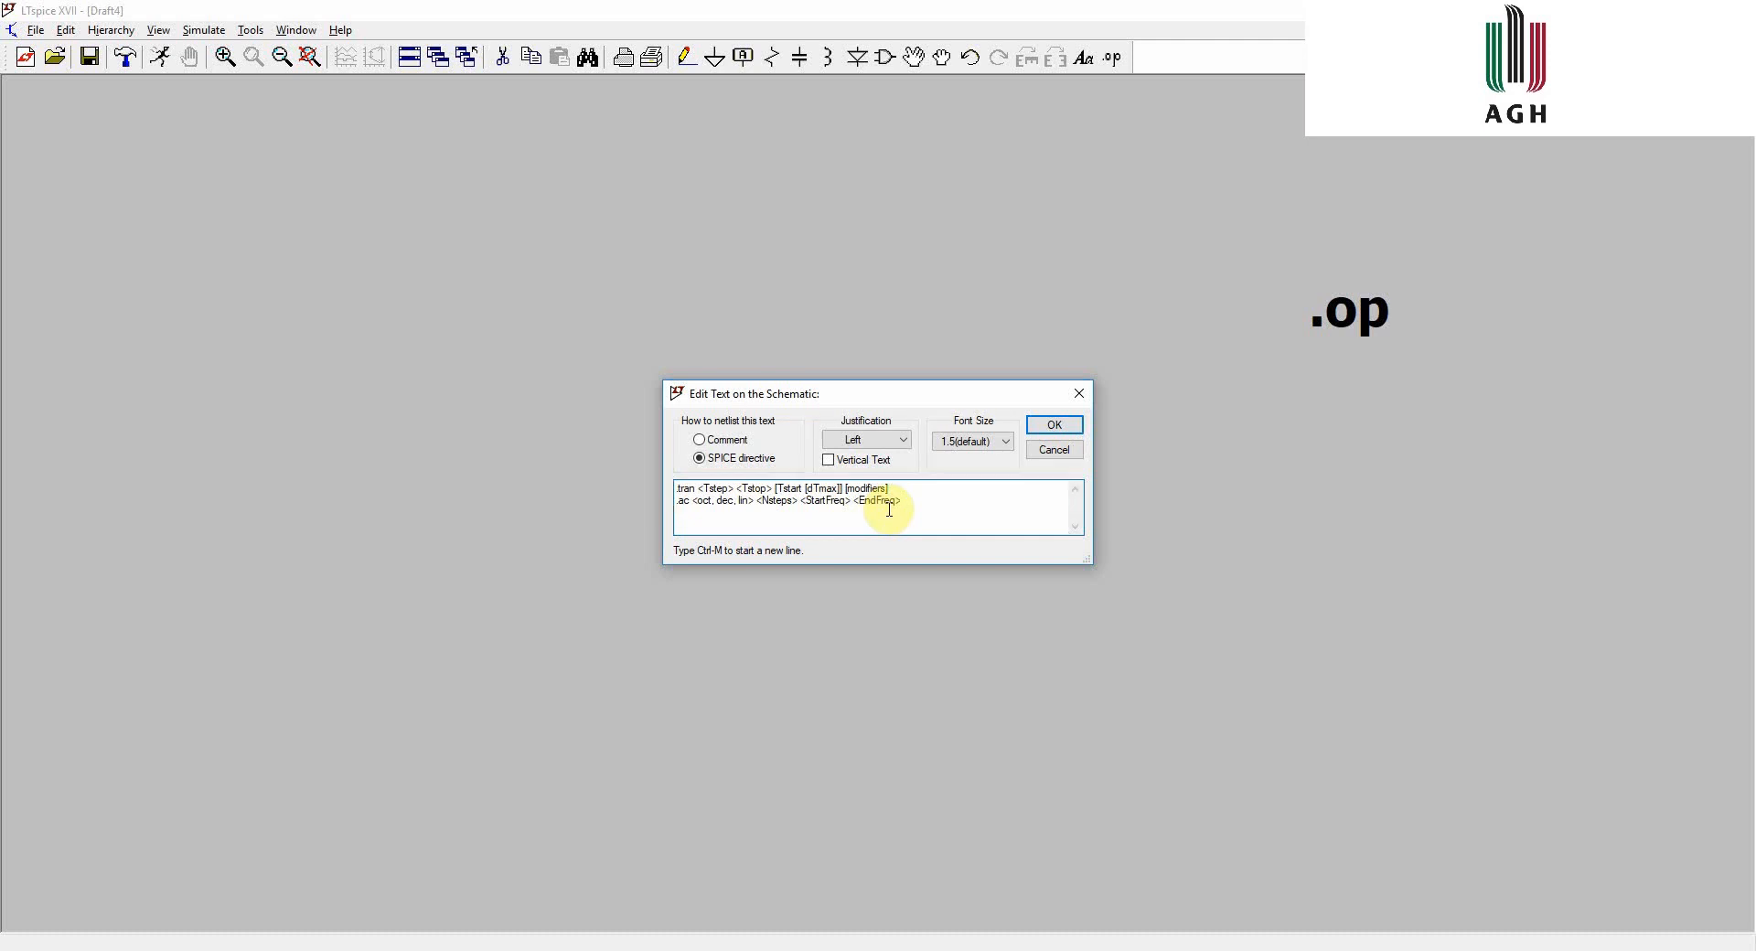
text(.dc <srcnam> <Vstart> <Vstop> <Vincr>)
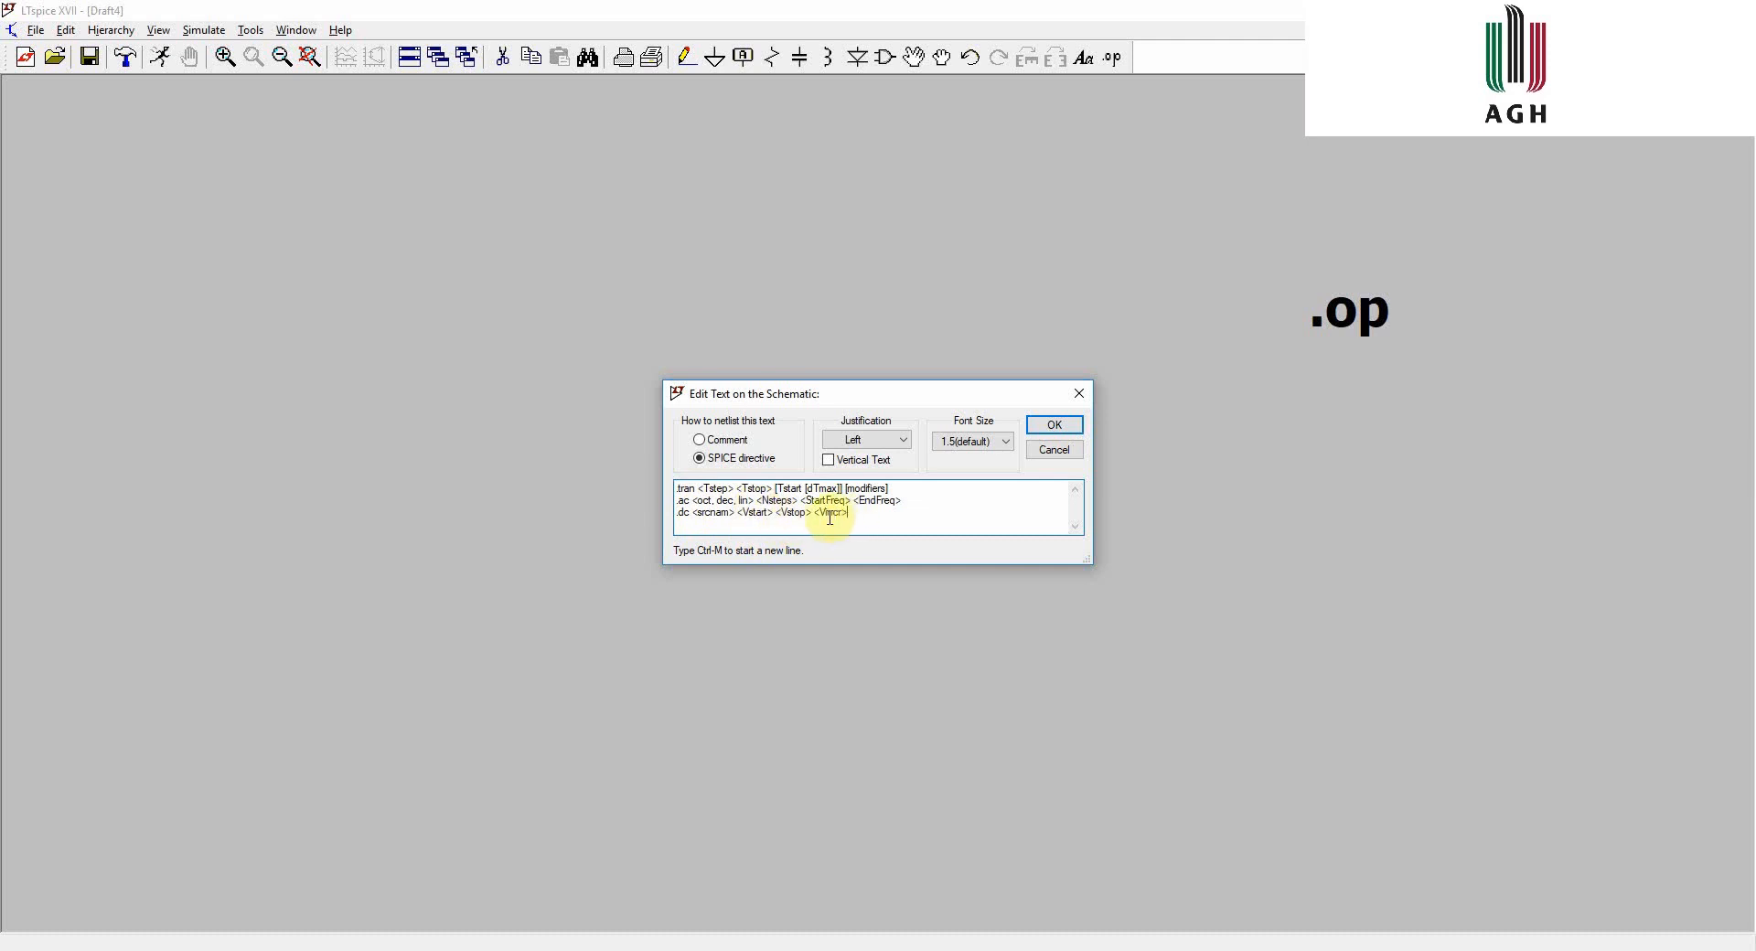
key(Return)
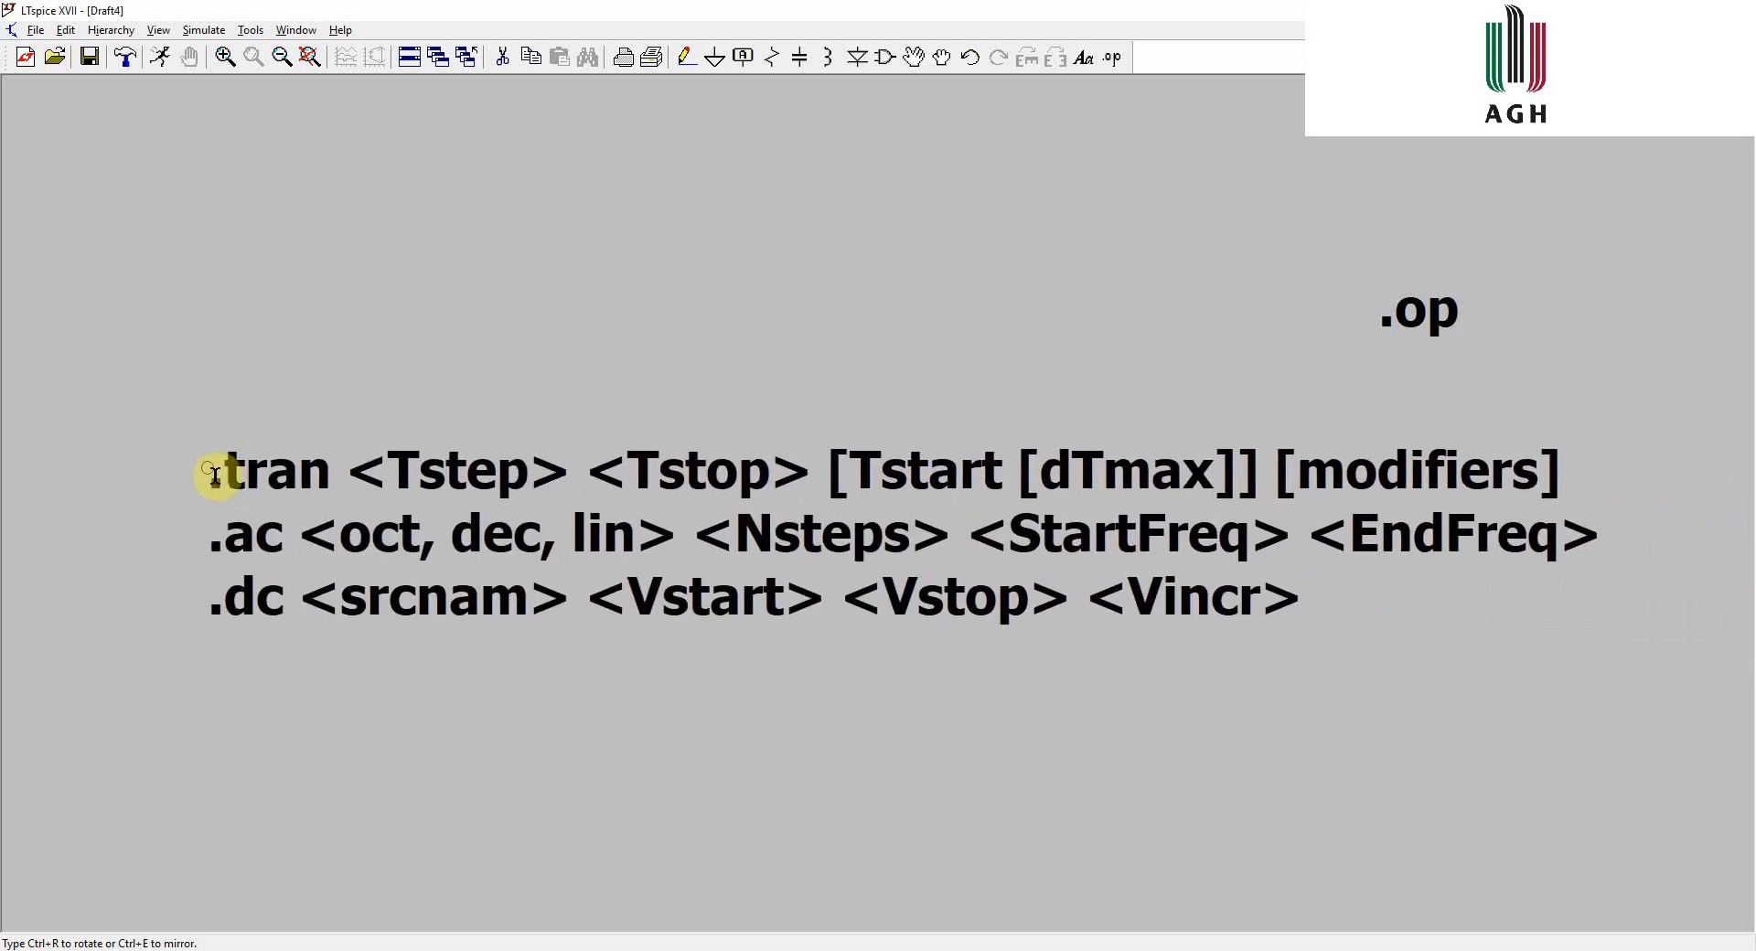
click(214, 475)
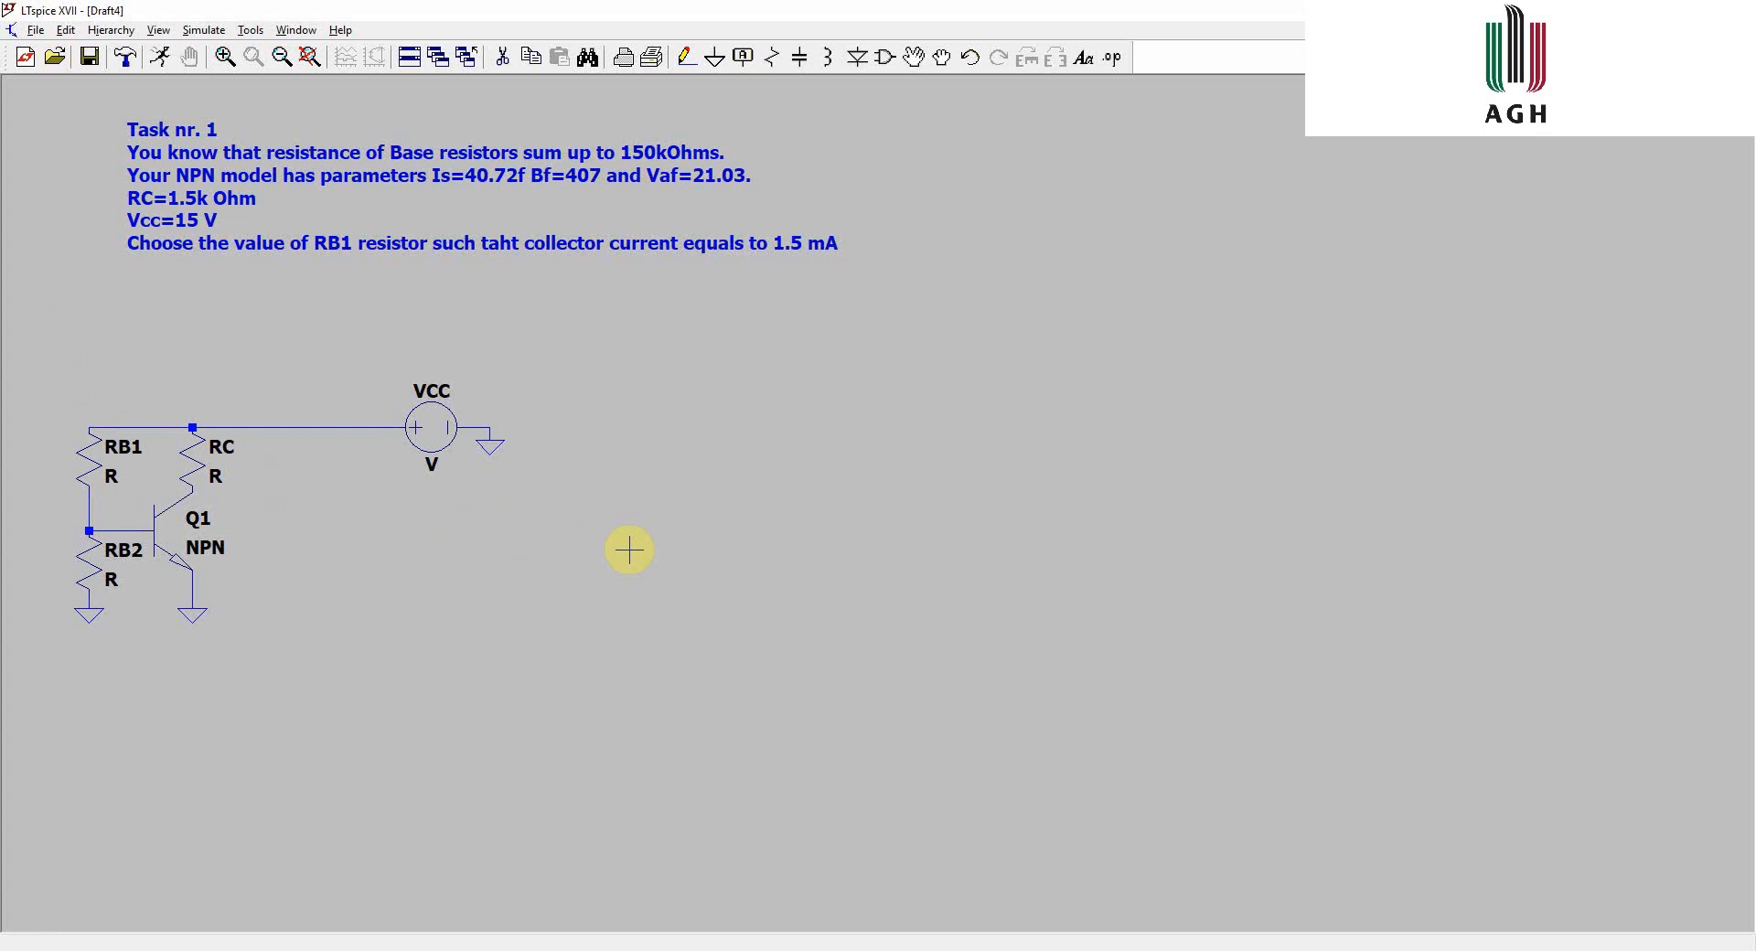
- Set the VCC voltage source value to 15
right_click(432, 464)
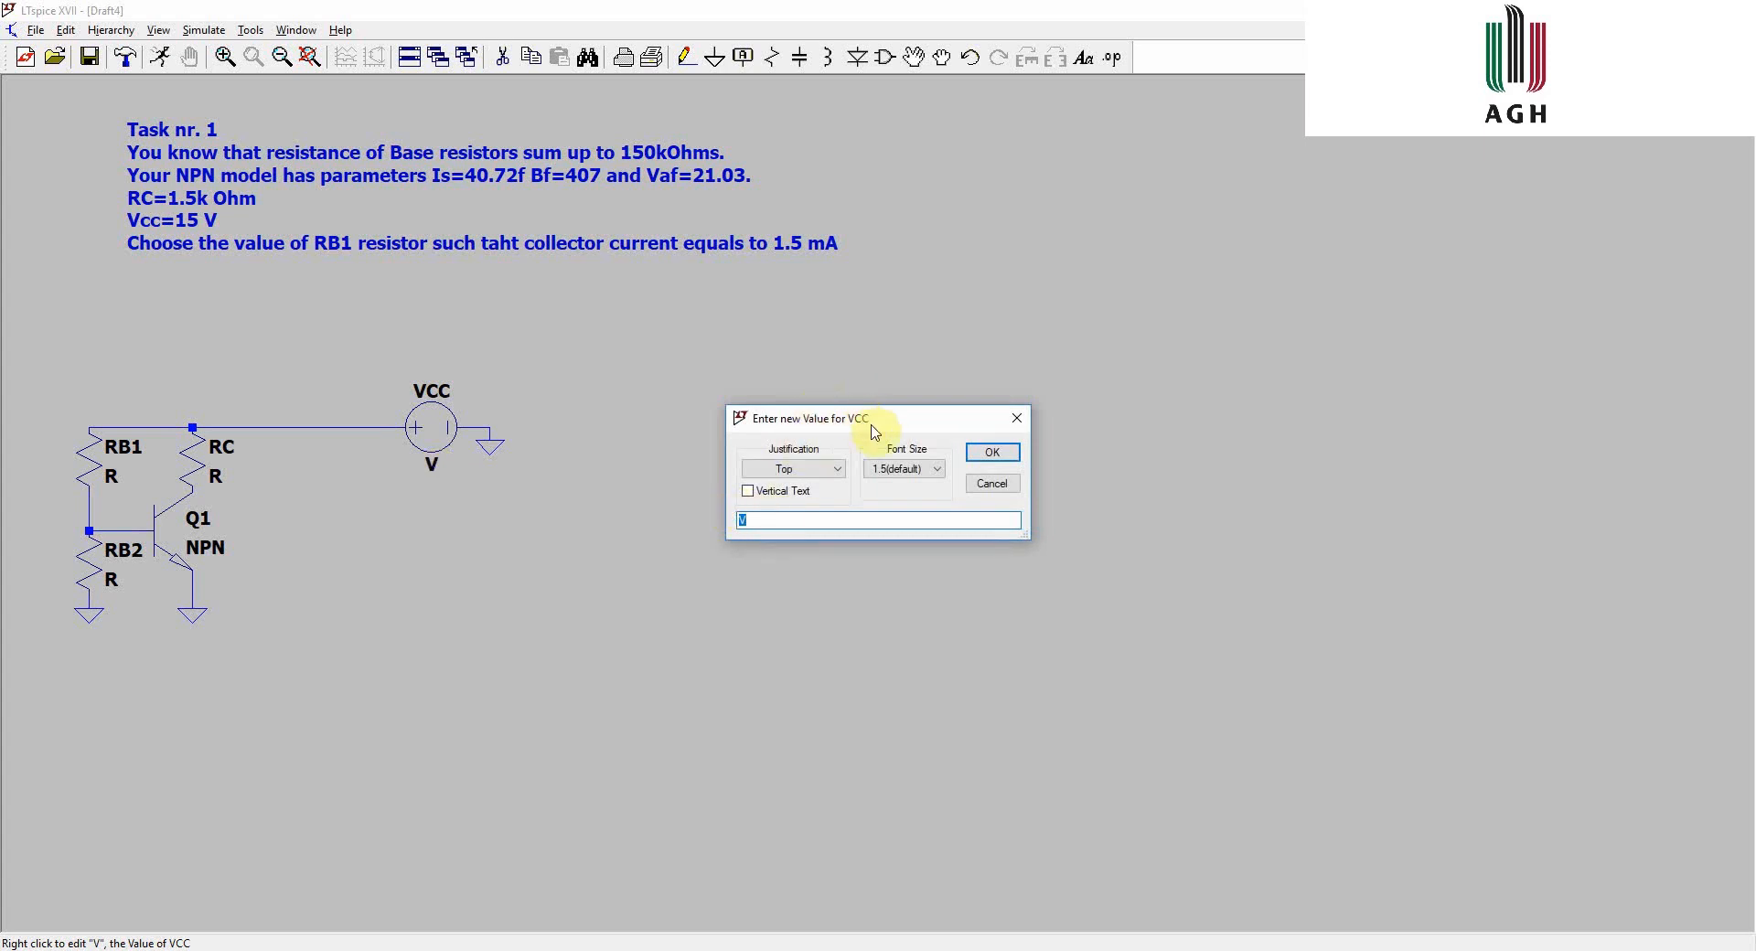
text(15)
key(Return)
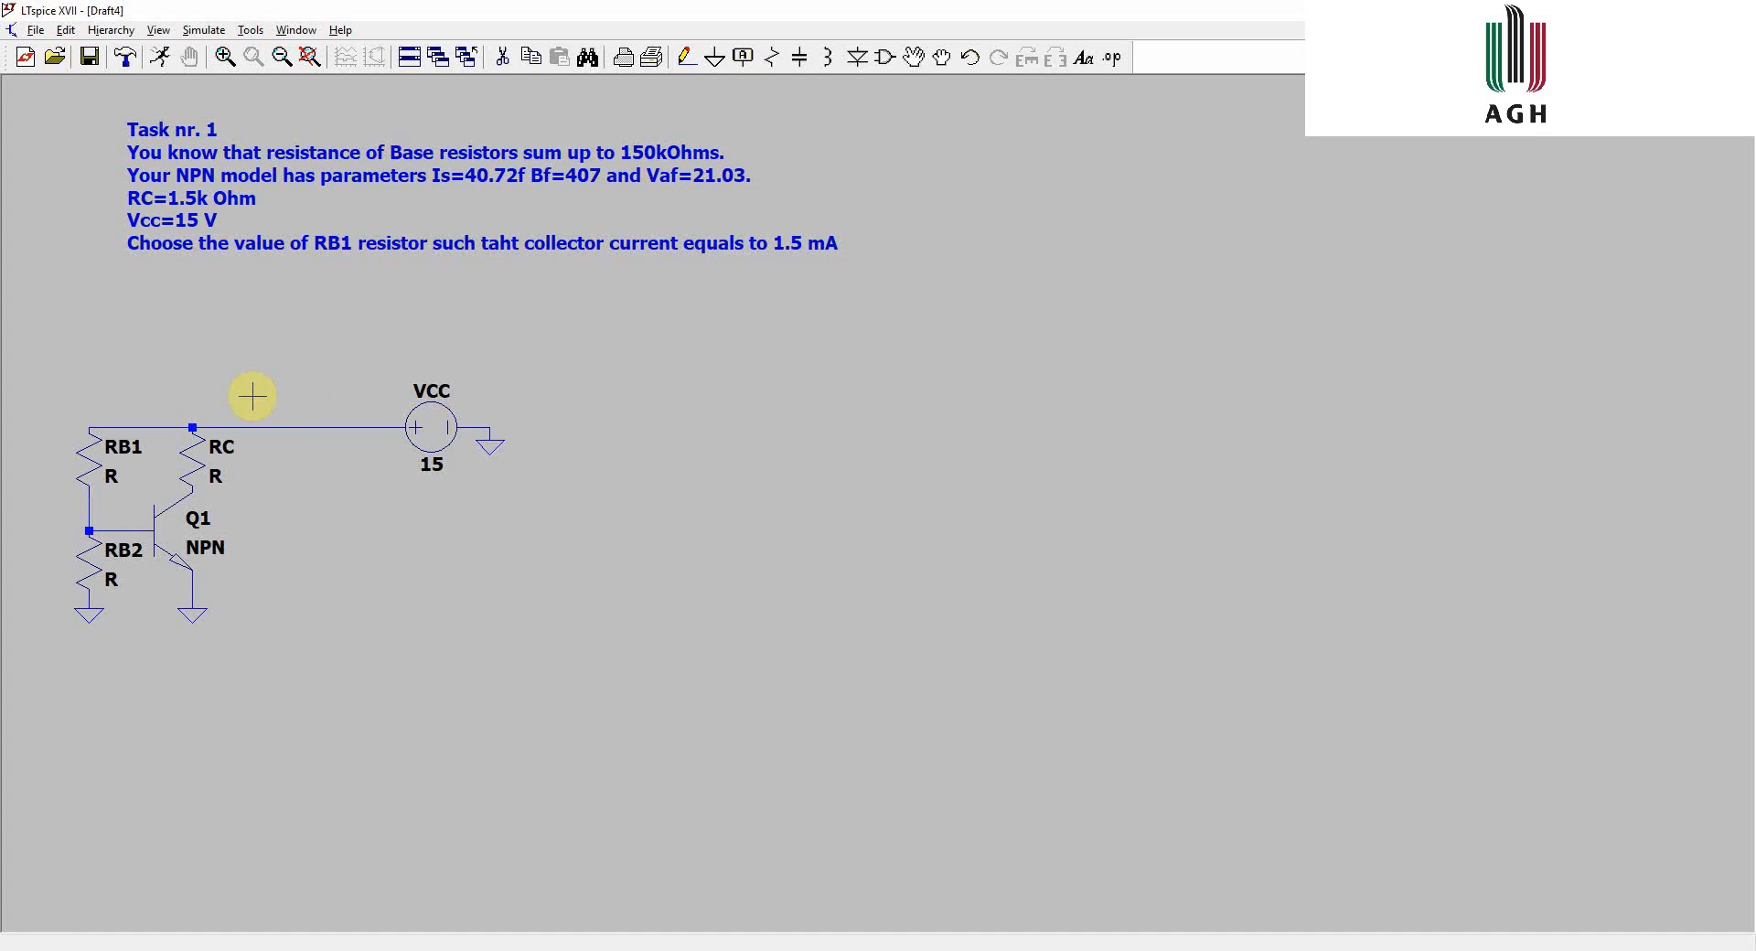
- Set the RC resistor value to 1.5k
right_click(216, 476)
text(1)
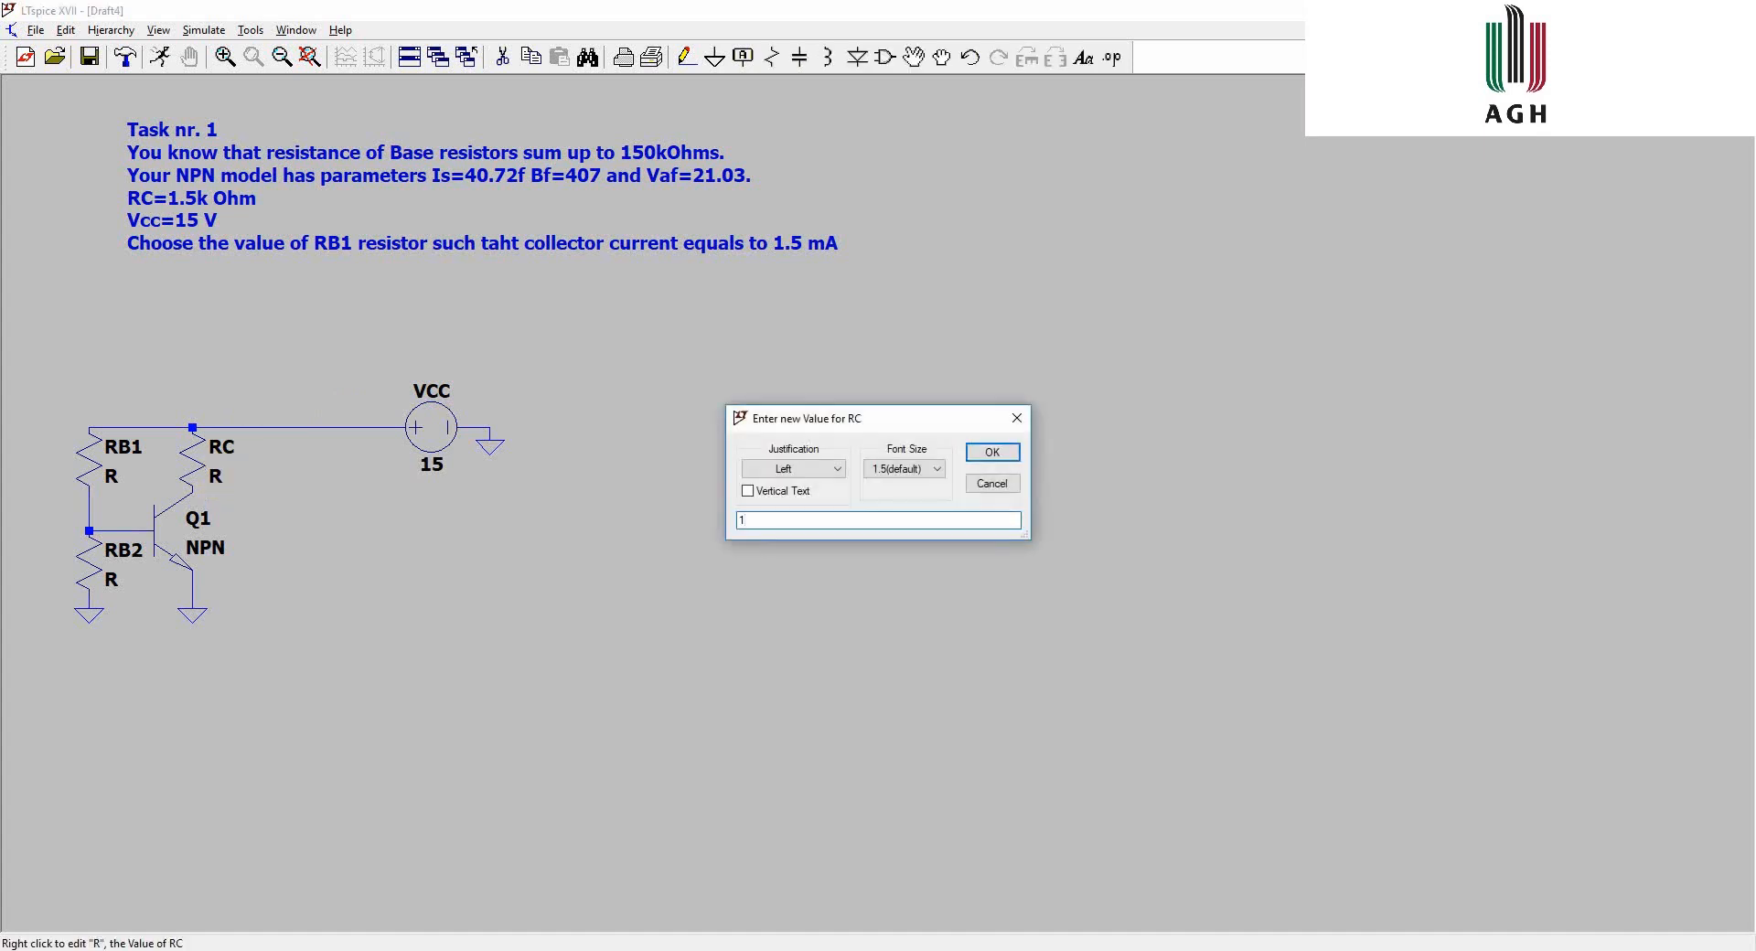
text(.5k)
key(Return)
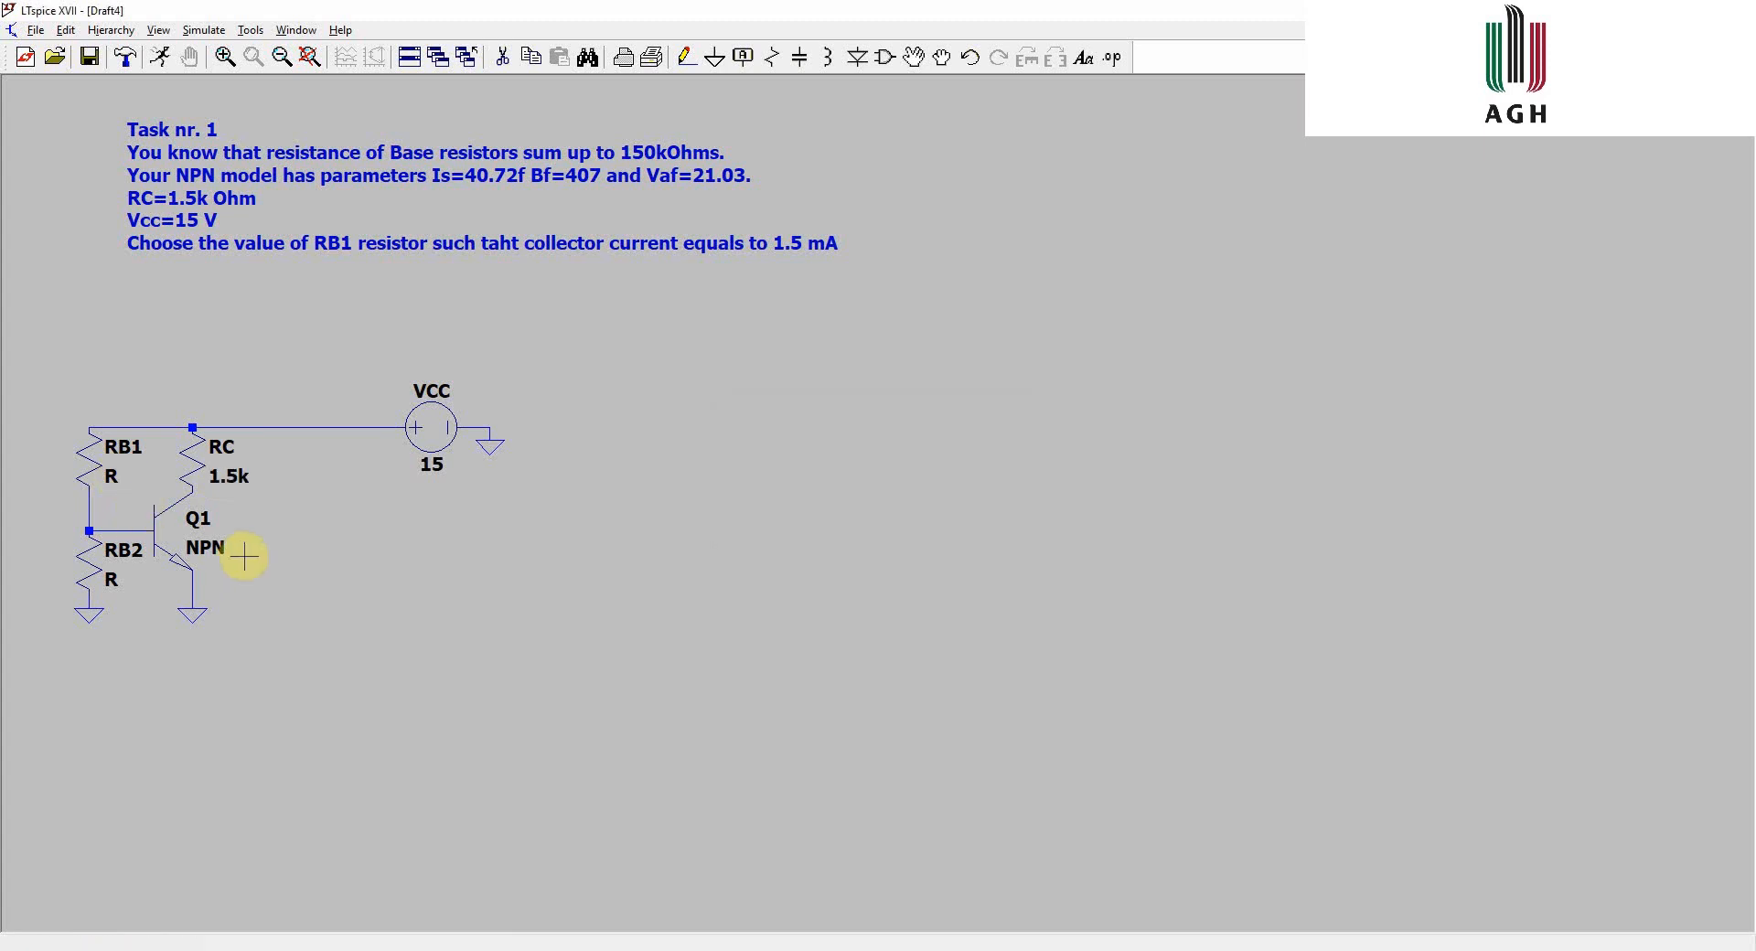
- Set the RB1 resistor value to the parameter {R}
right_click(111, 471)
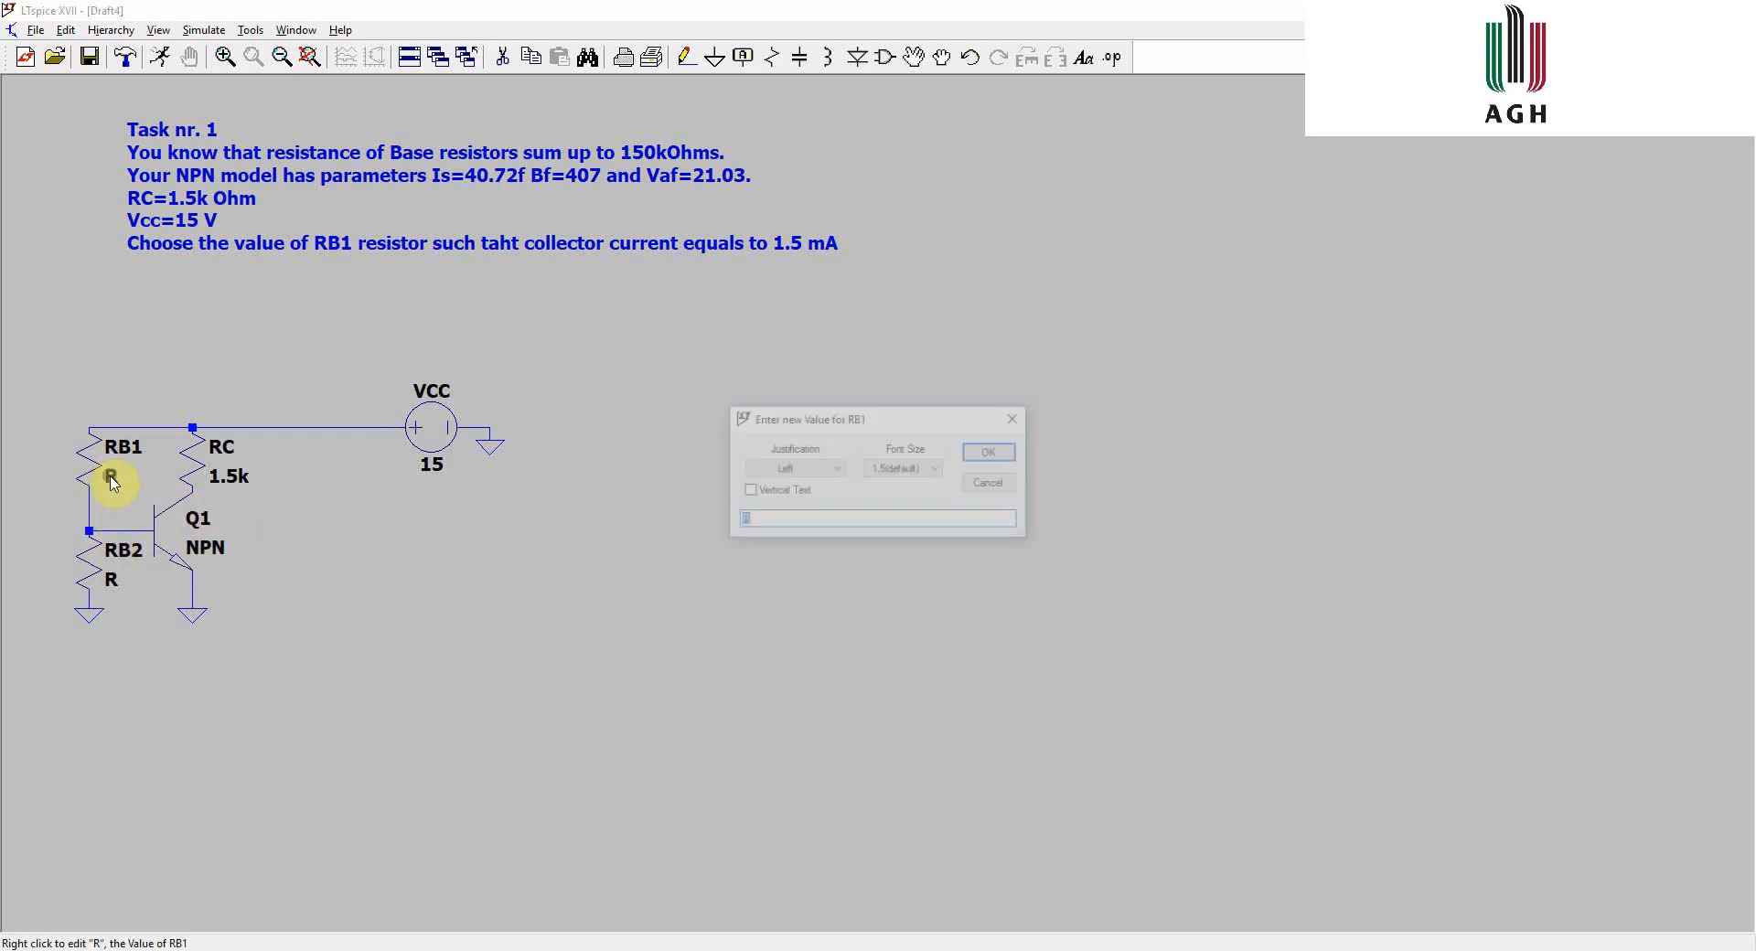
click(760, 521)
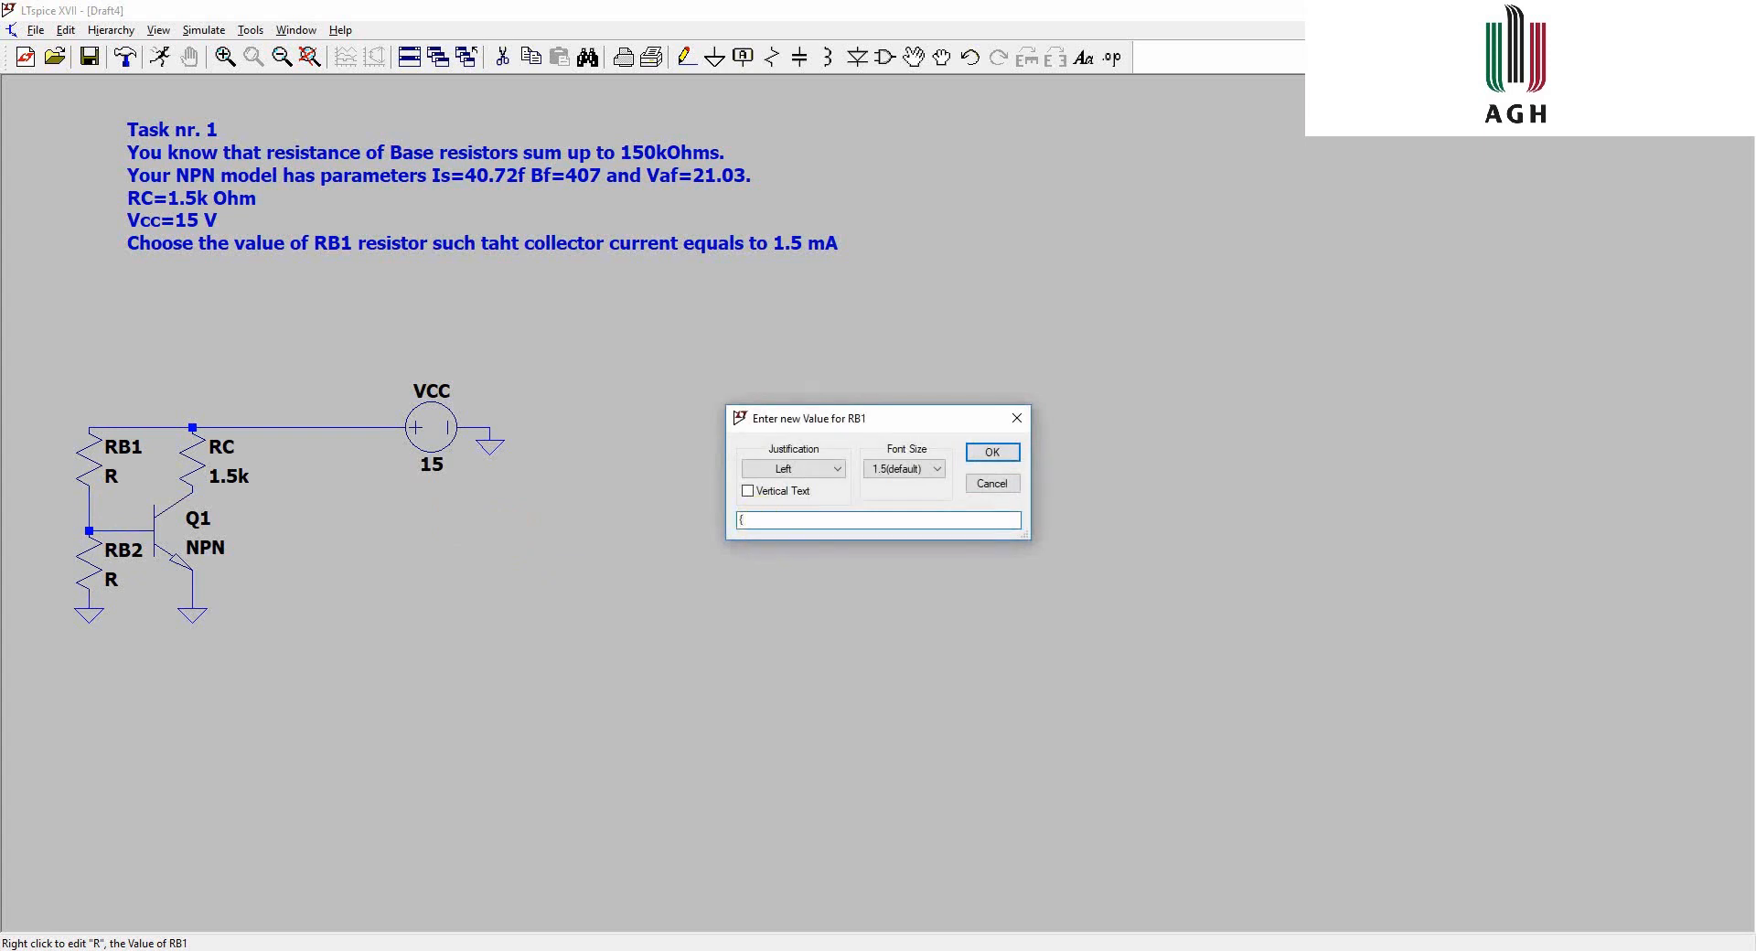
text({R)
click(992, 452)
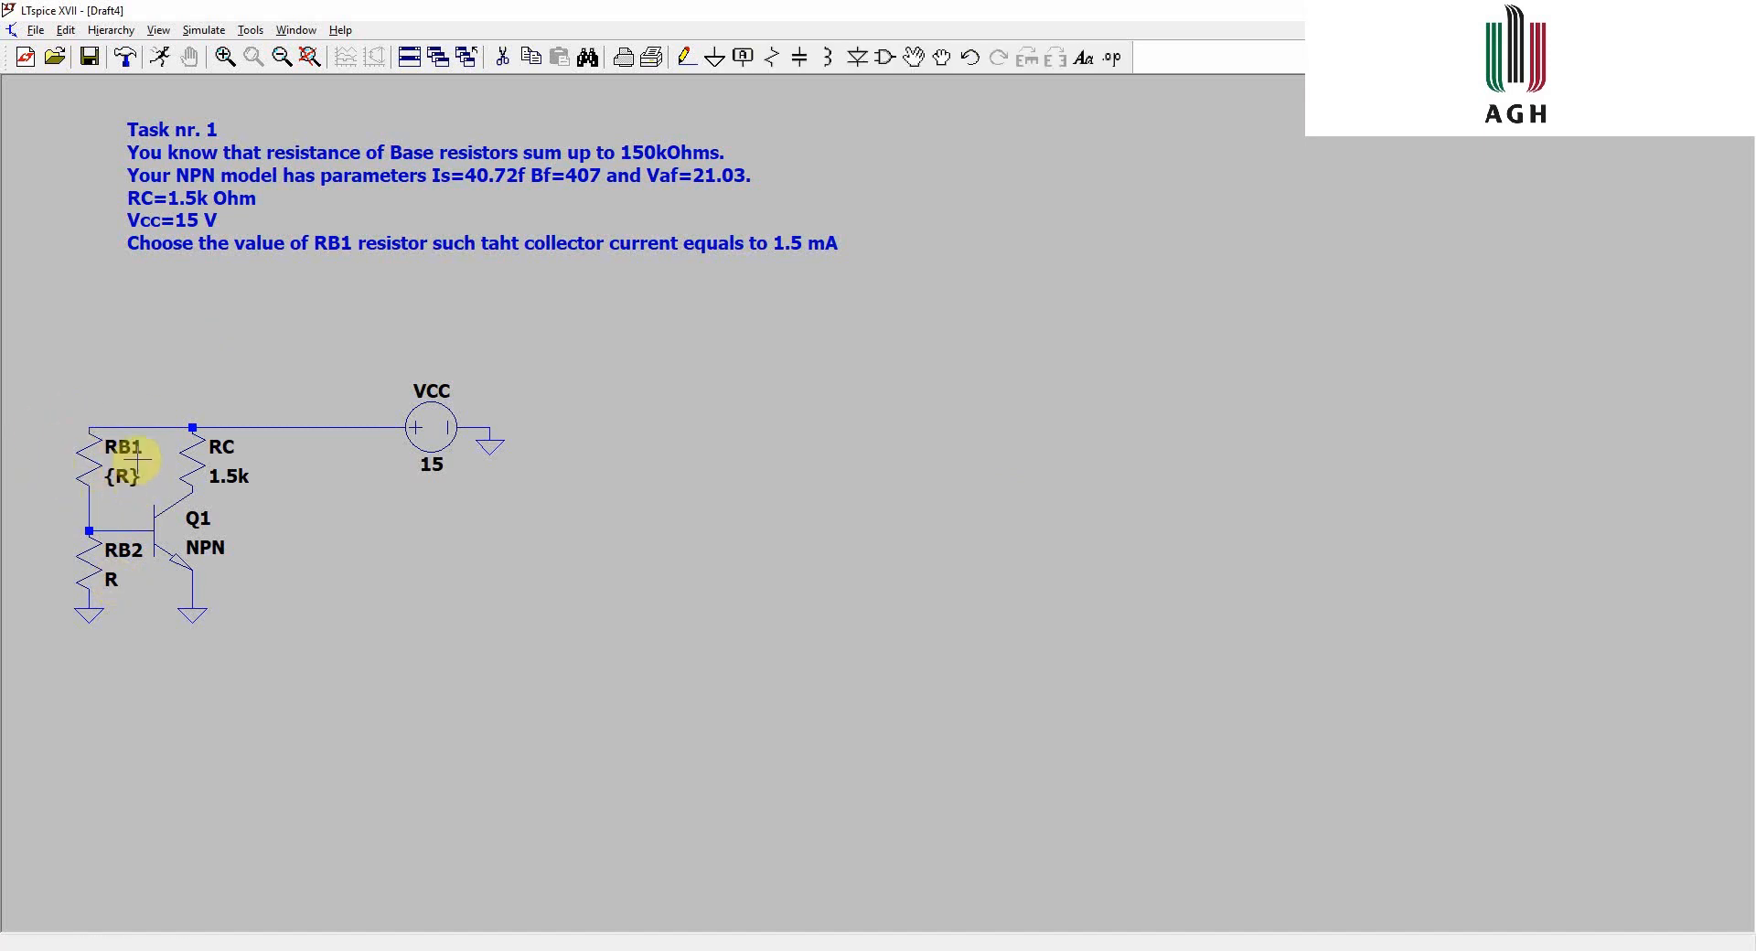
- Set the RB2 resistor value to the expression {150k-R}
right_click(110, 576)
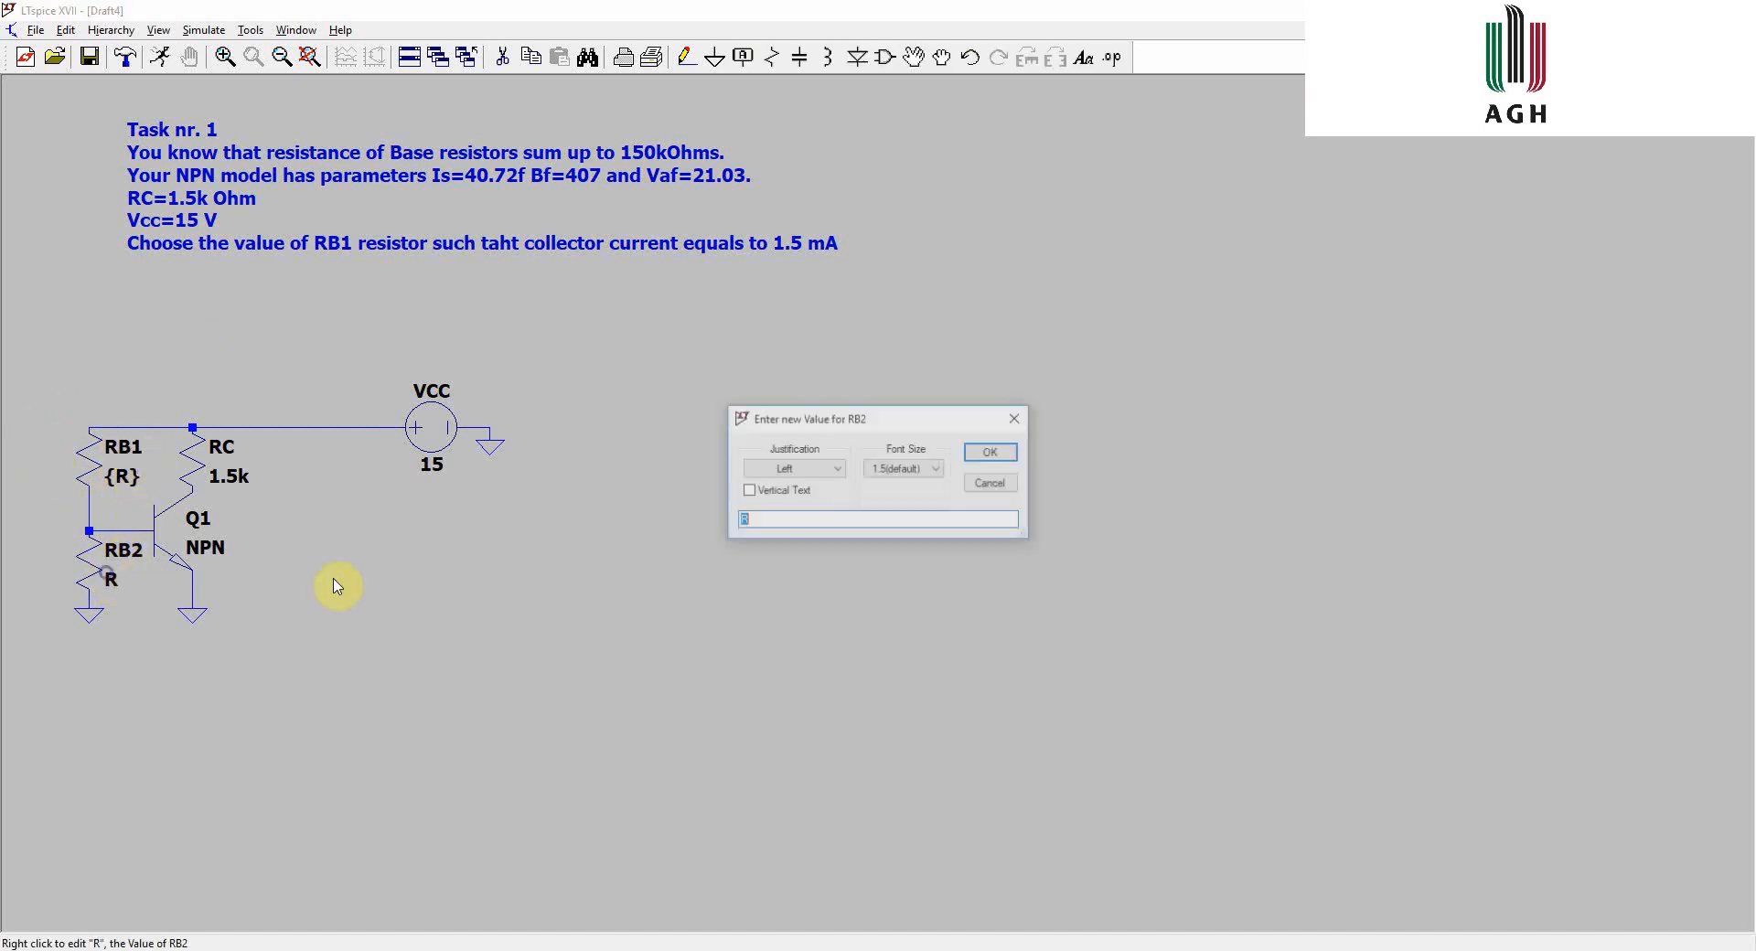
text({)
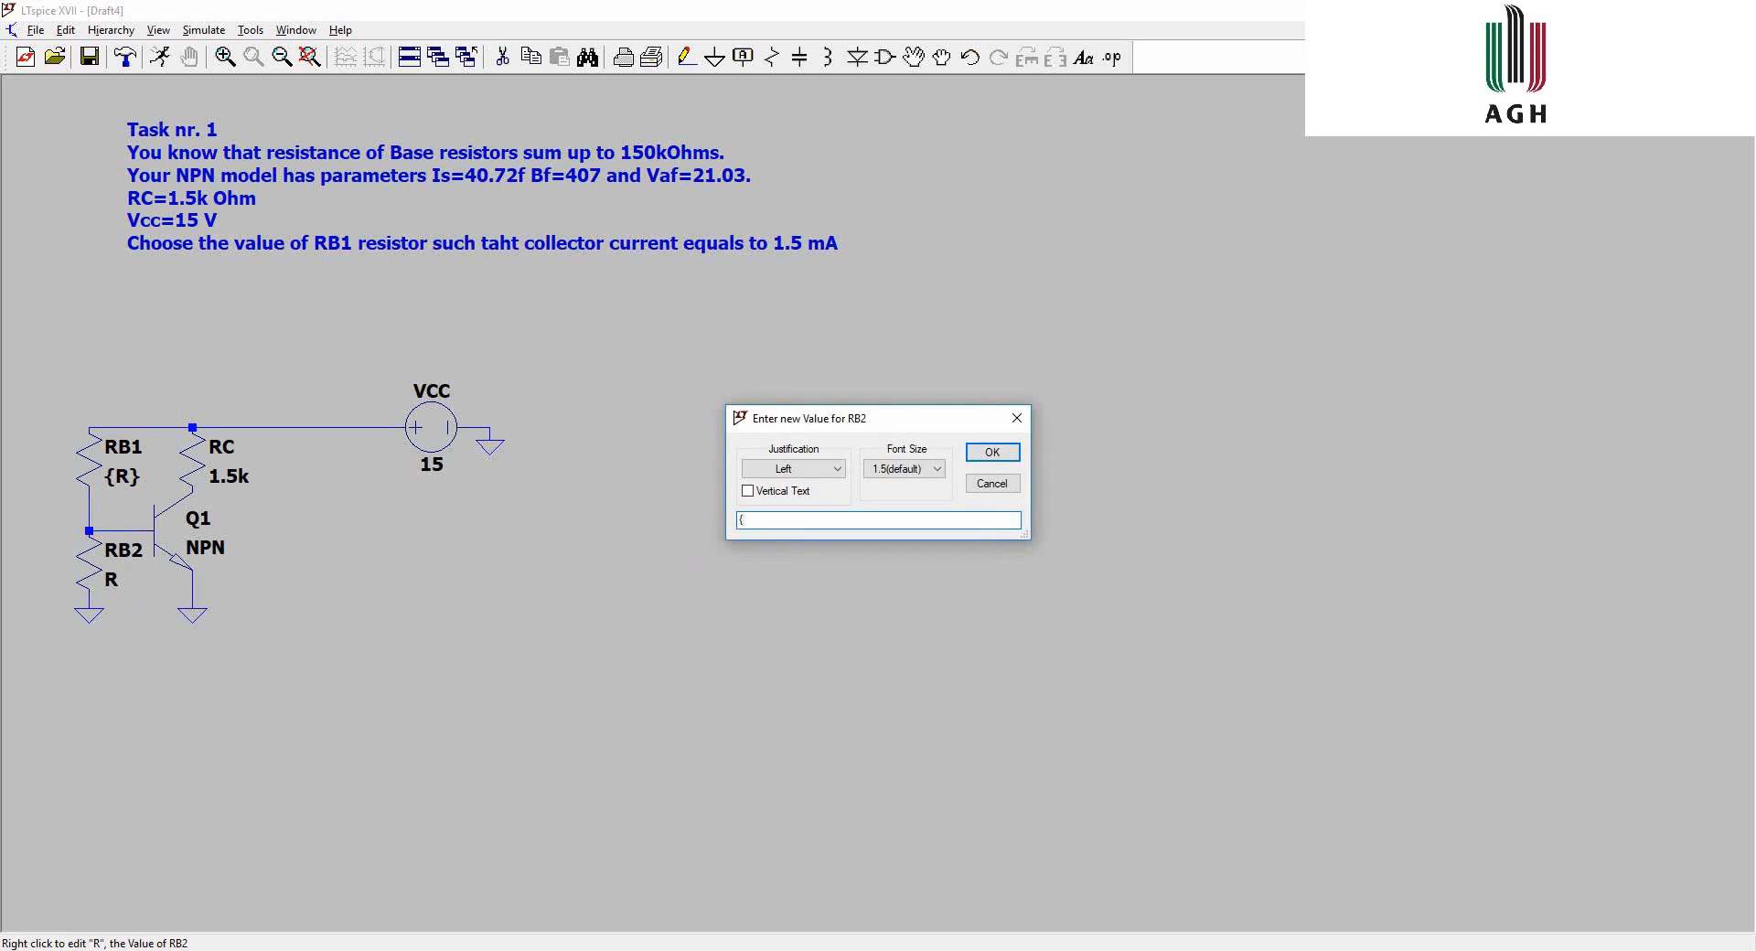
text(150k-R})
key(Return)
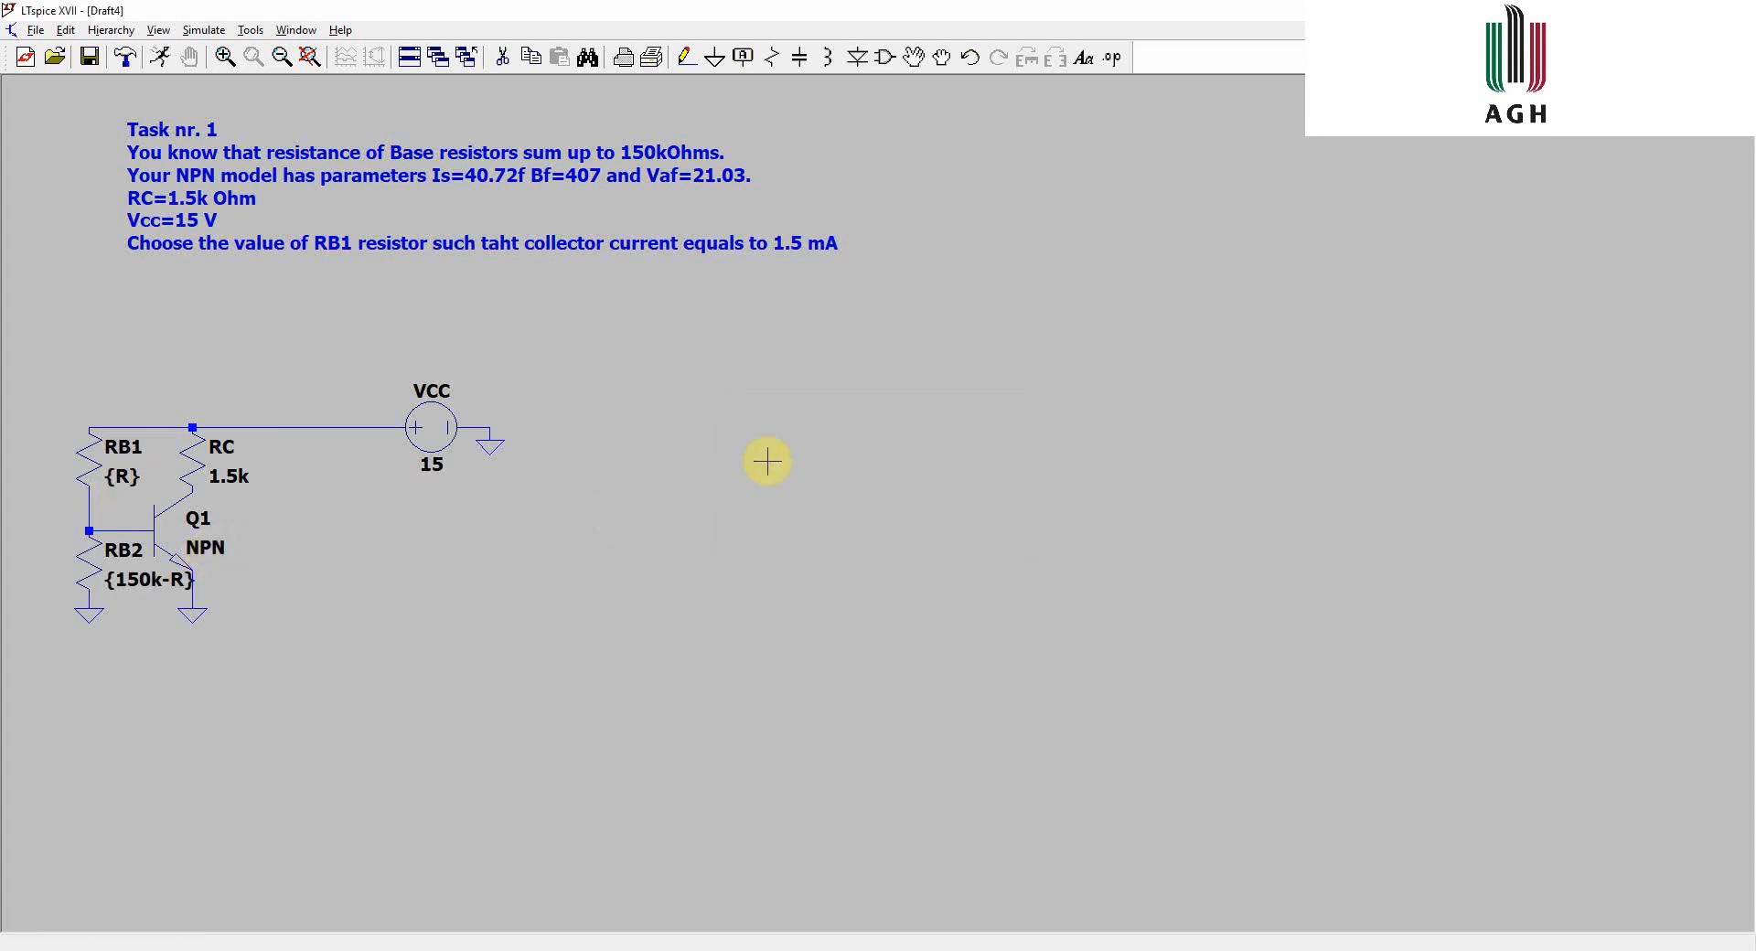
- Add the SPICE directive .model bob NPN(Is=40.72f Bf=407 Vaf=21.03) and place it right of VCC
key(s)
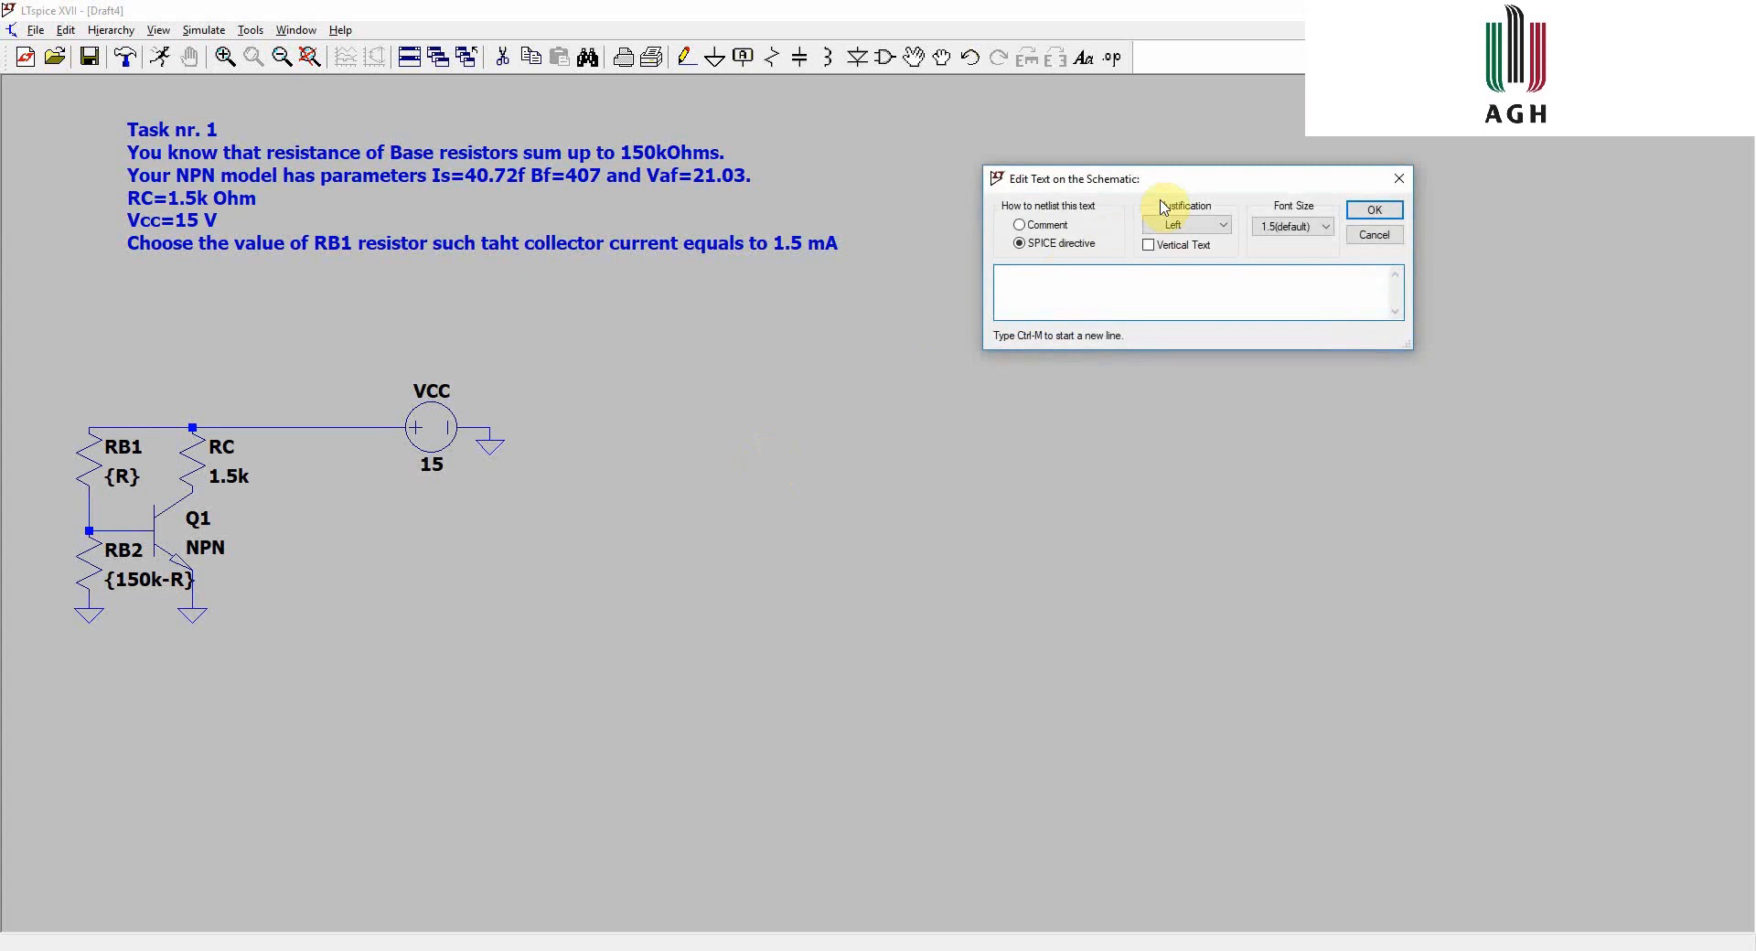
drag(1165, 181, 980, 369)
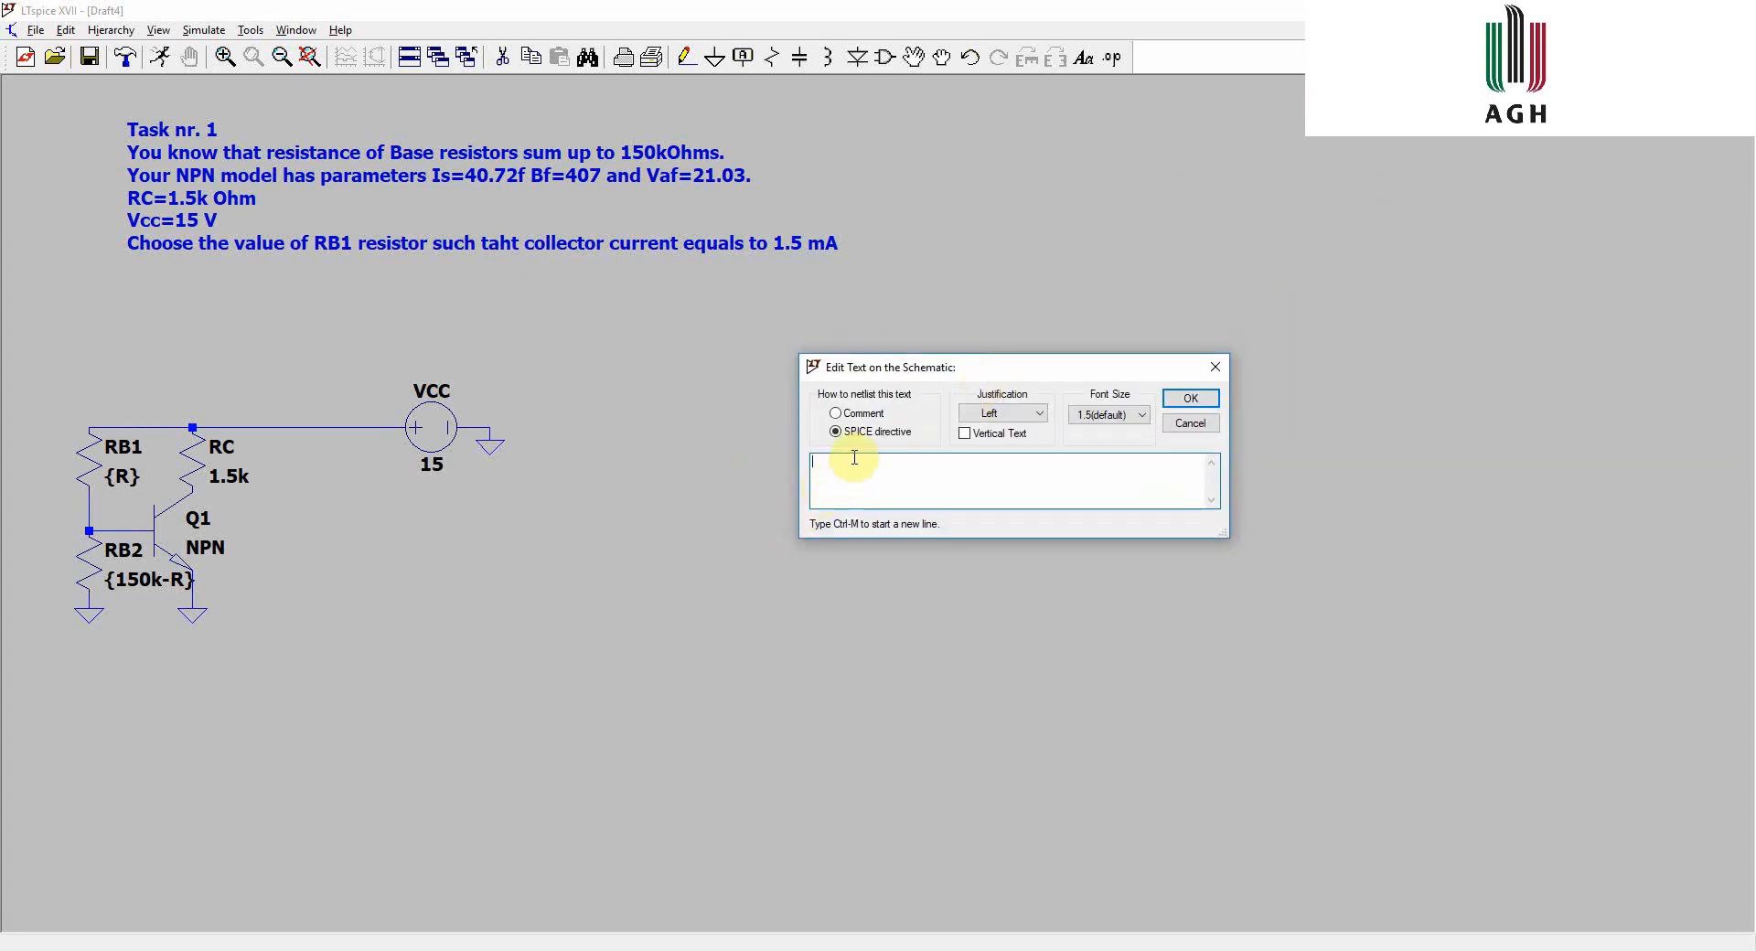
text(.model bob NPN(Is=40.72f Bf=407 Vaf=21.03))
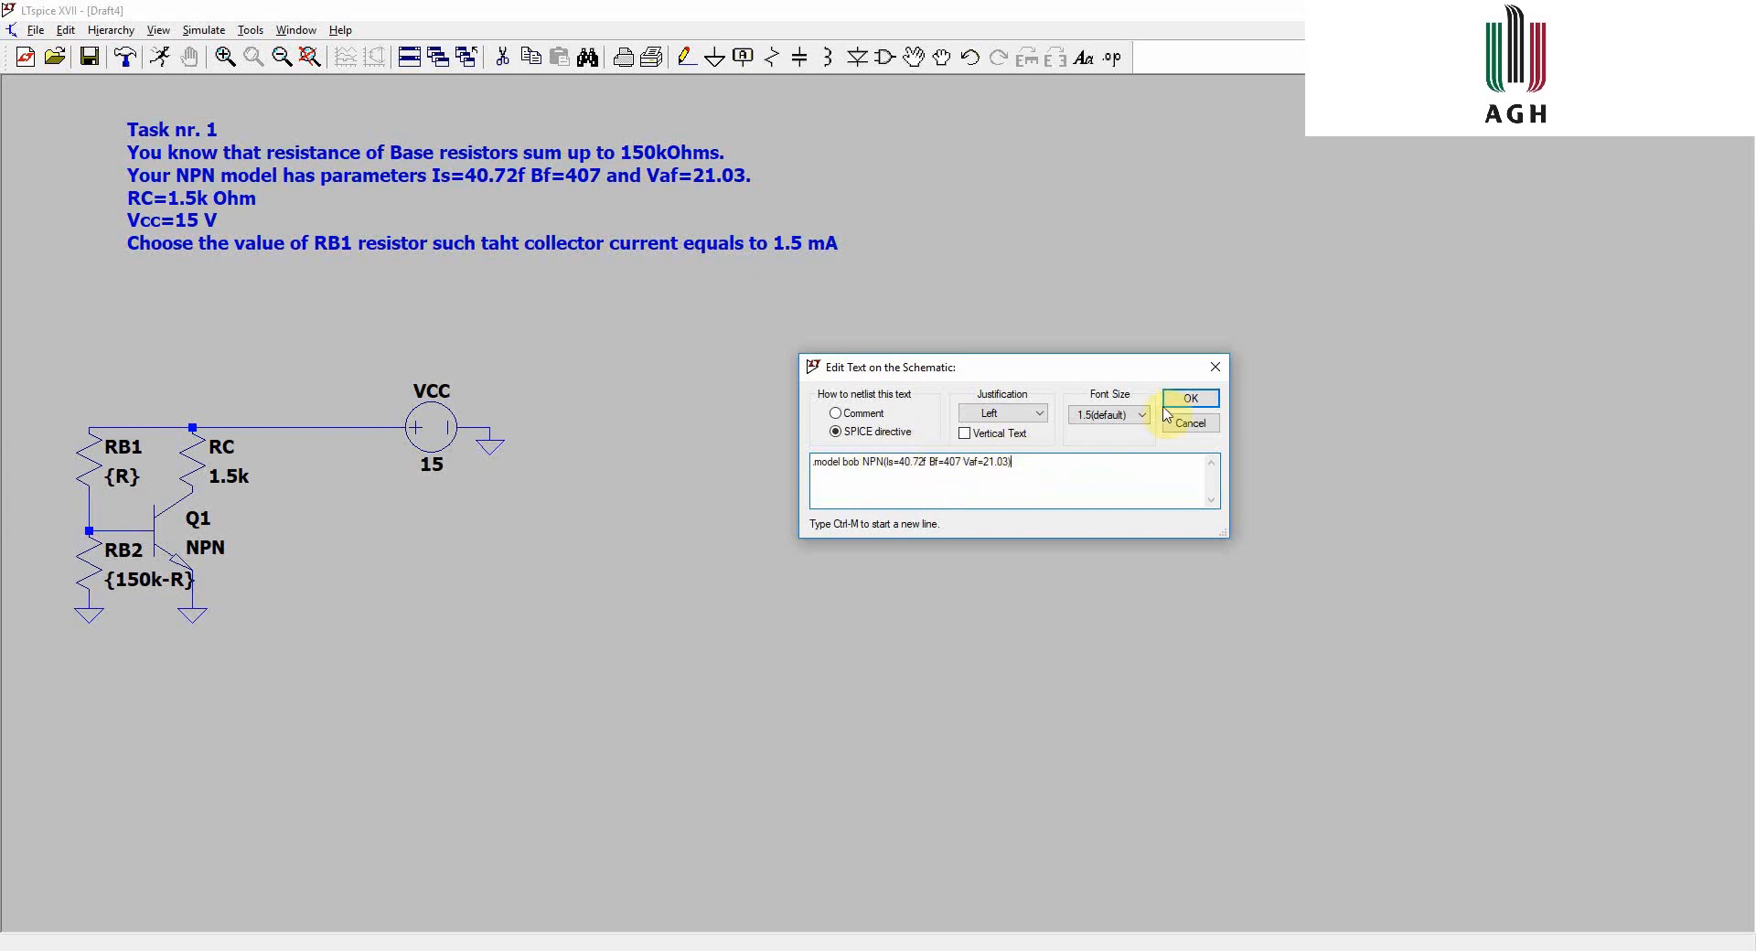
click(1190, 399)
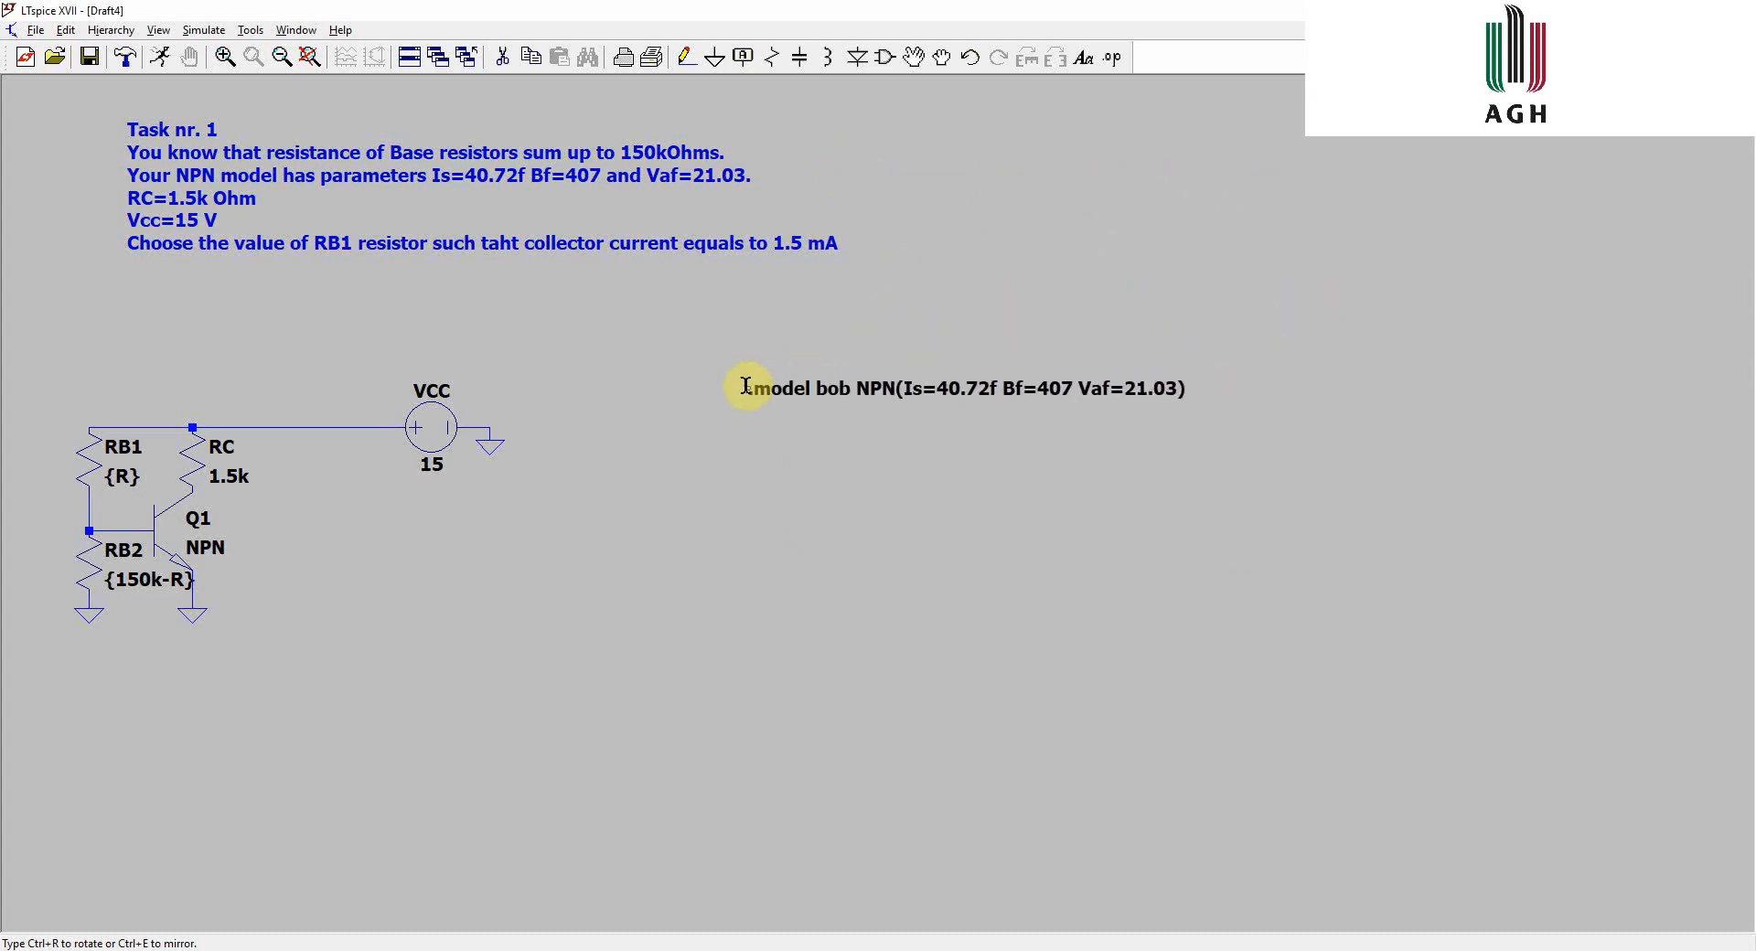
click(747, 385)
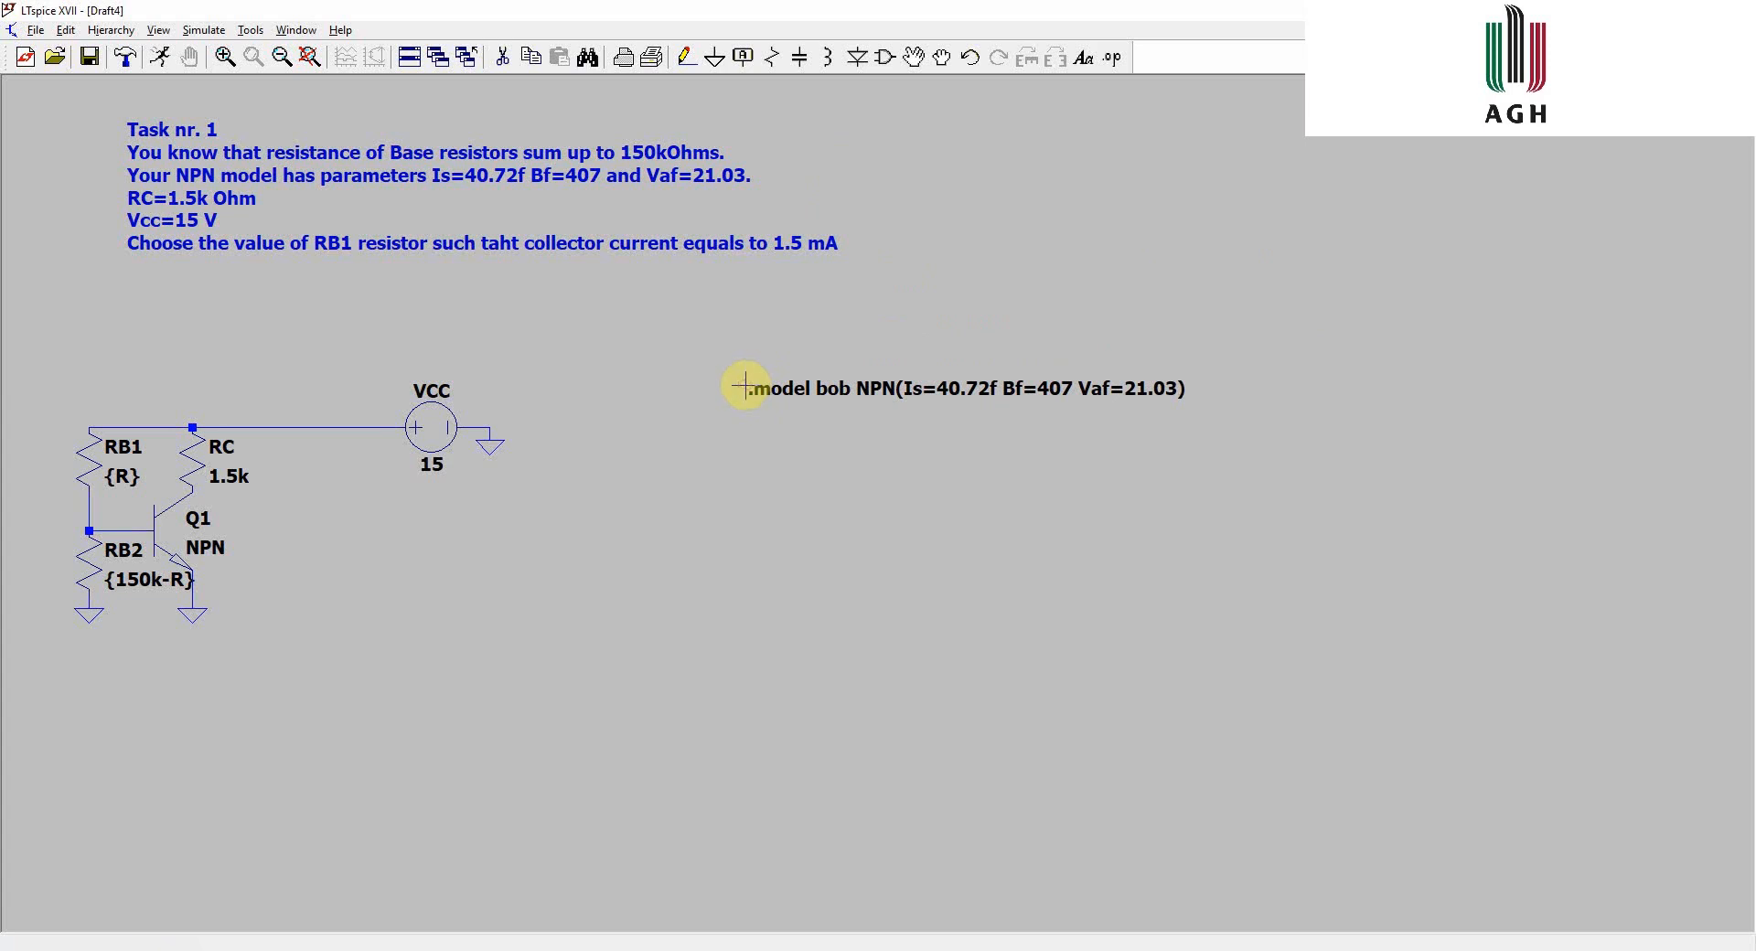
- Set transistor Q1's model to bob
right_click(207, 549)
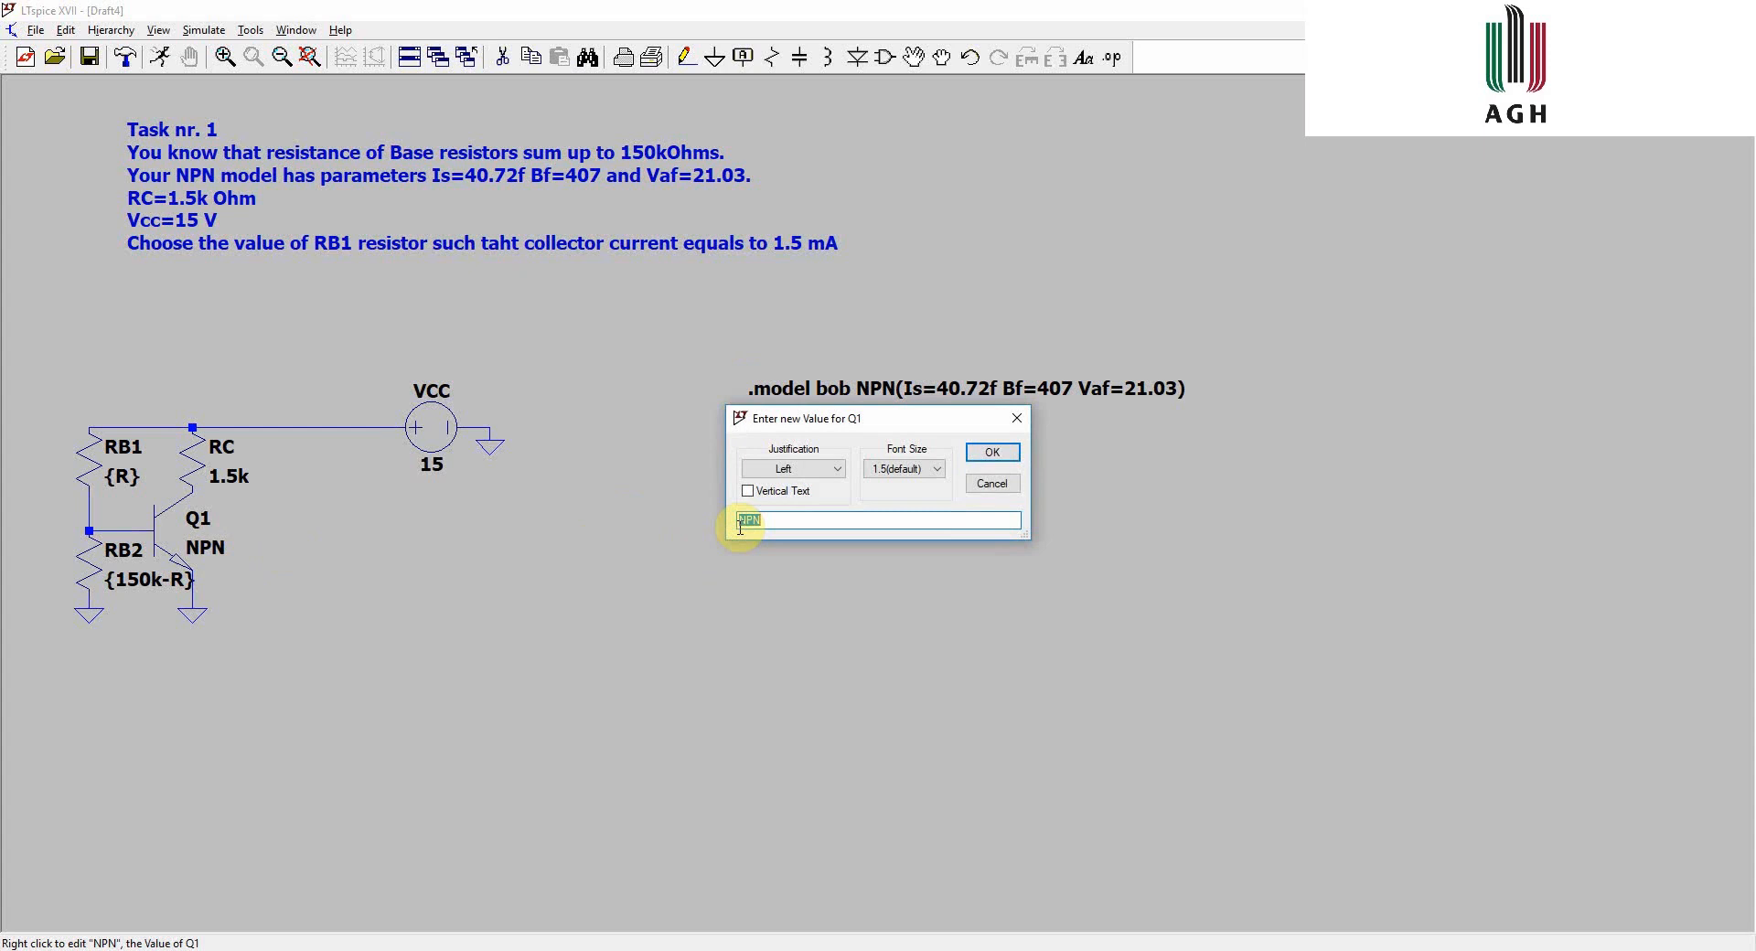
text(bob)
click(1006, 455)
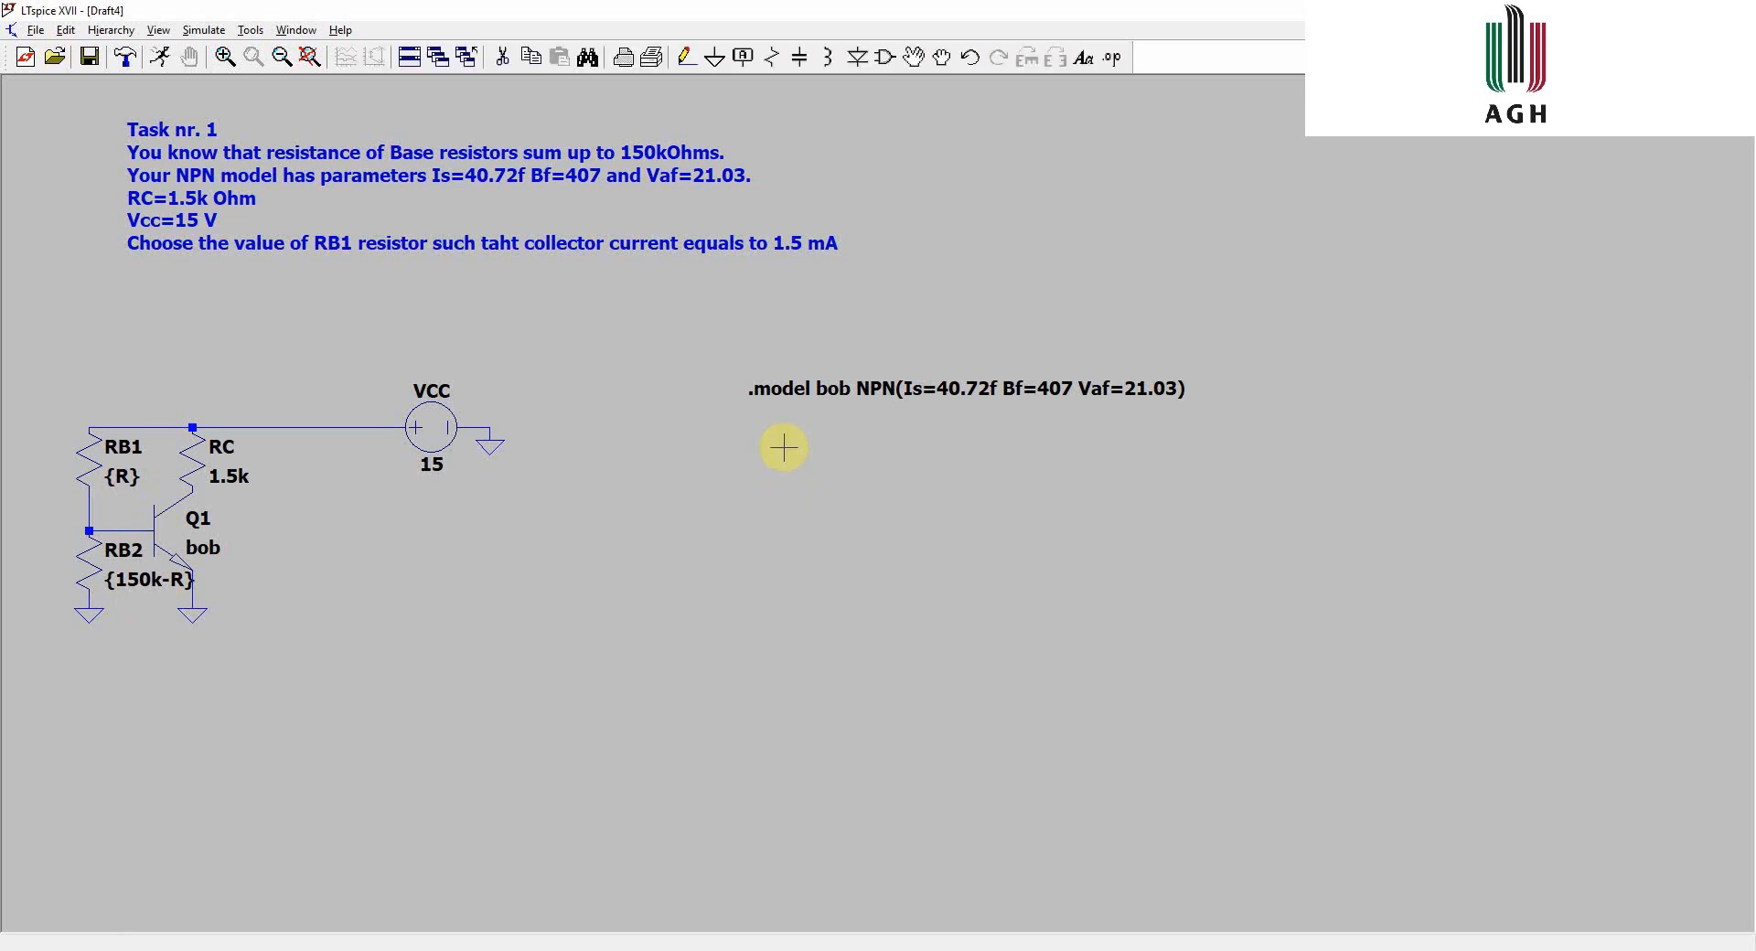
- Add the SPICE directive .step param R 1k 150k 1k below the model line
key(s)
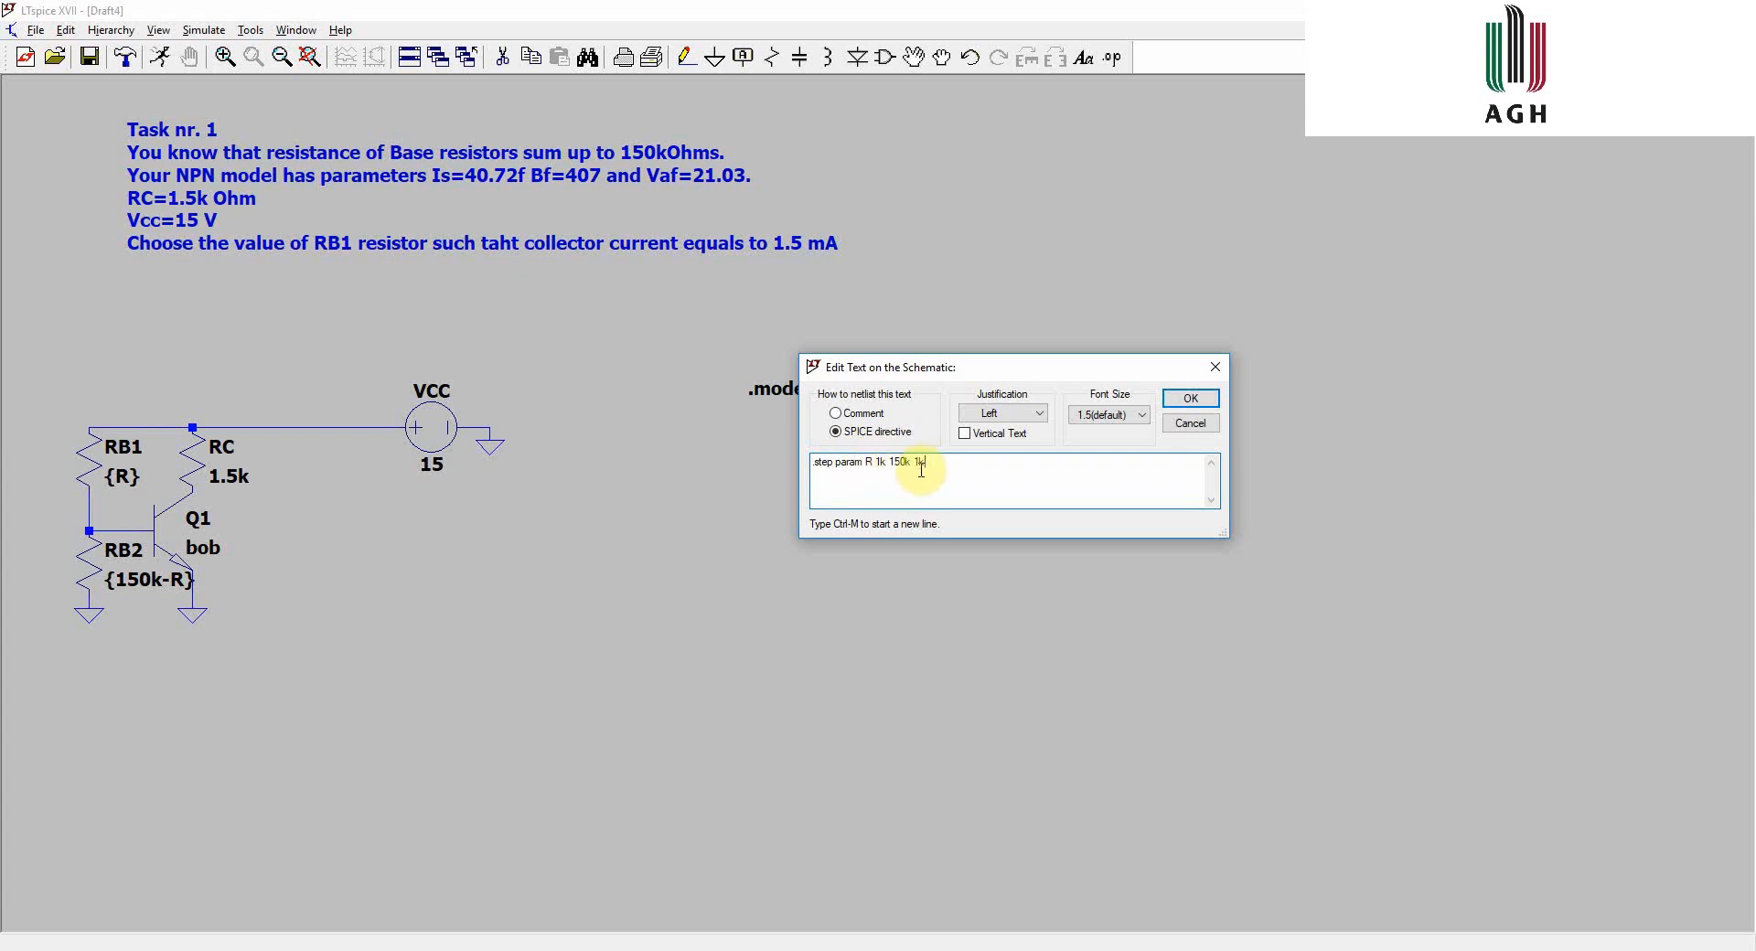
key(Return)
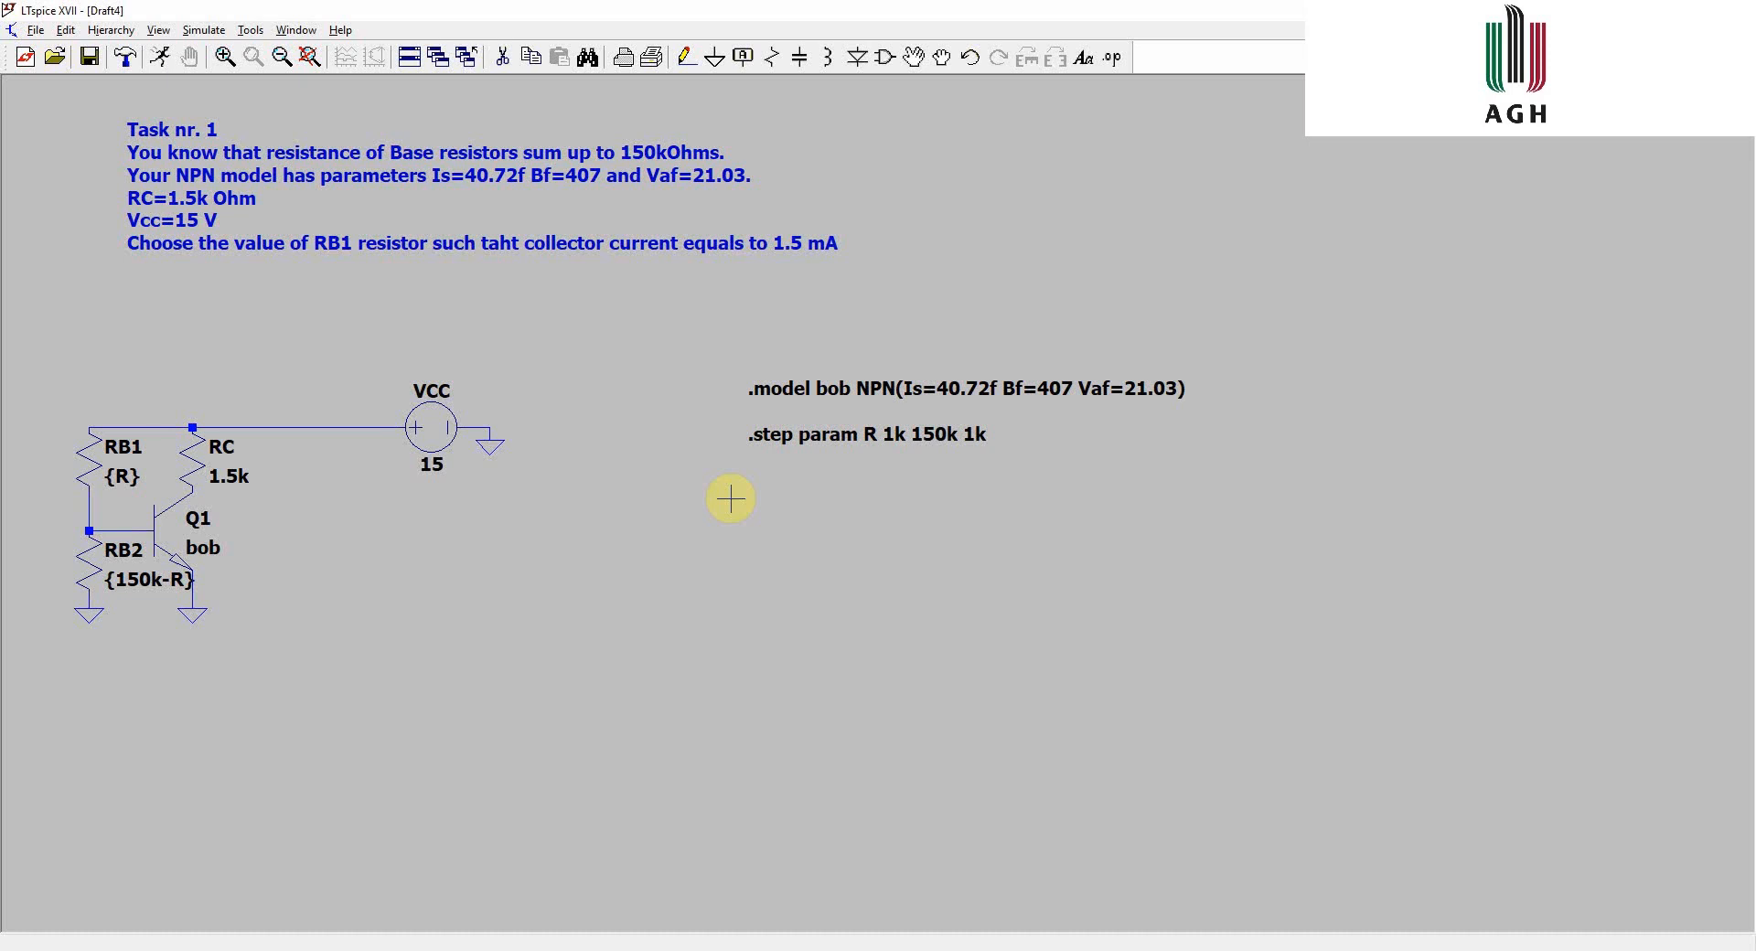
- Add a .op SPICE directive and place it above the model line
text(s)
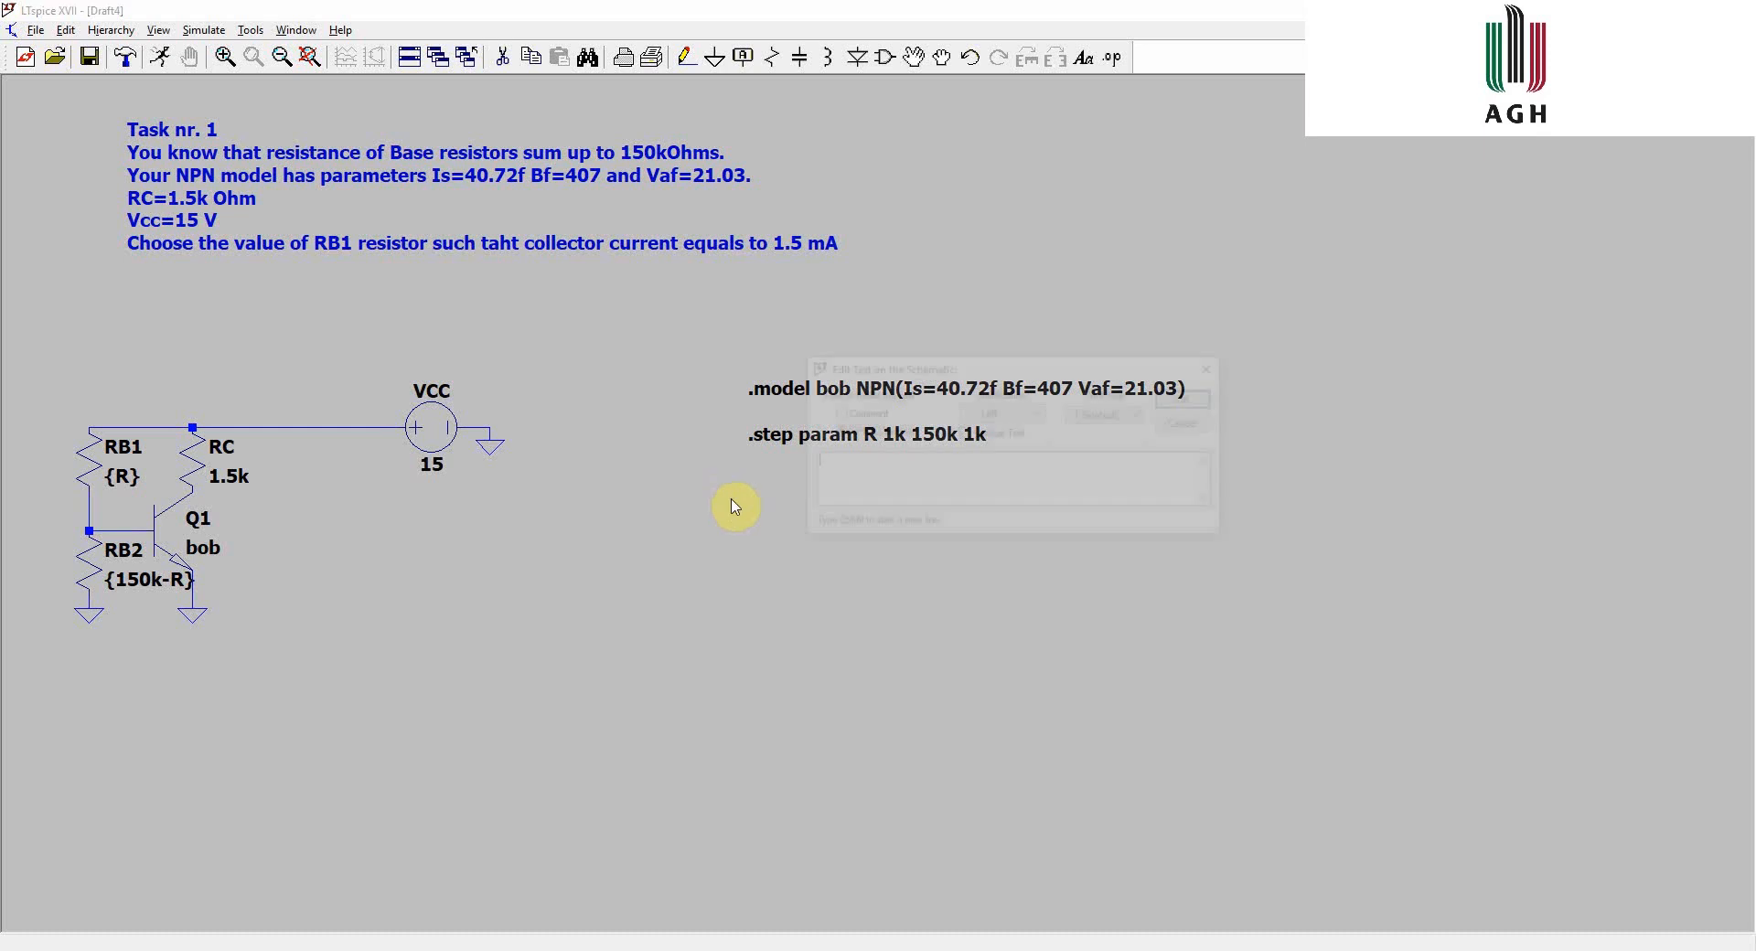
text(.op)
key(Return)
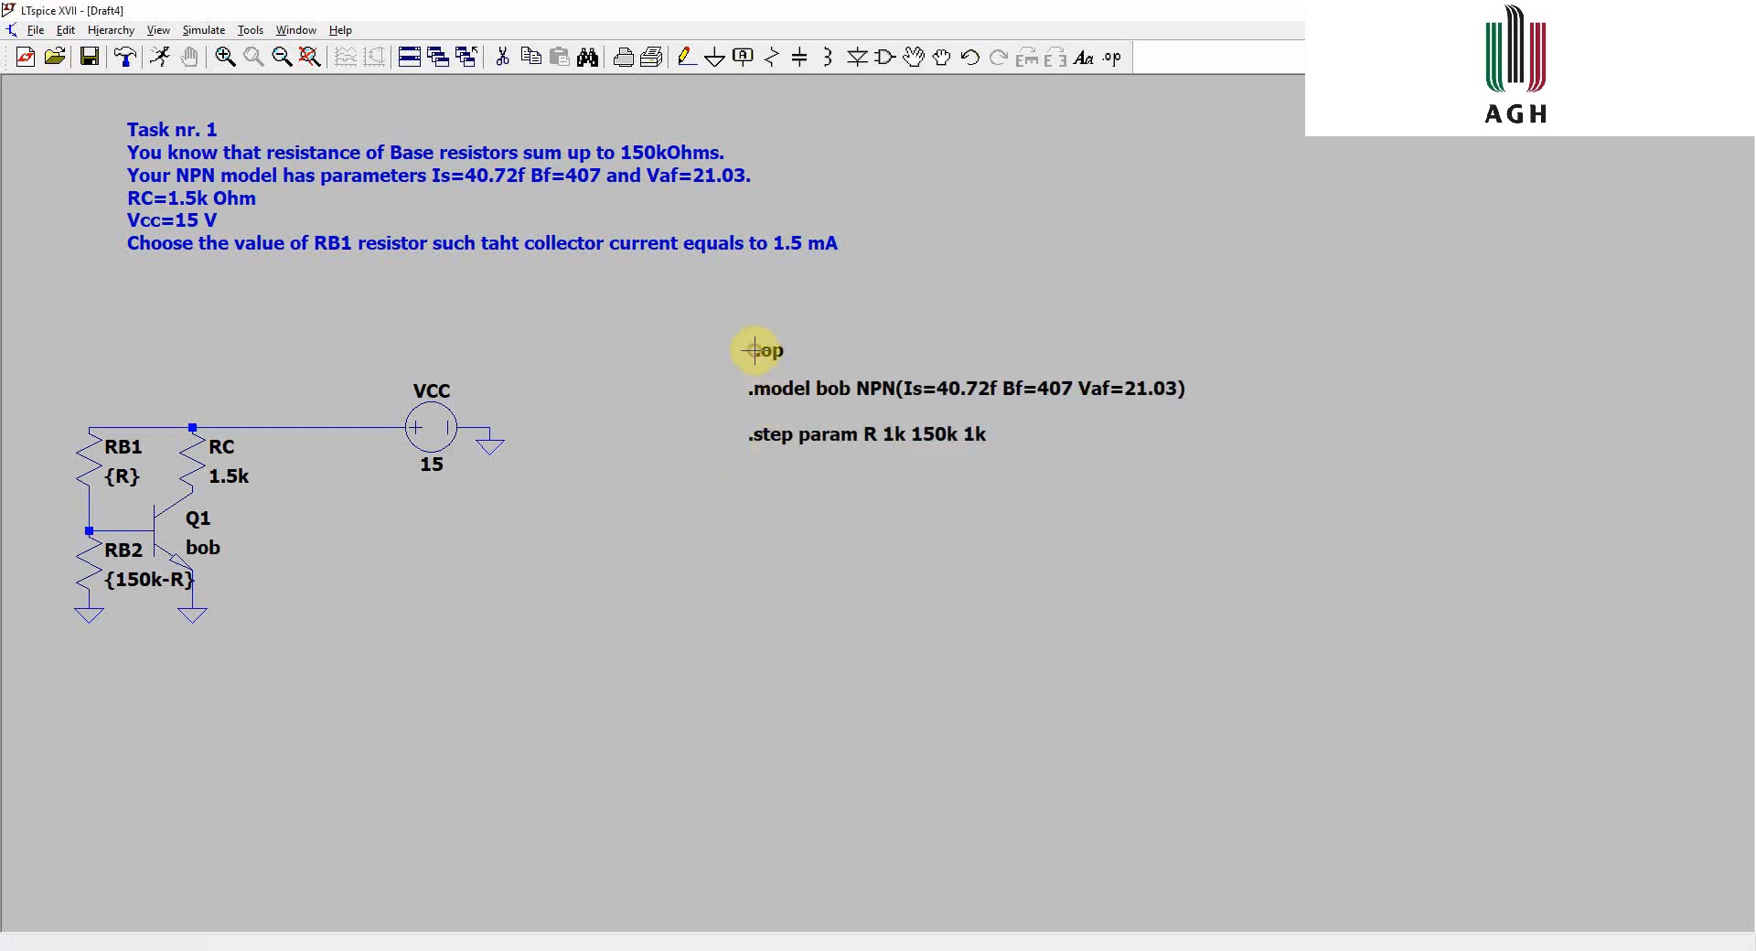
click(766, 347)
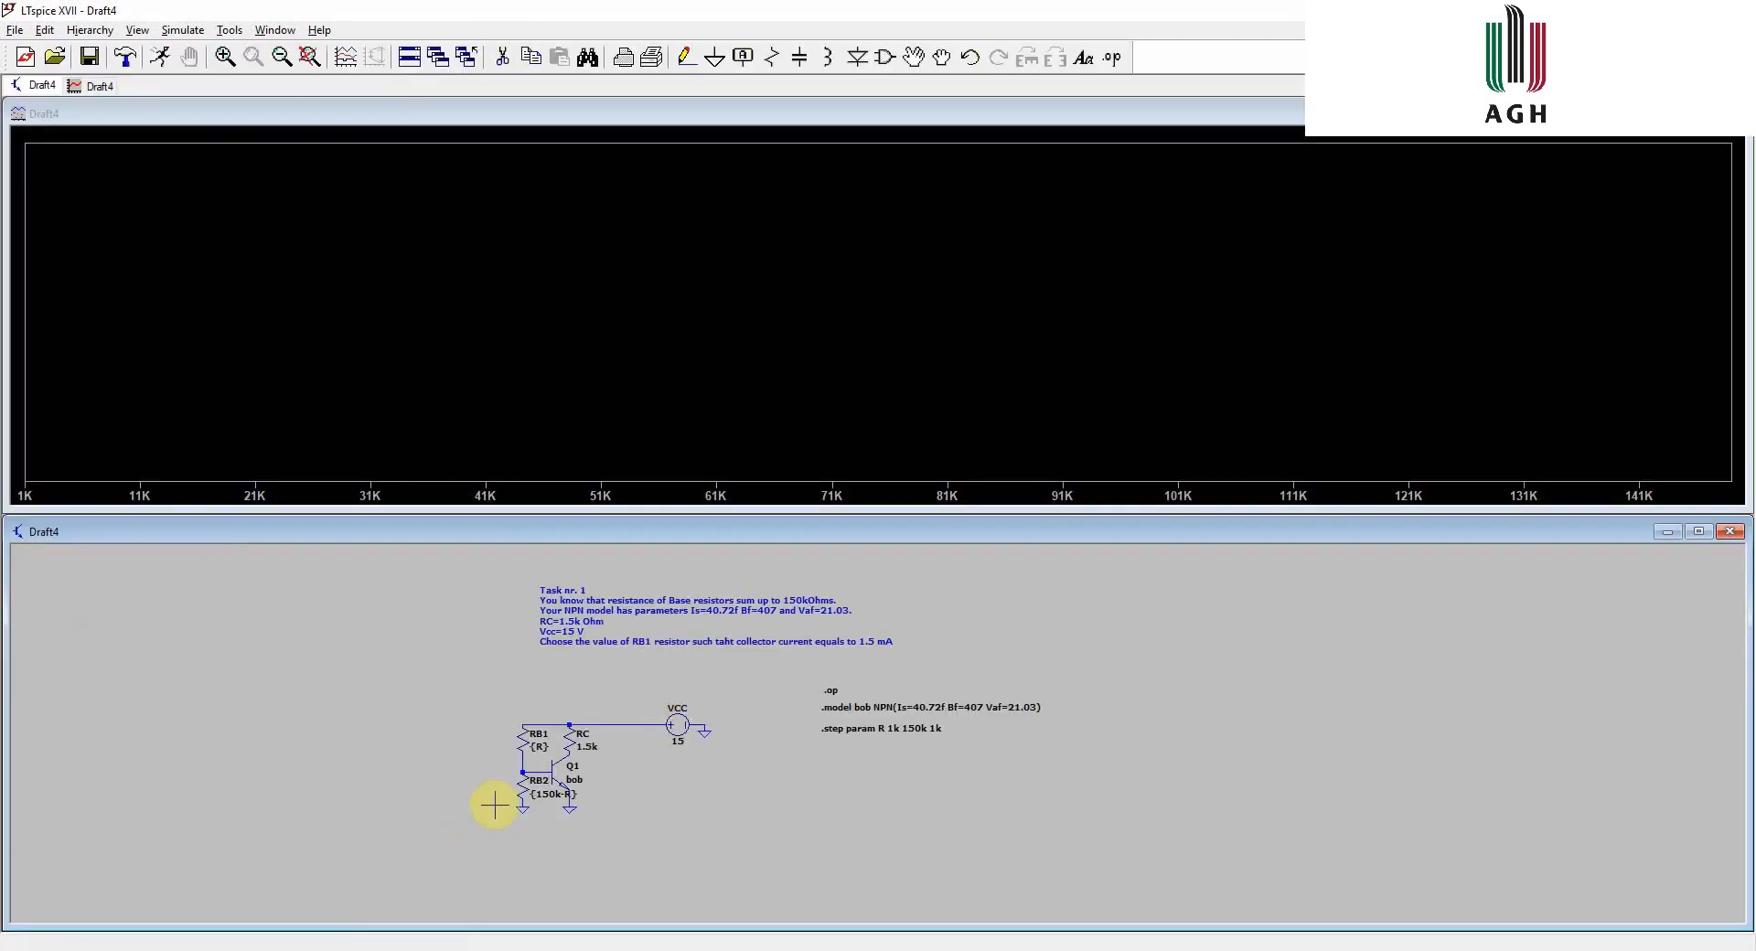
- Plot the current through resistor RC from the simulation results
scroll(572, 759, up, 2)
scroll(557, 748, up, 2)
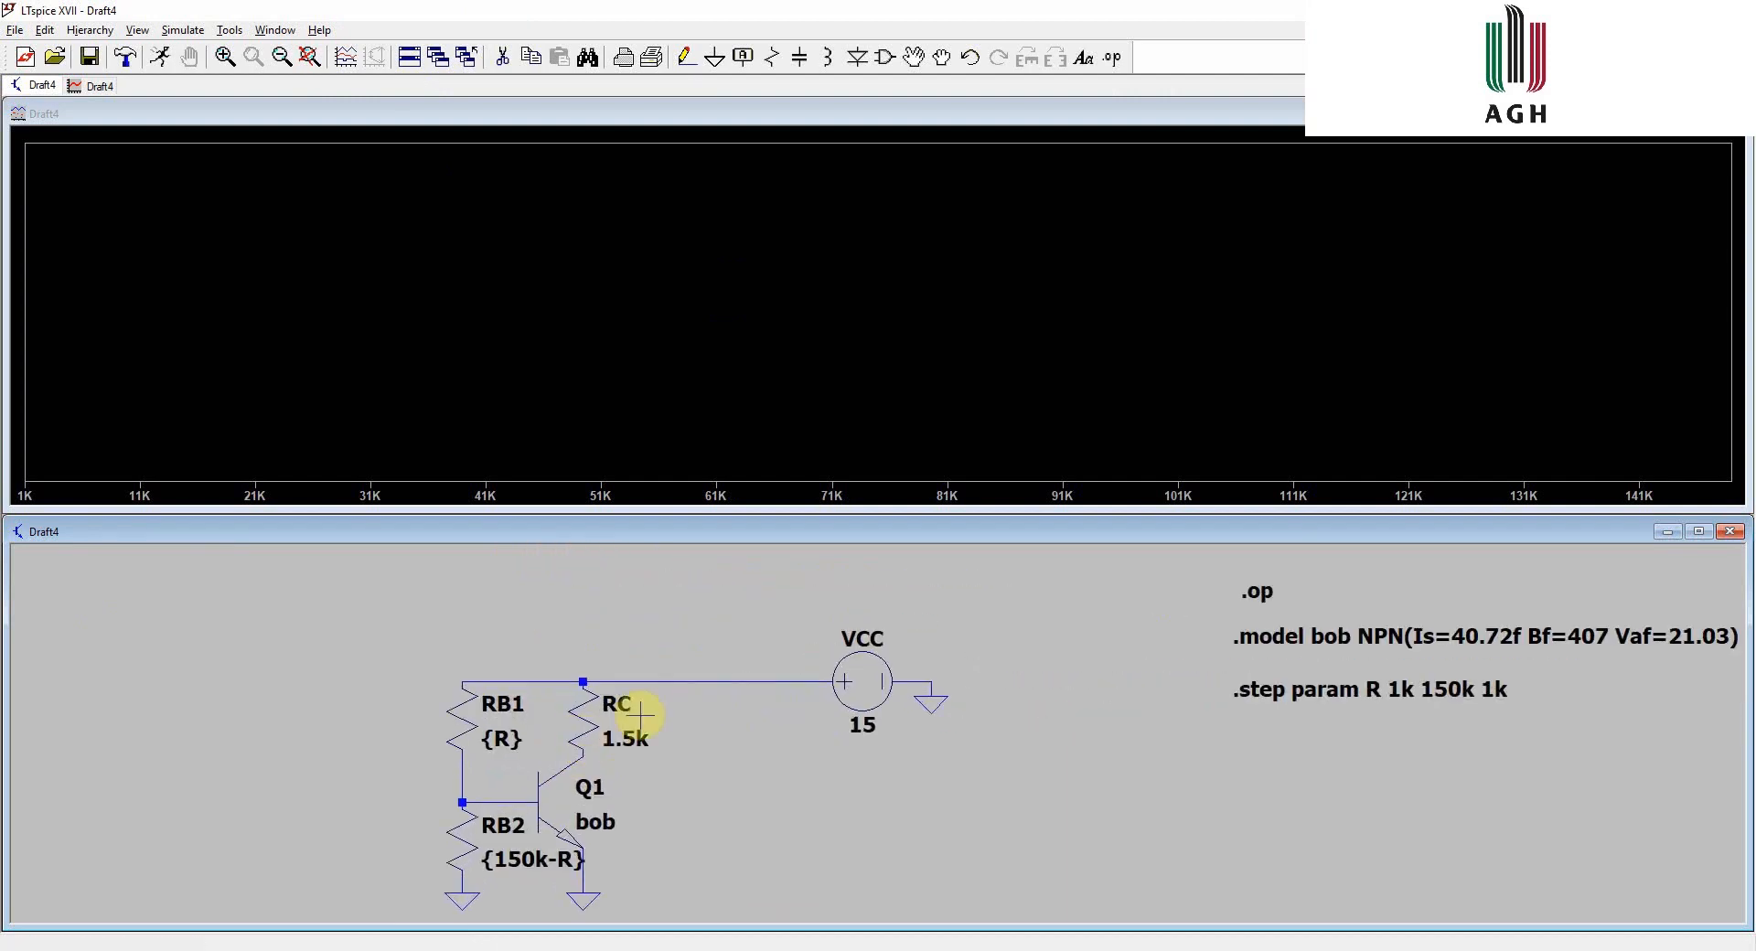
click(593, 717)
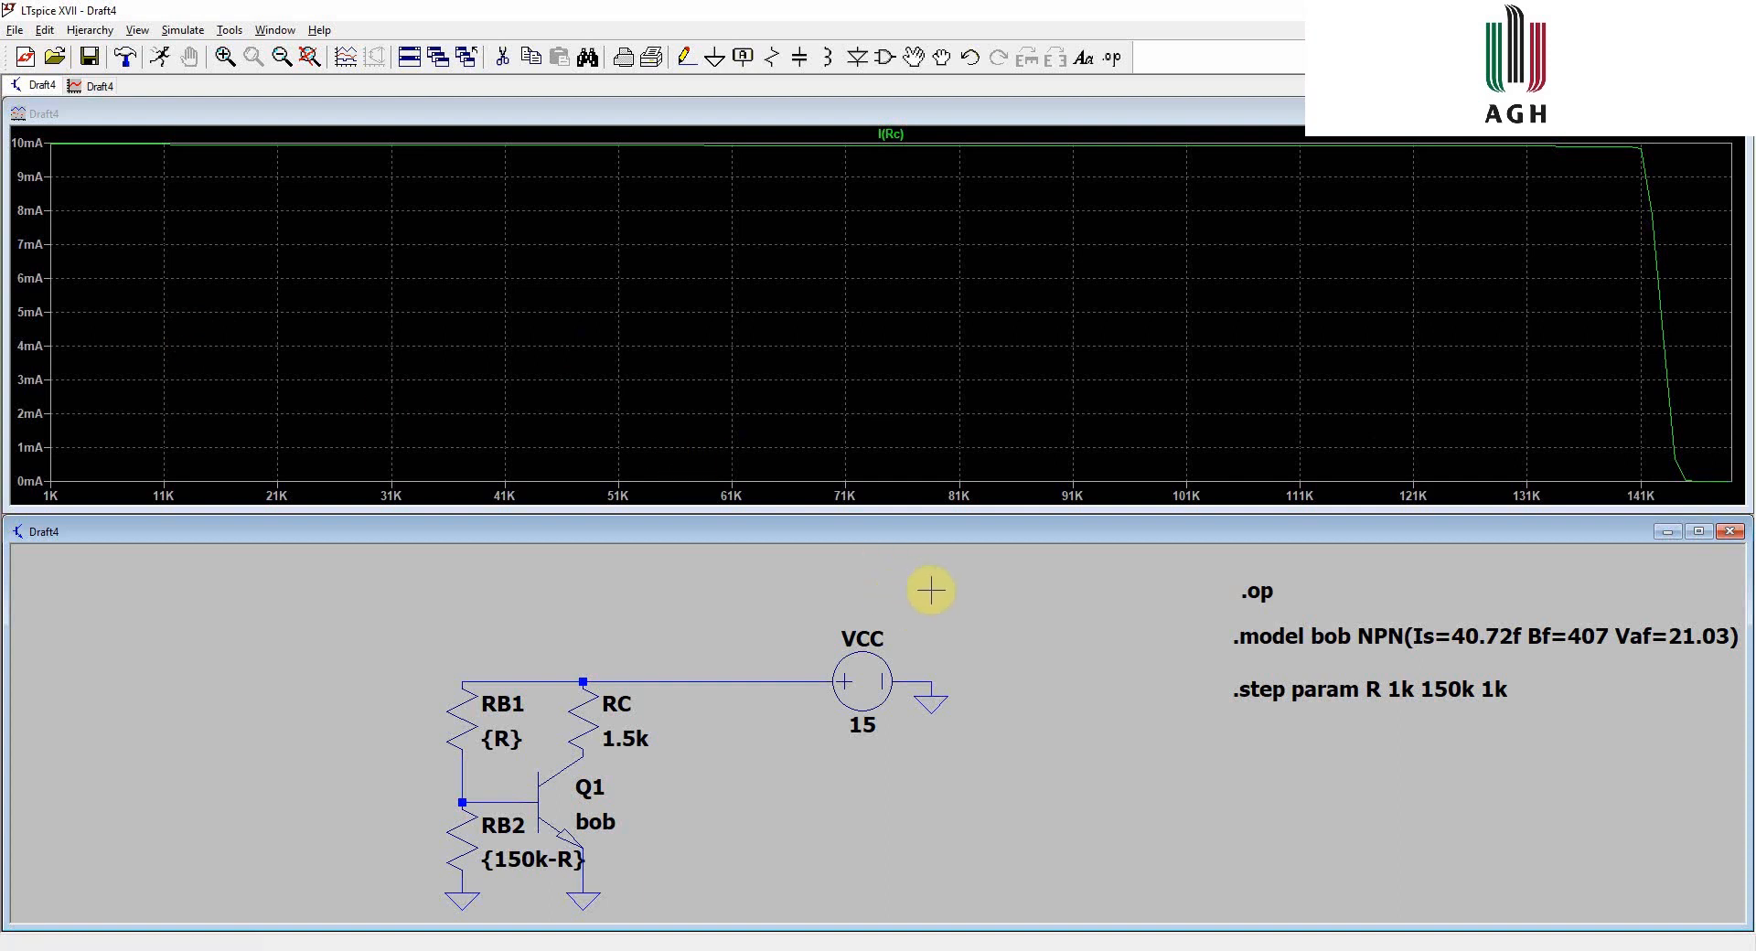
- Place a cursor on the I(Rc) trace and move it to where the collector current is 1.5 mA
scroll(960, 608, down, 1)
scroll(965, 611, down, 1)
drag(972, 616, 921, 703)
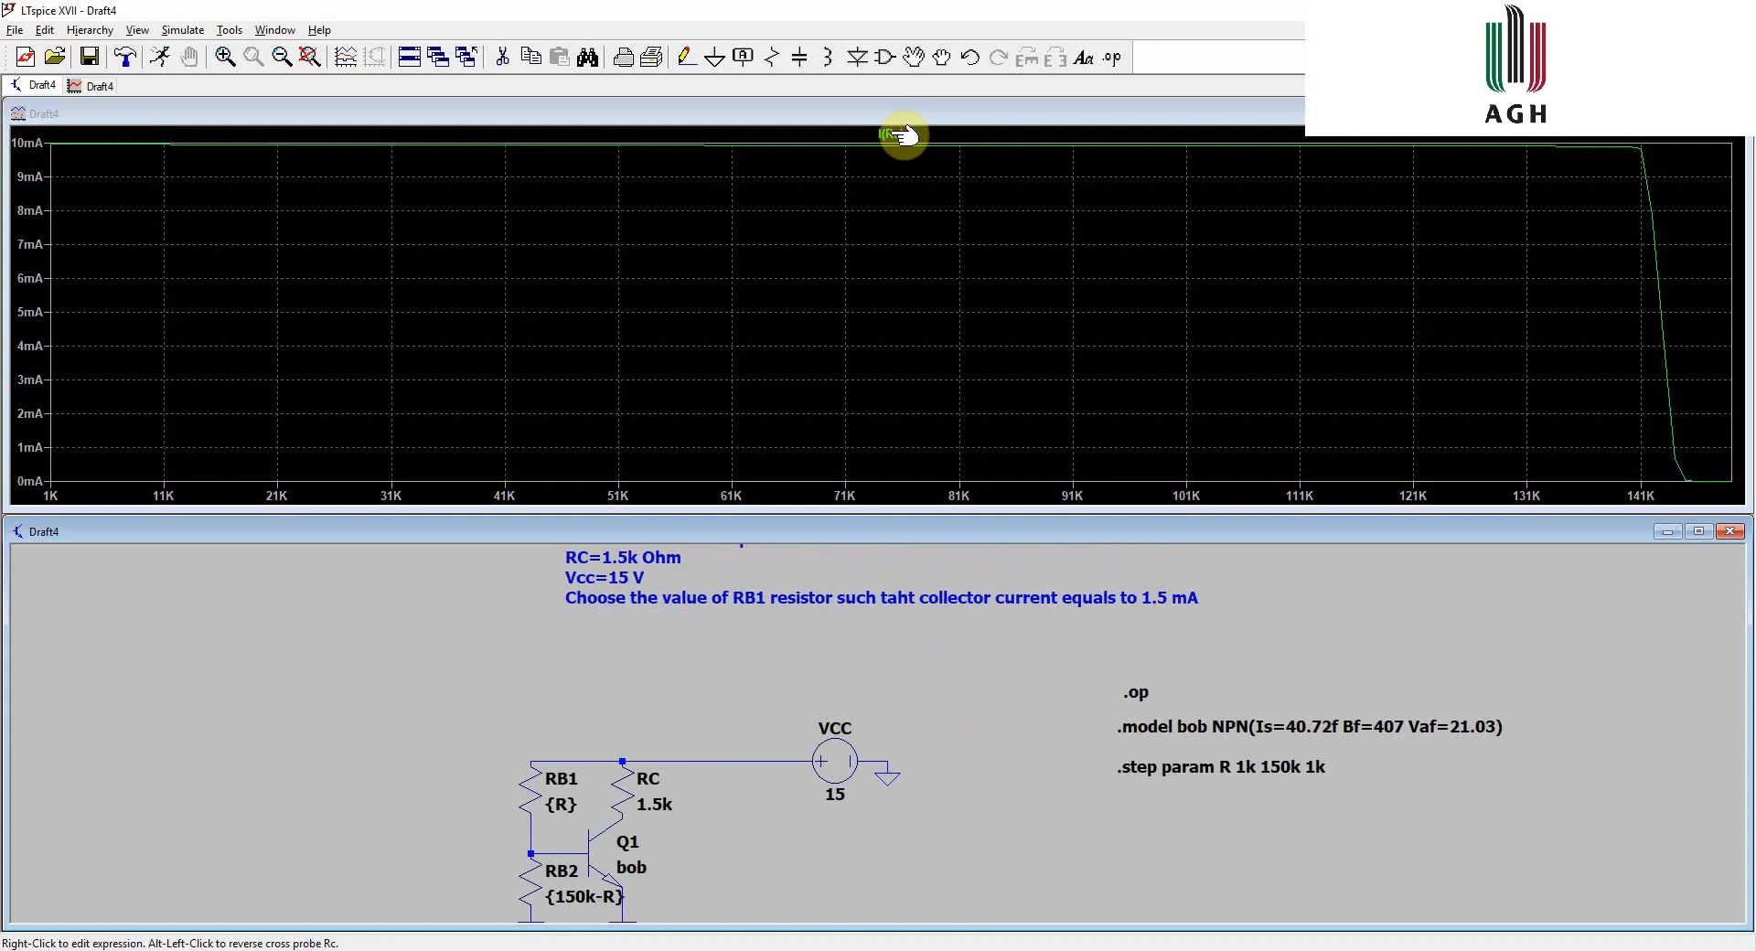
click(901, 135)
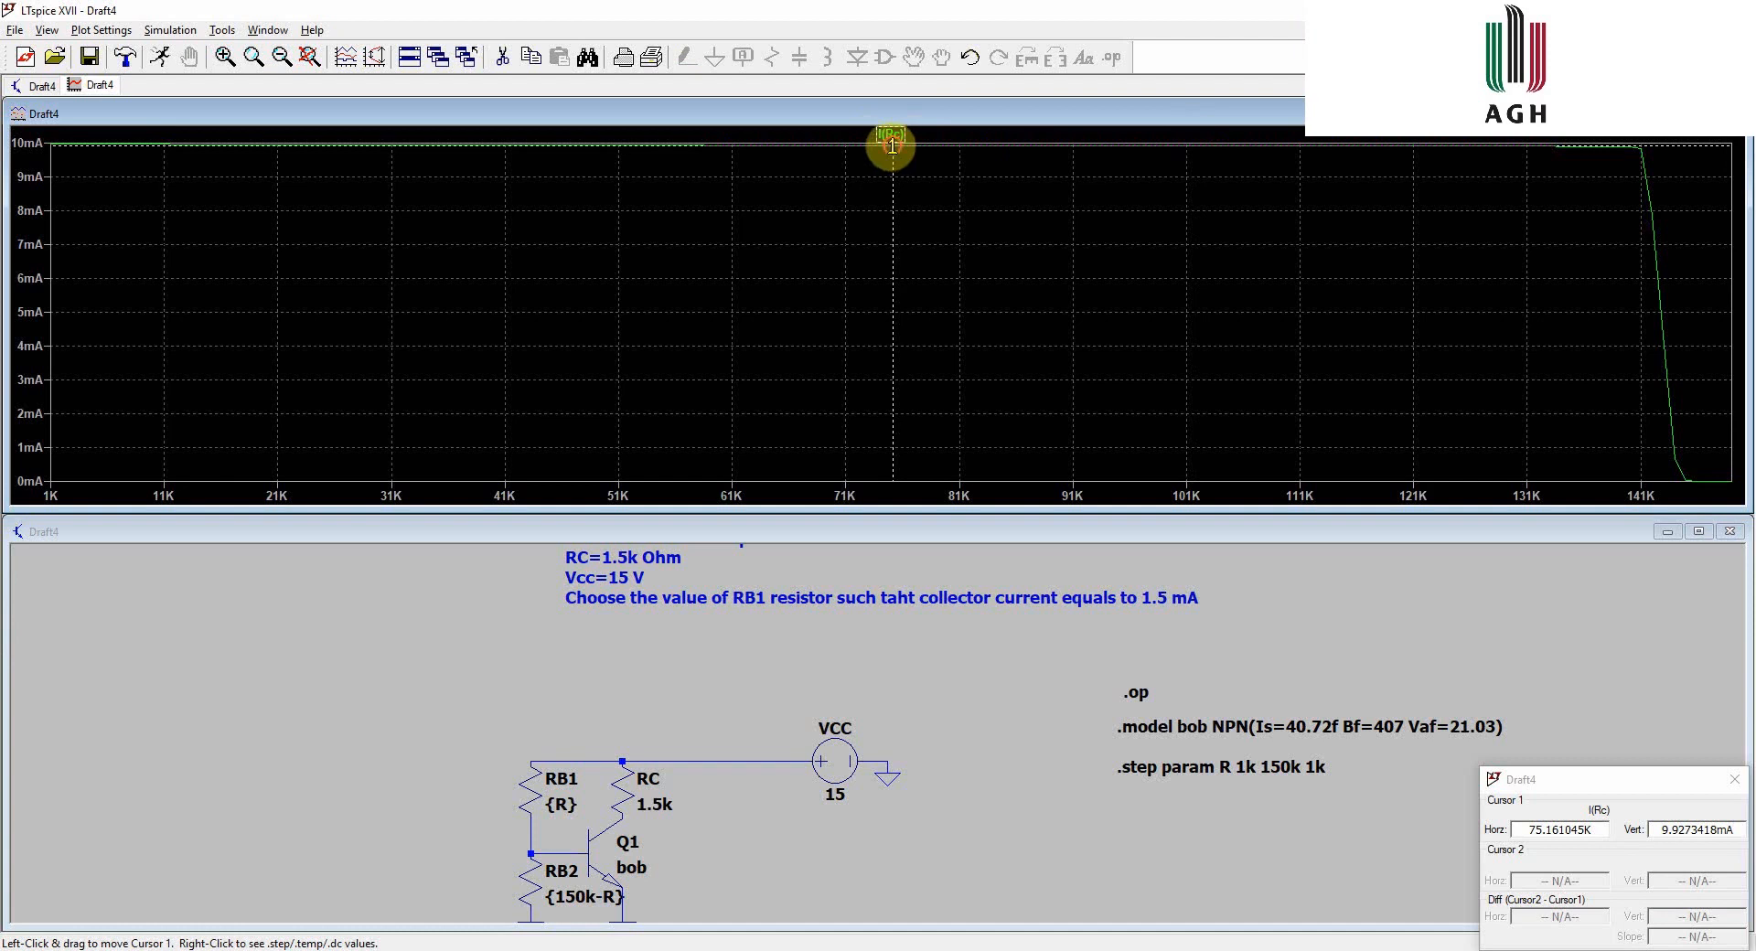
mouse_move(892, 143)
mouse_down()
mouse_move(1597, 147)
mouse_move(1643, 166)
mouse_move(1665, 232)
mouse_up()
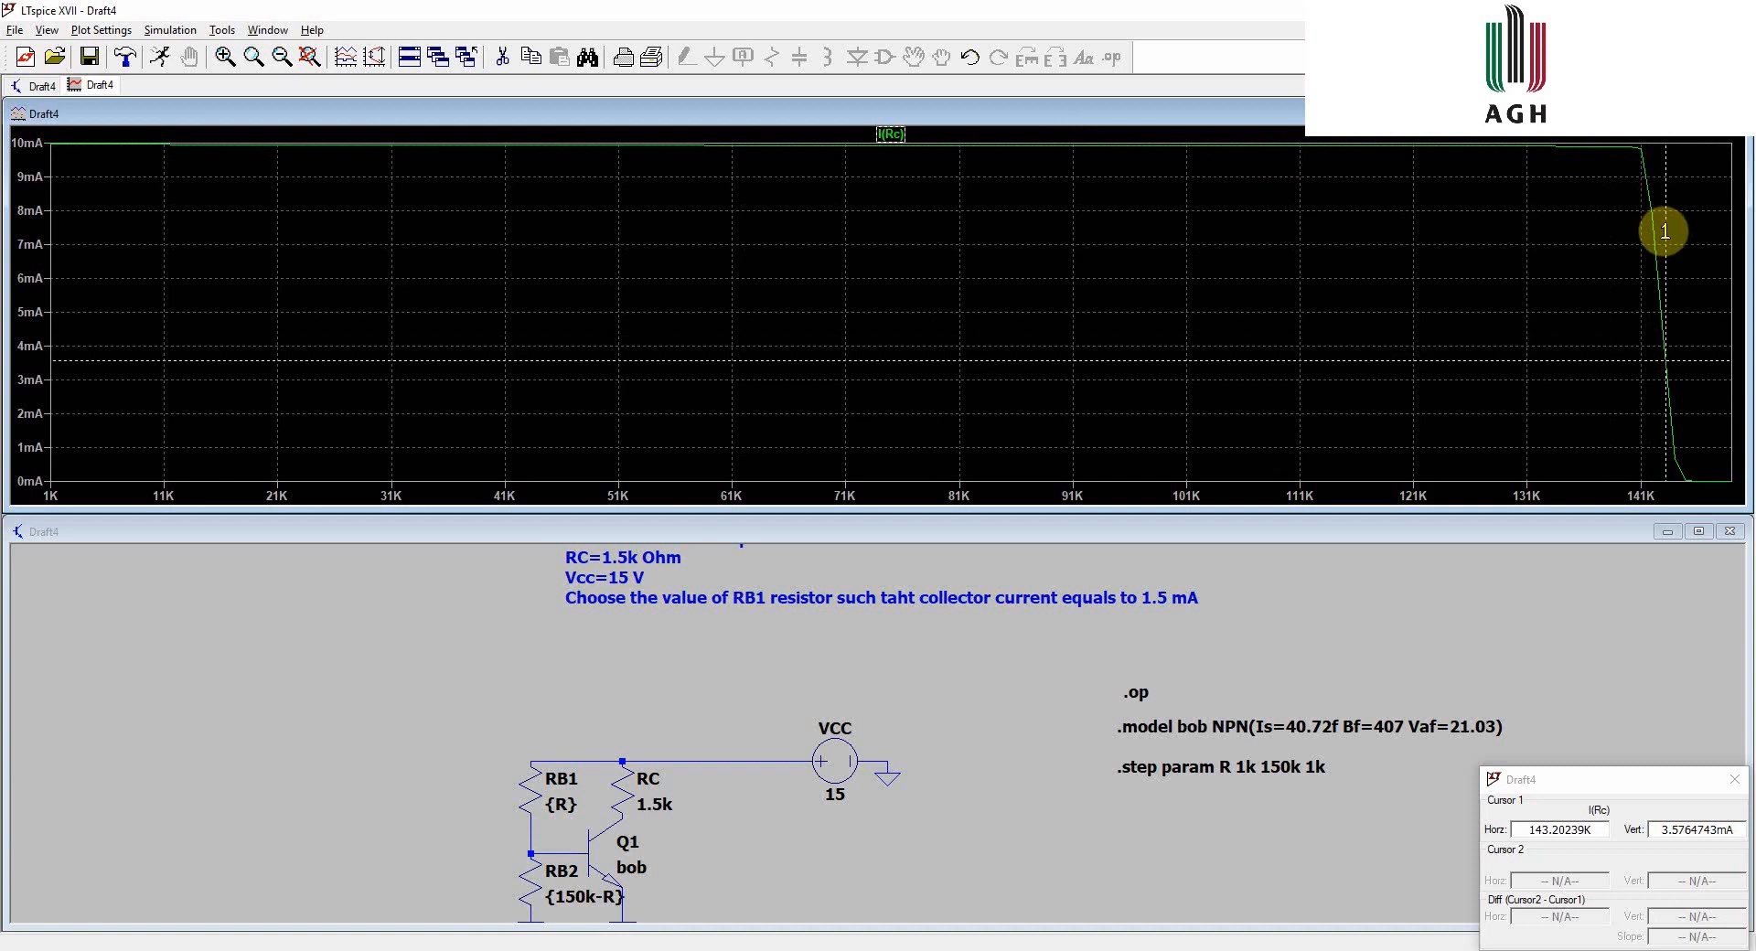
drag(1665, 231, 1662, 324)
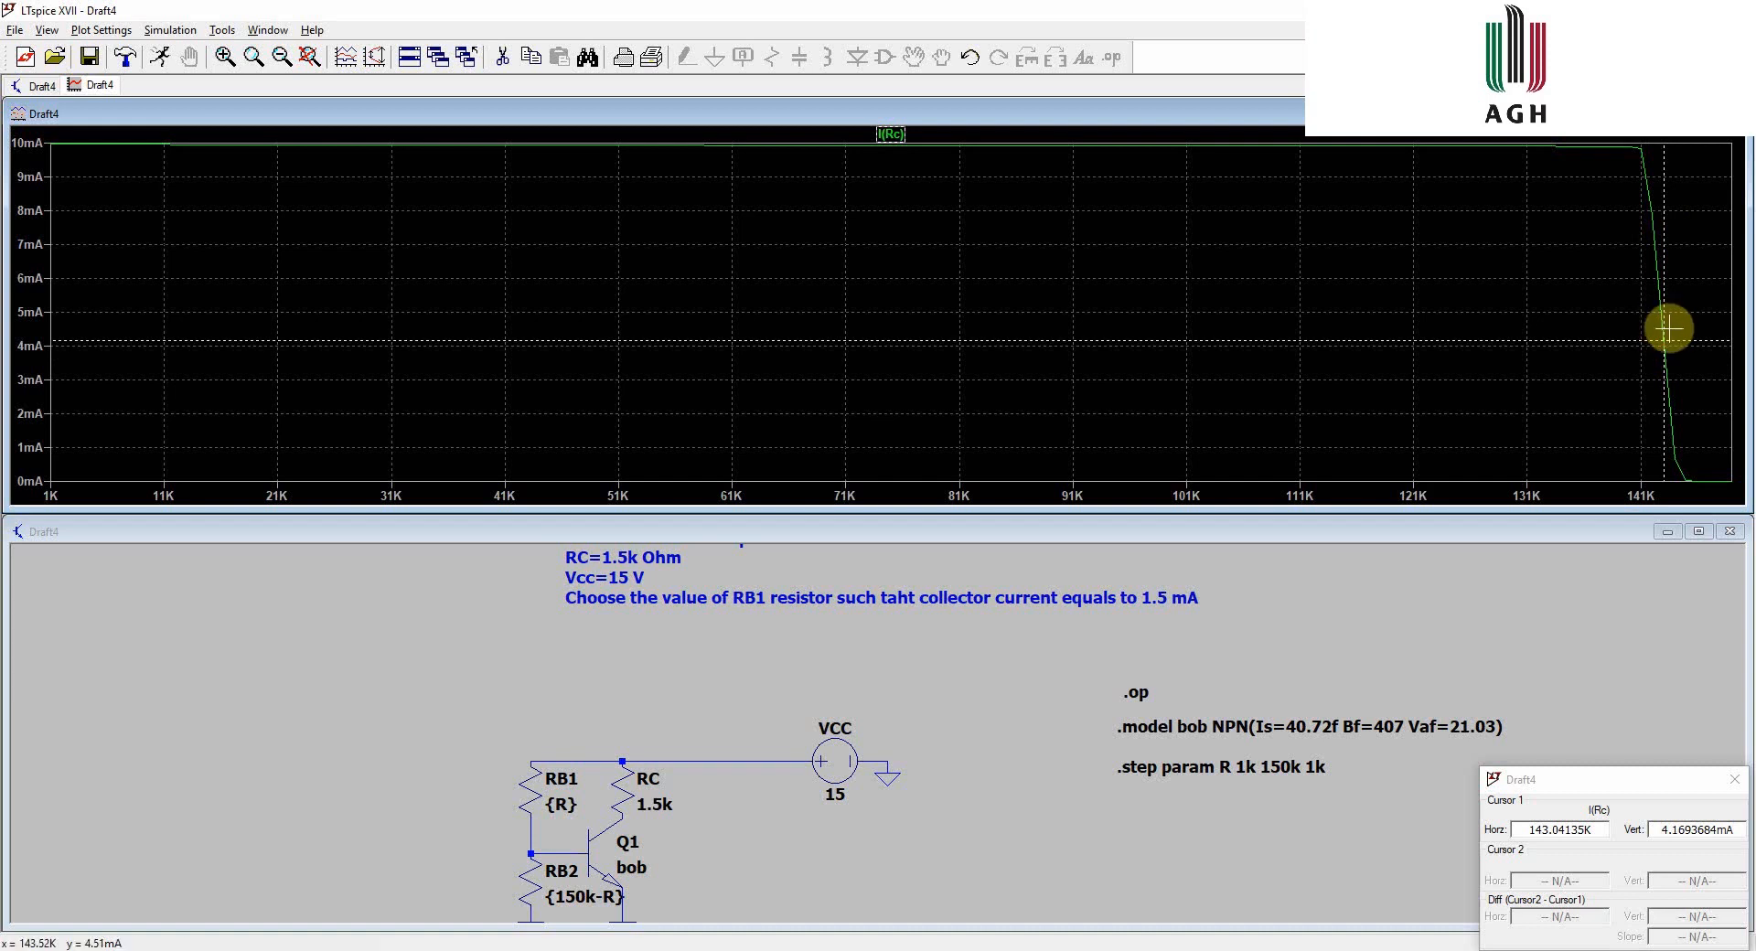
drag(1665, 326, 1671, 336)
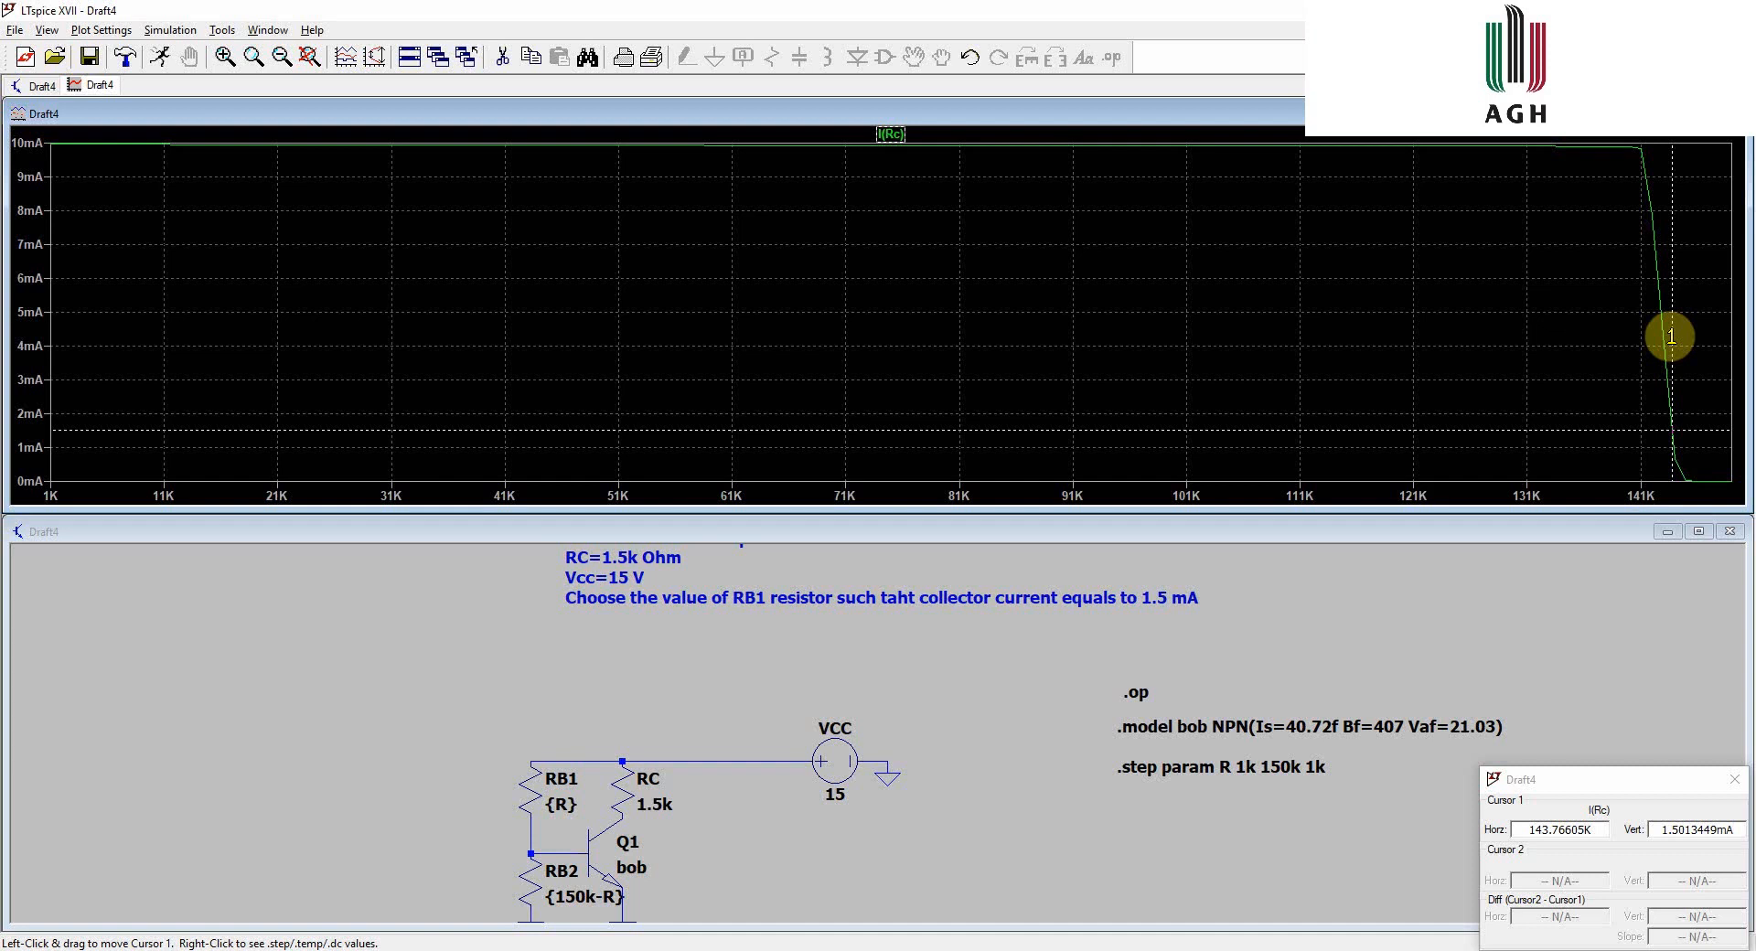
click(913, 550)
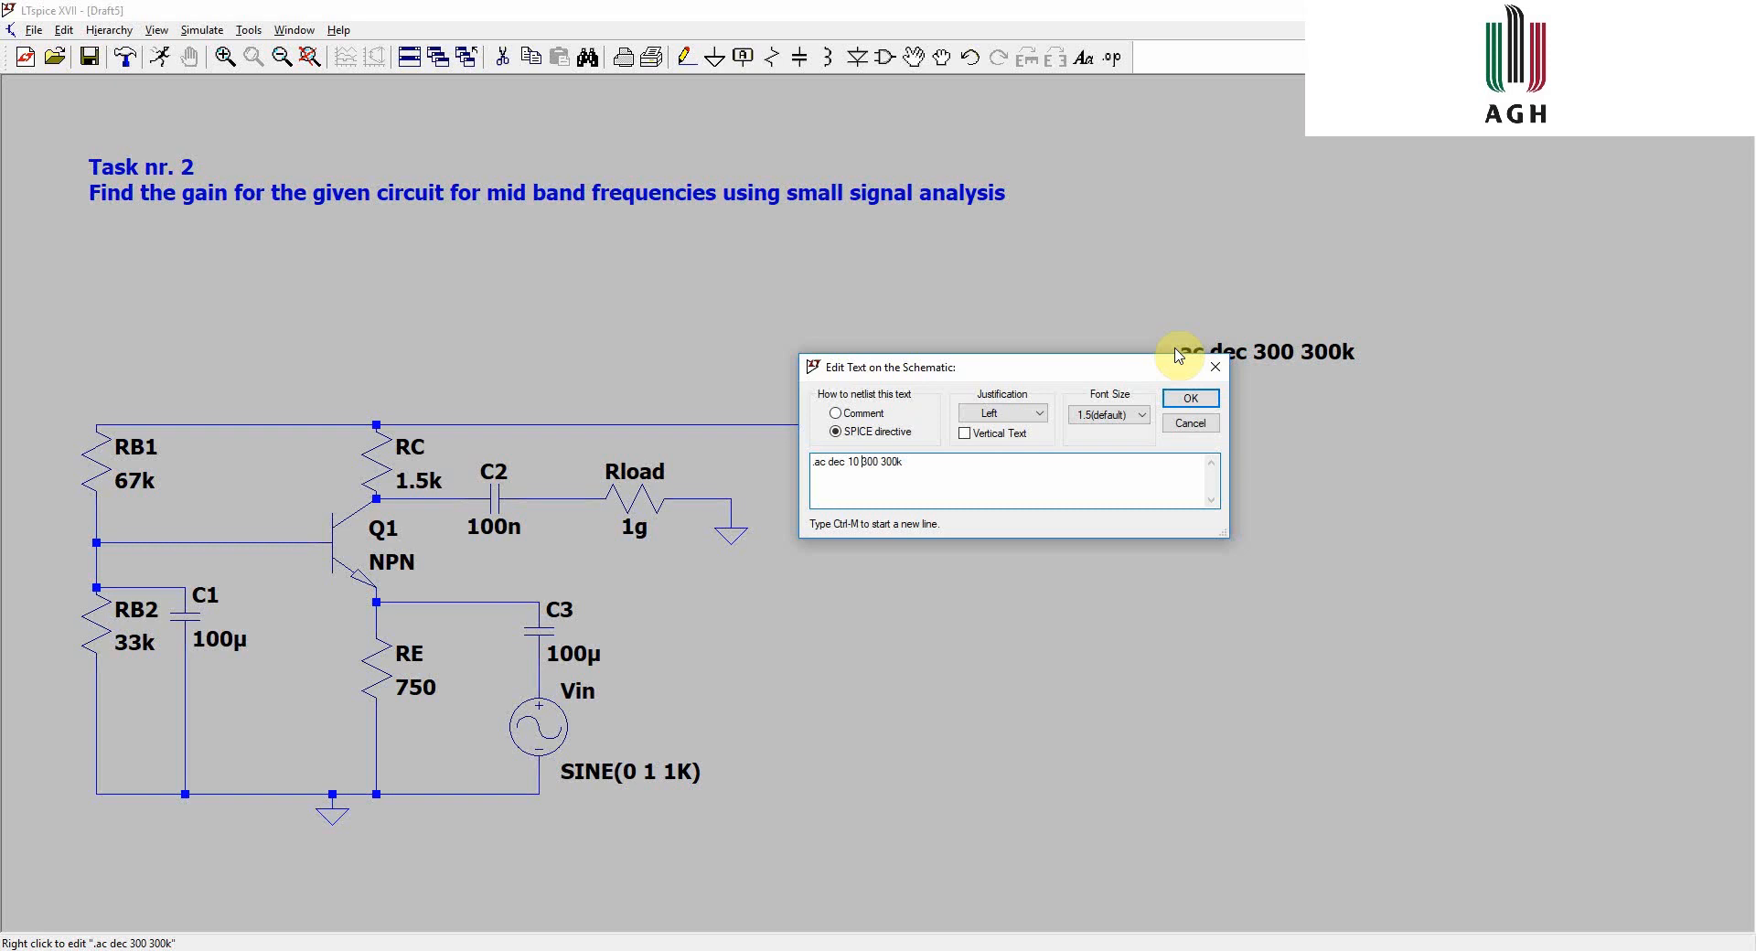
- Confirm the .ac dec 10 300 300k analysis directive on the schematic
key(Return)
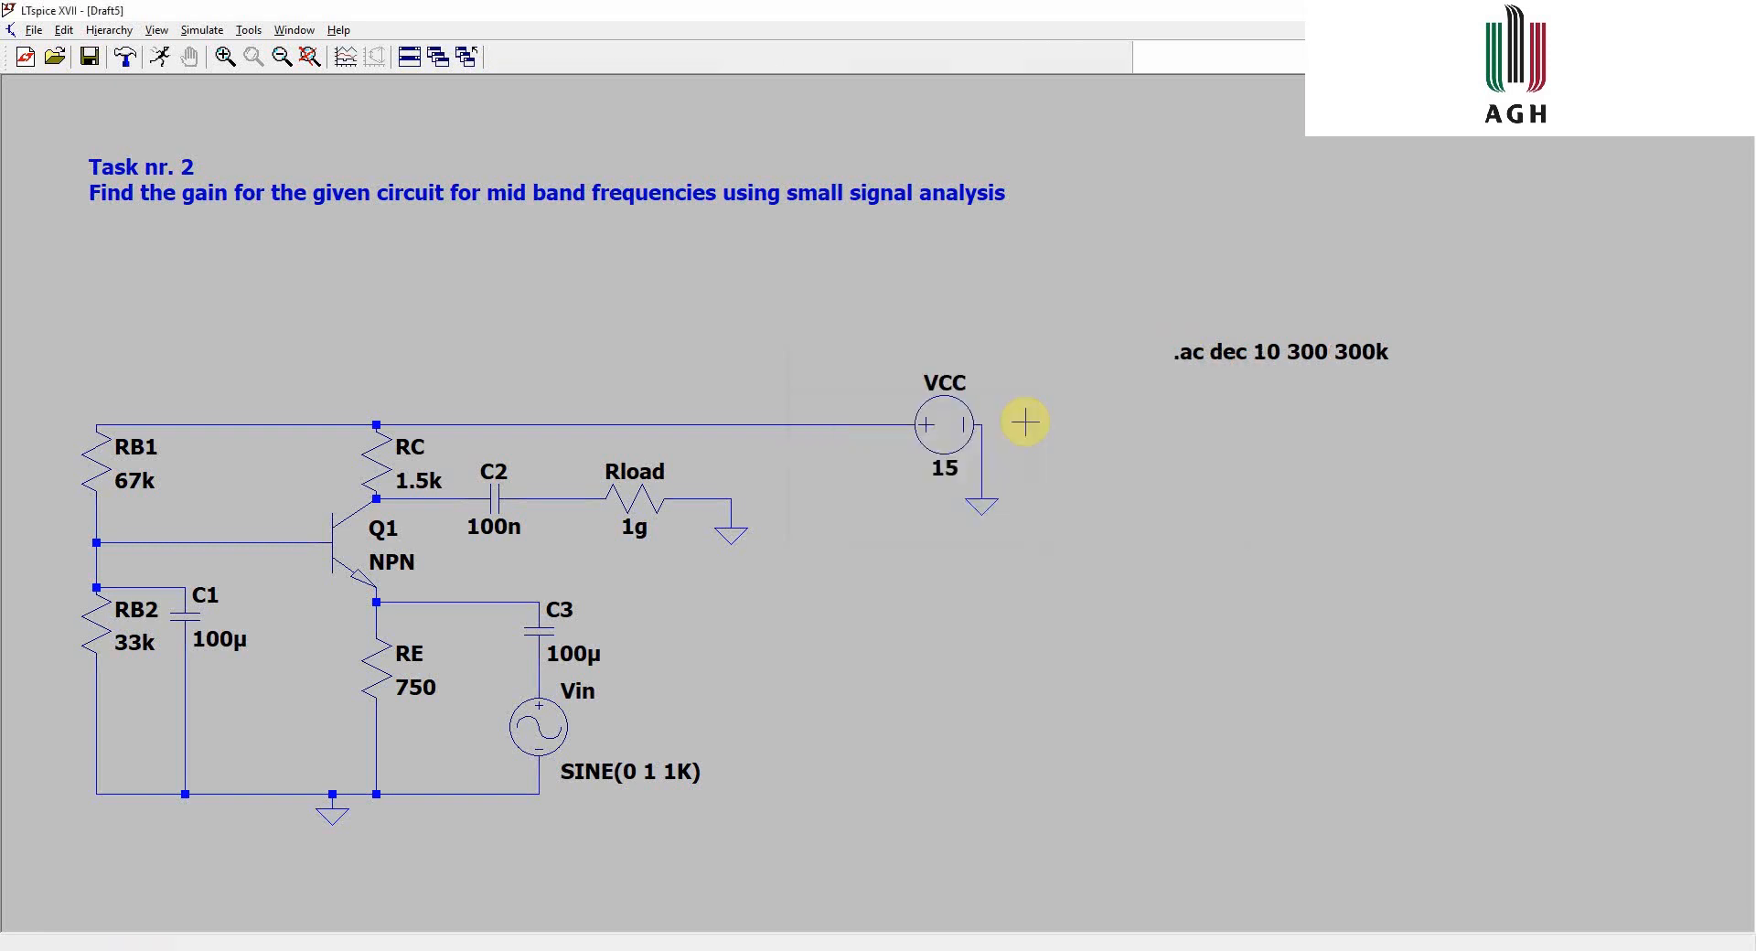
- Set the Vin source's small-signal AC amplitude to 1
right_click(538, 729)
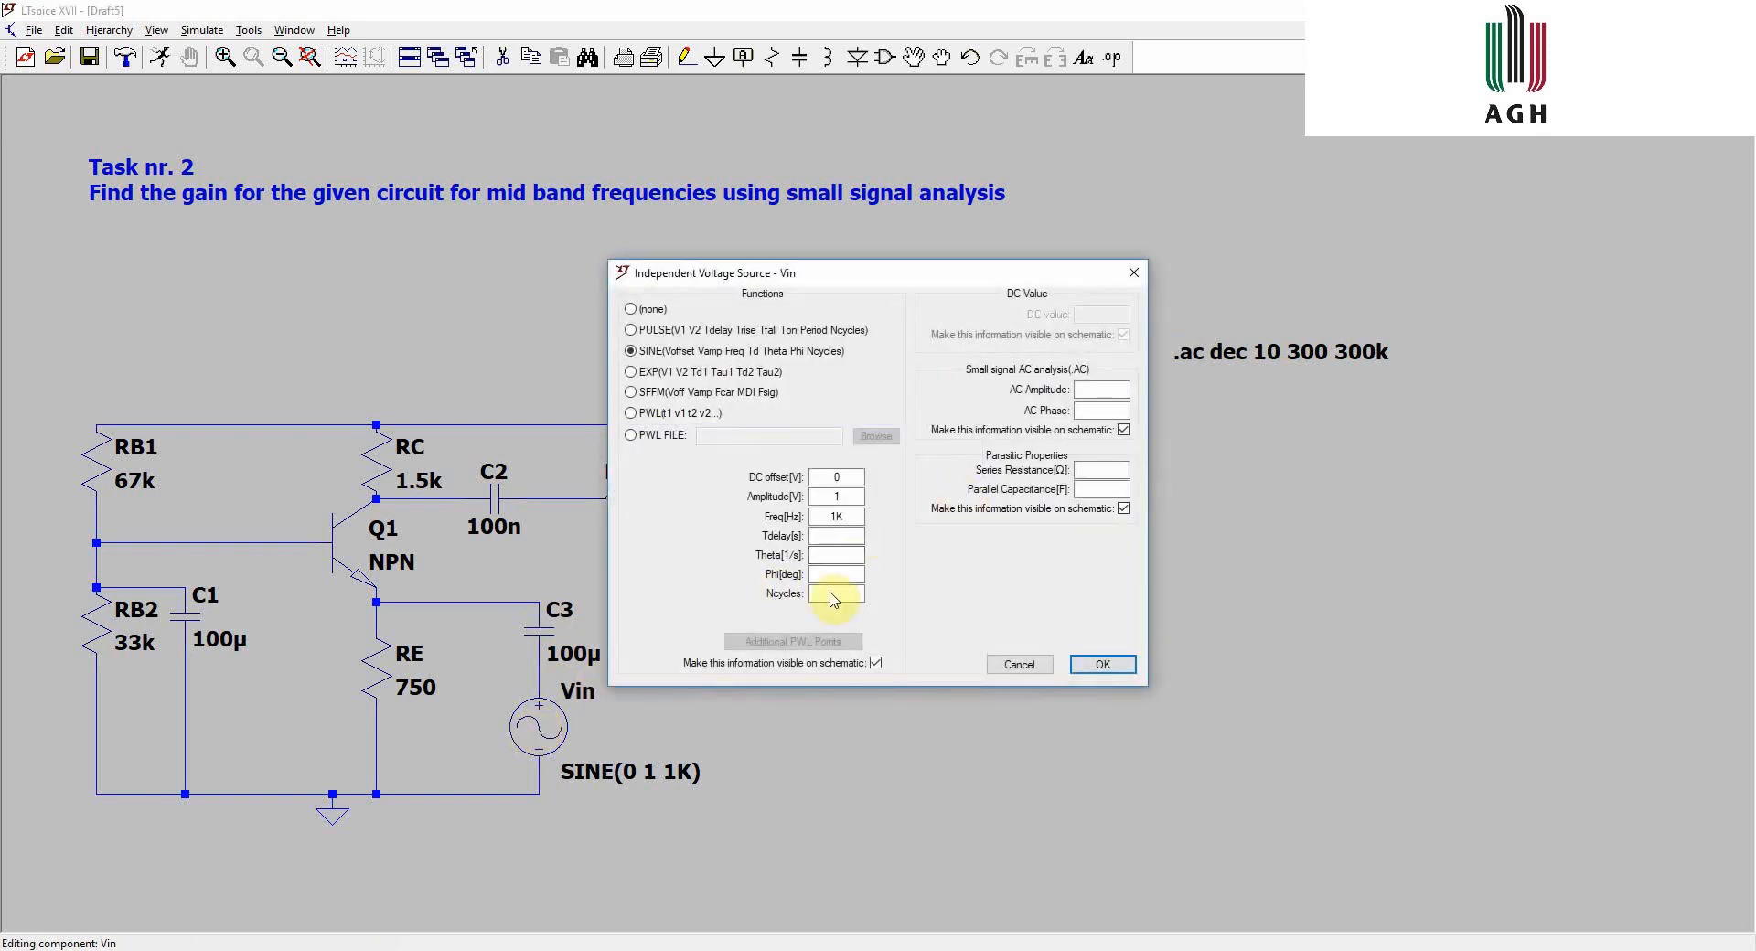
click(1090, 389)
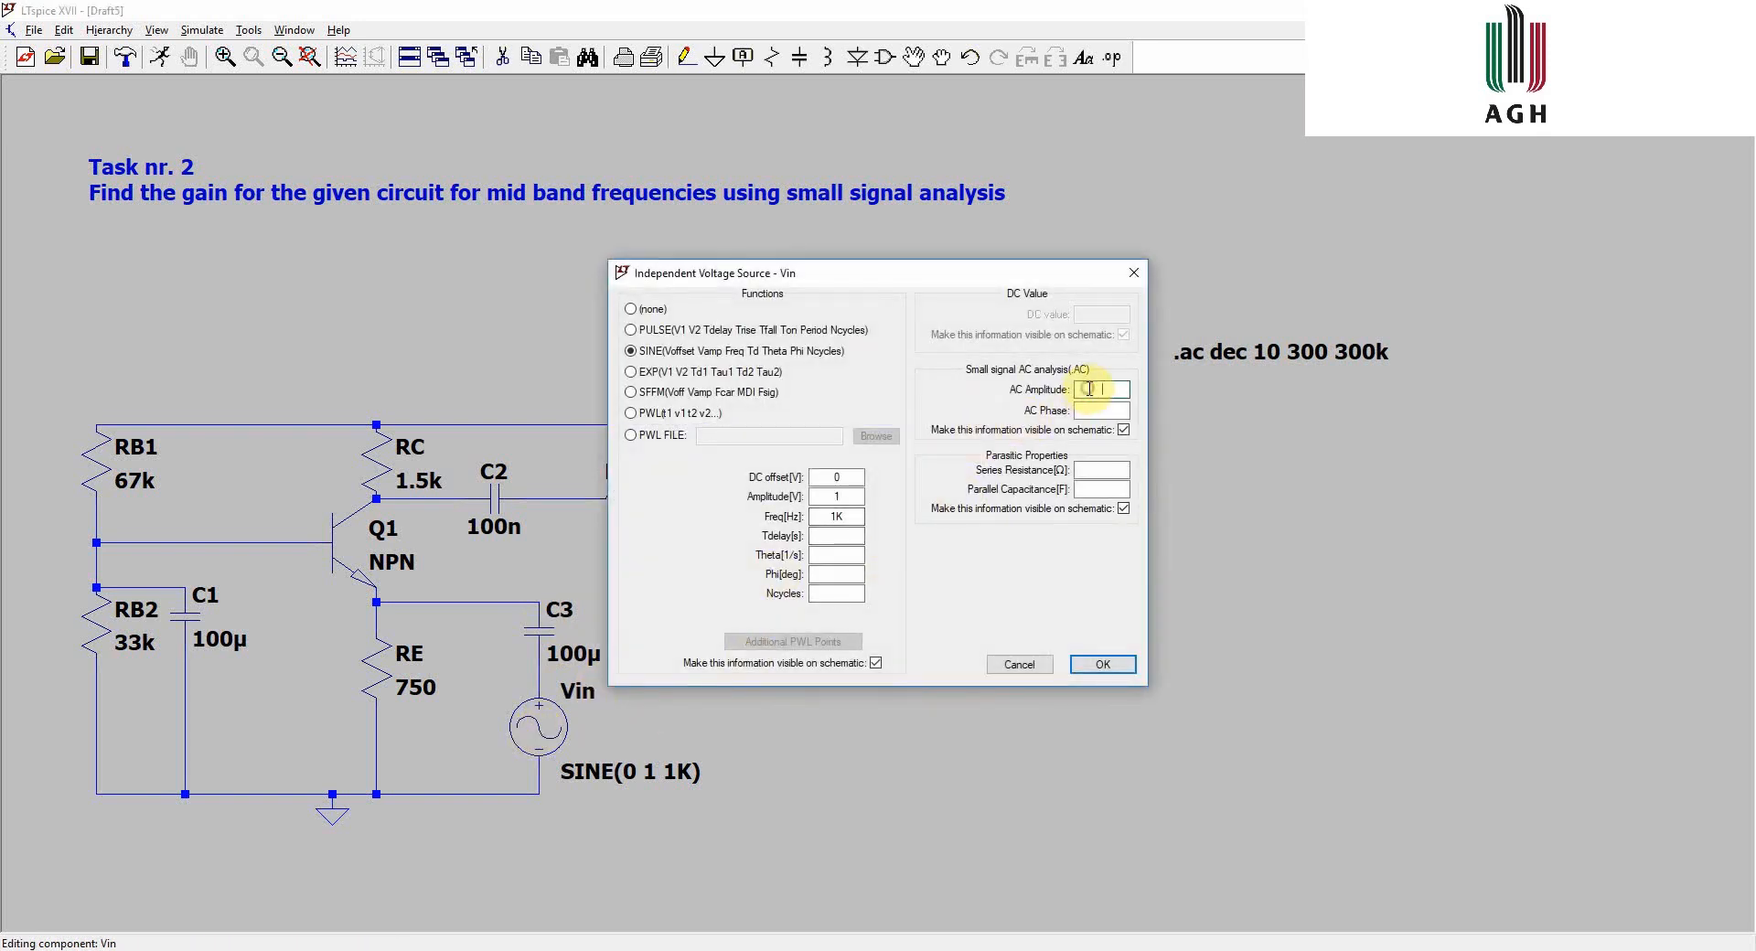
text(1)
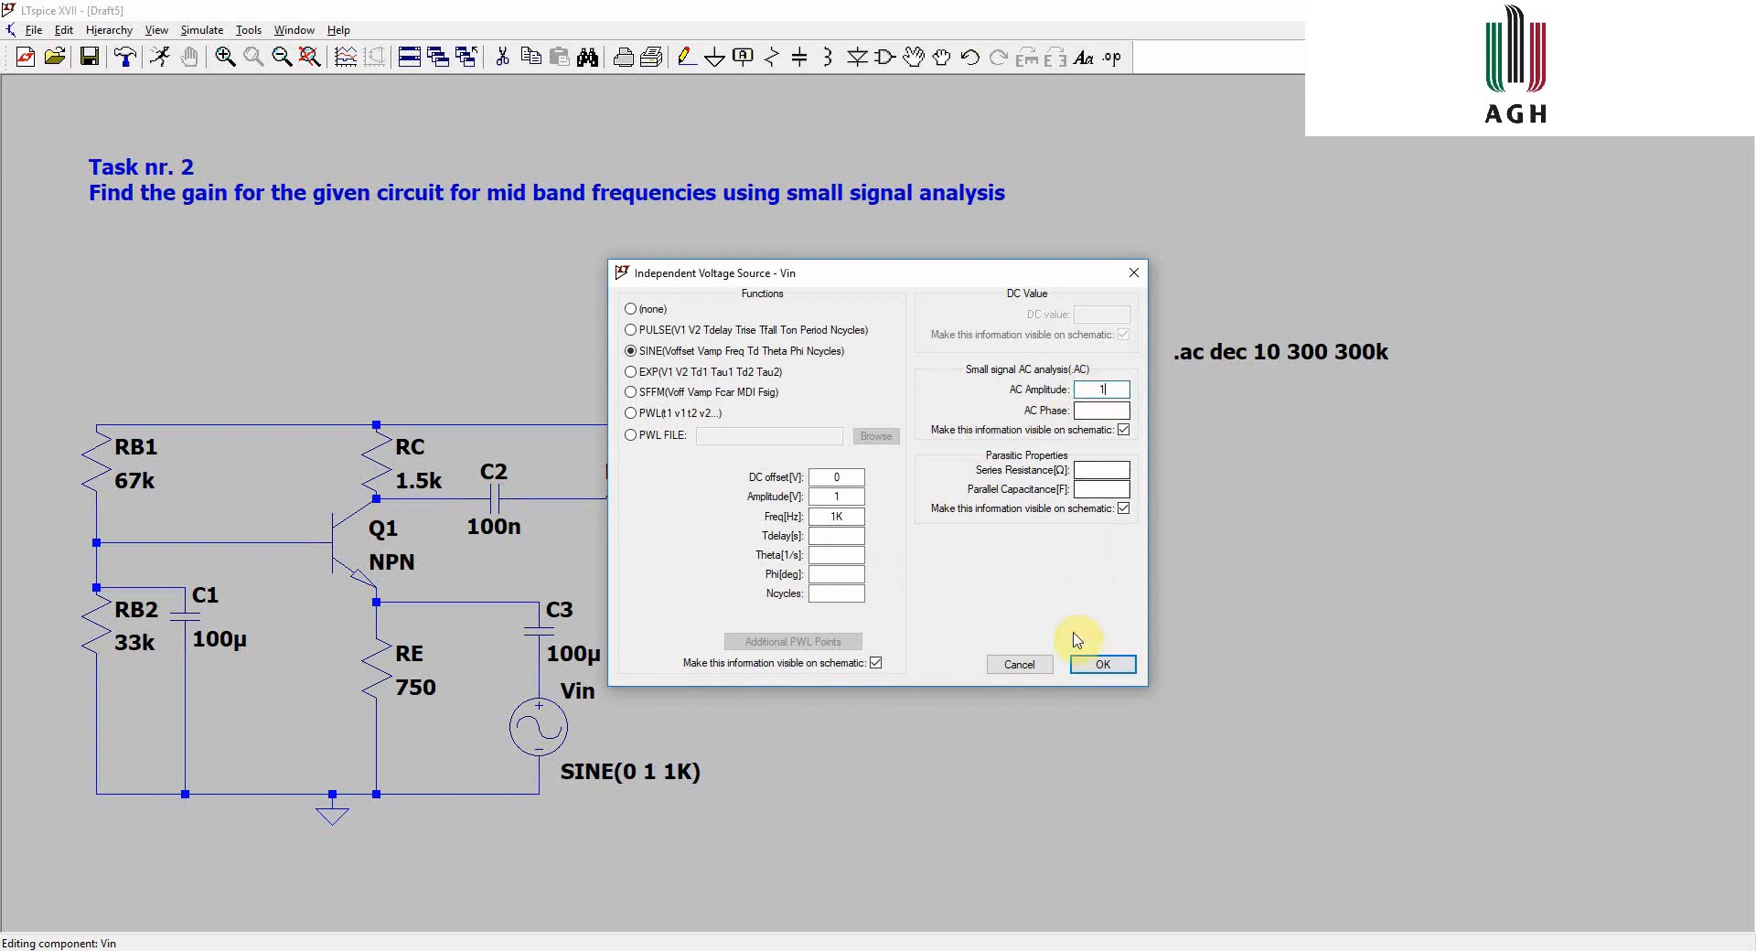
click(1102, 665)
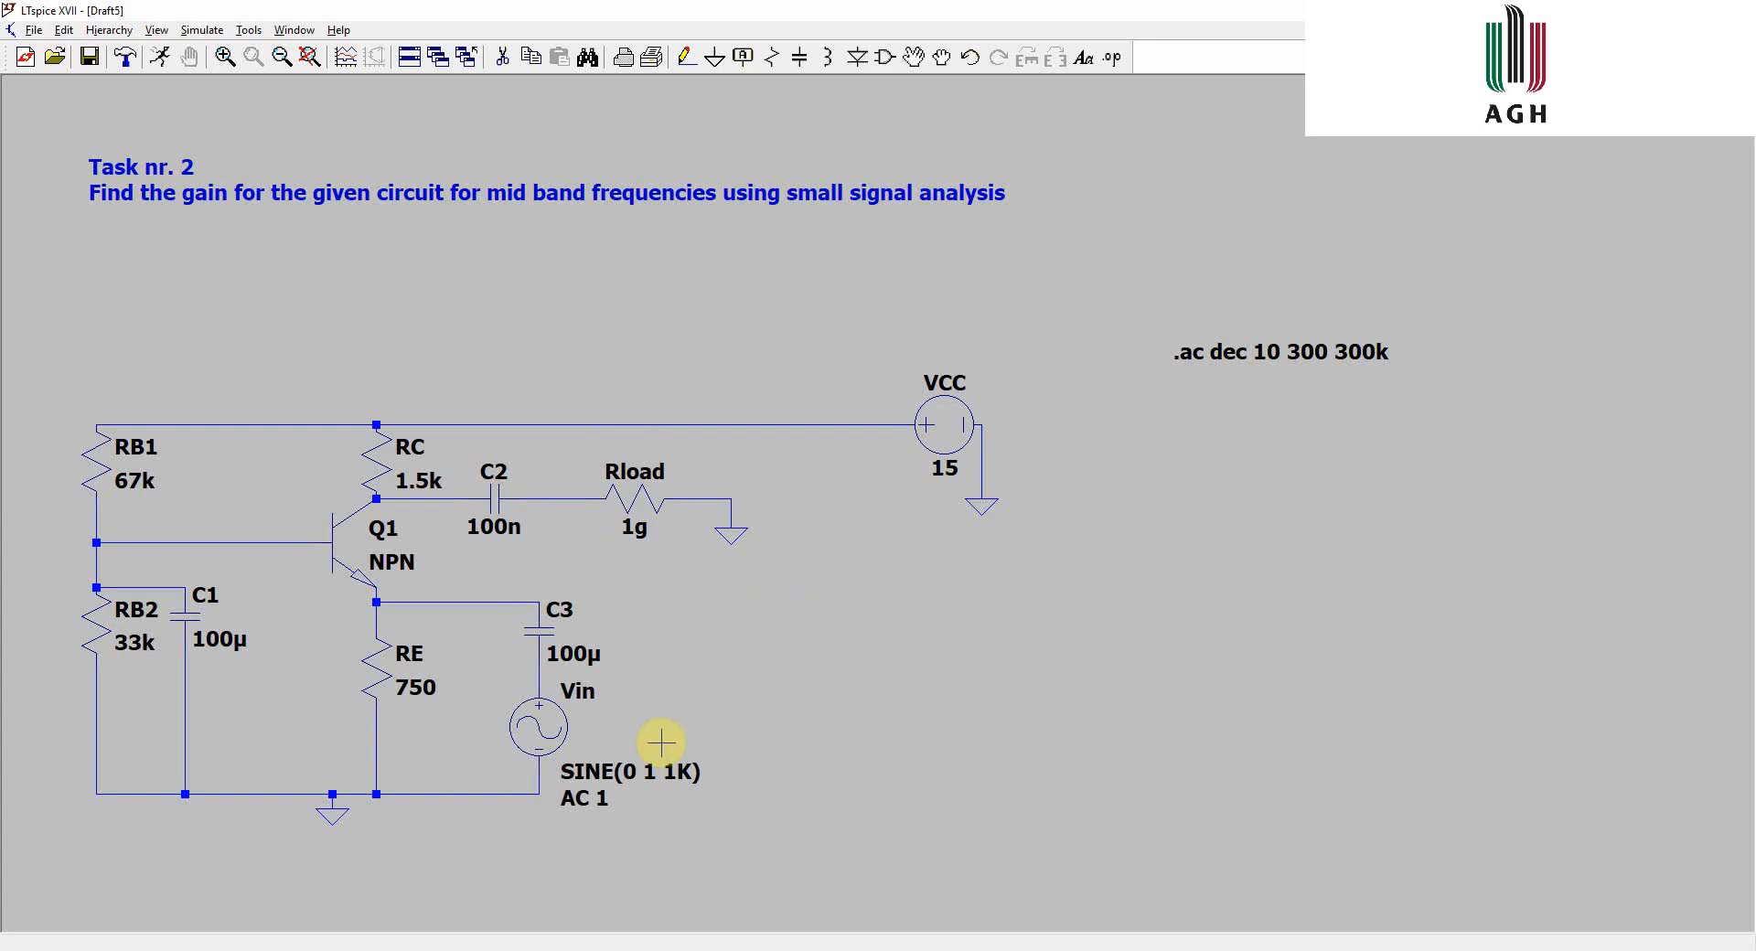
- Label the net between C3 and Vin as in, rotating the label vertically
right_click(541, 675)
click(595, 718)
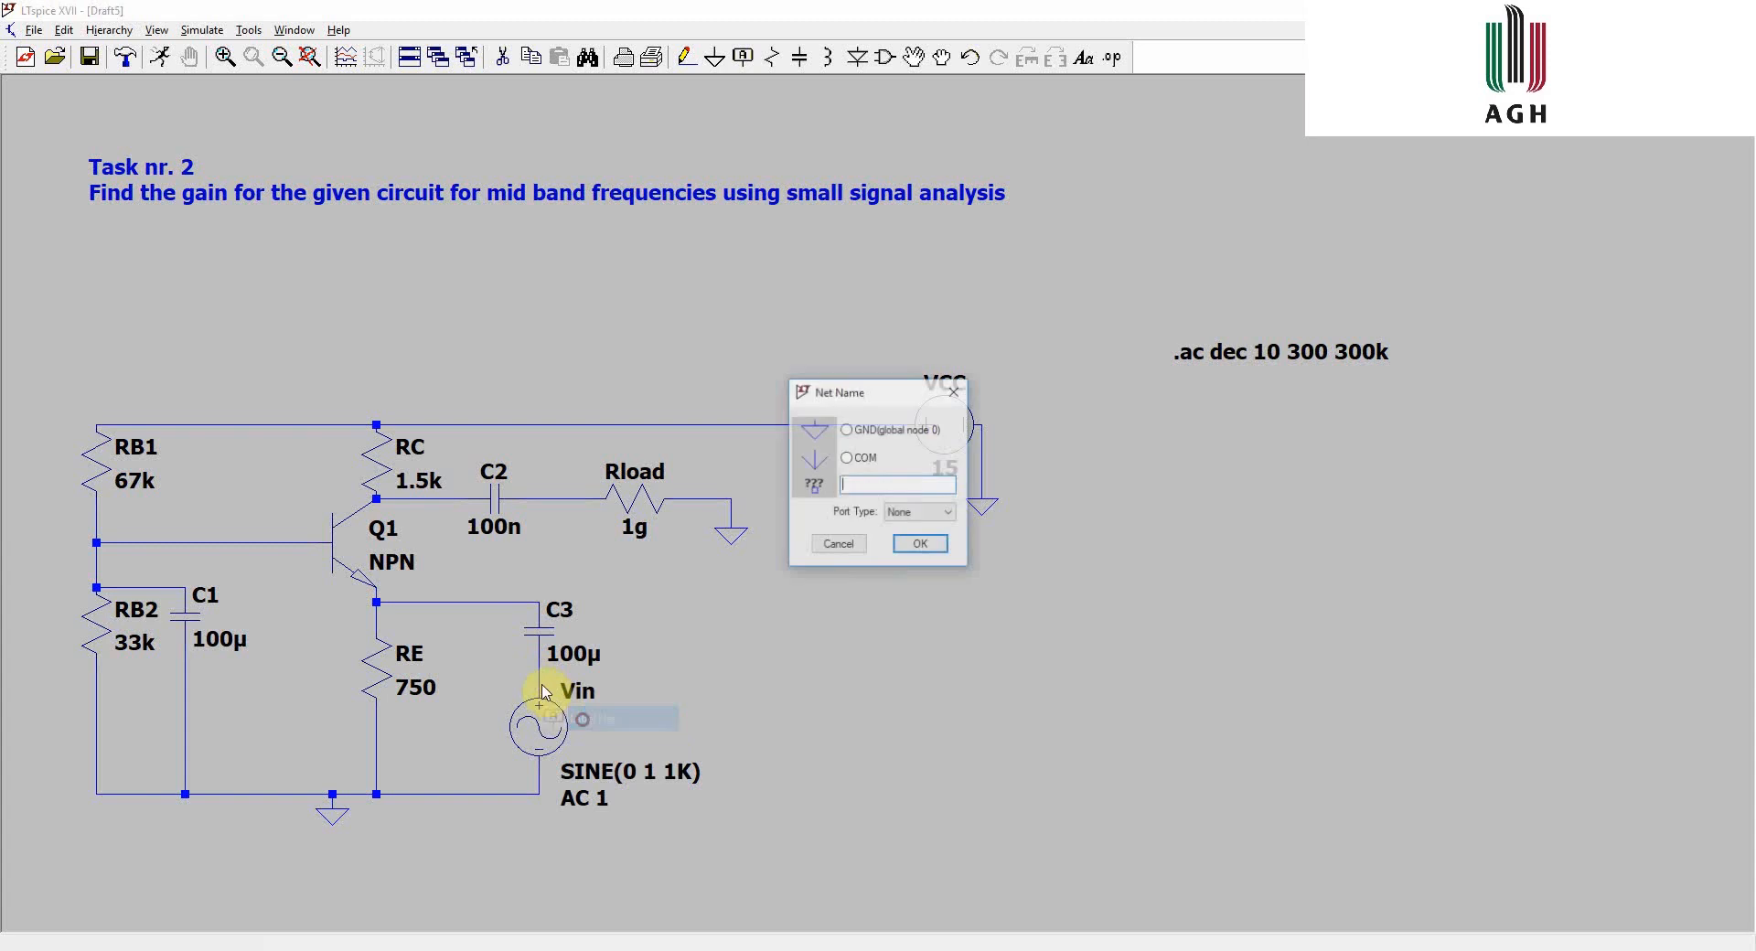
text(in)
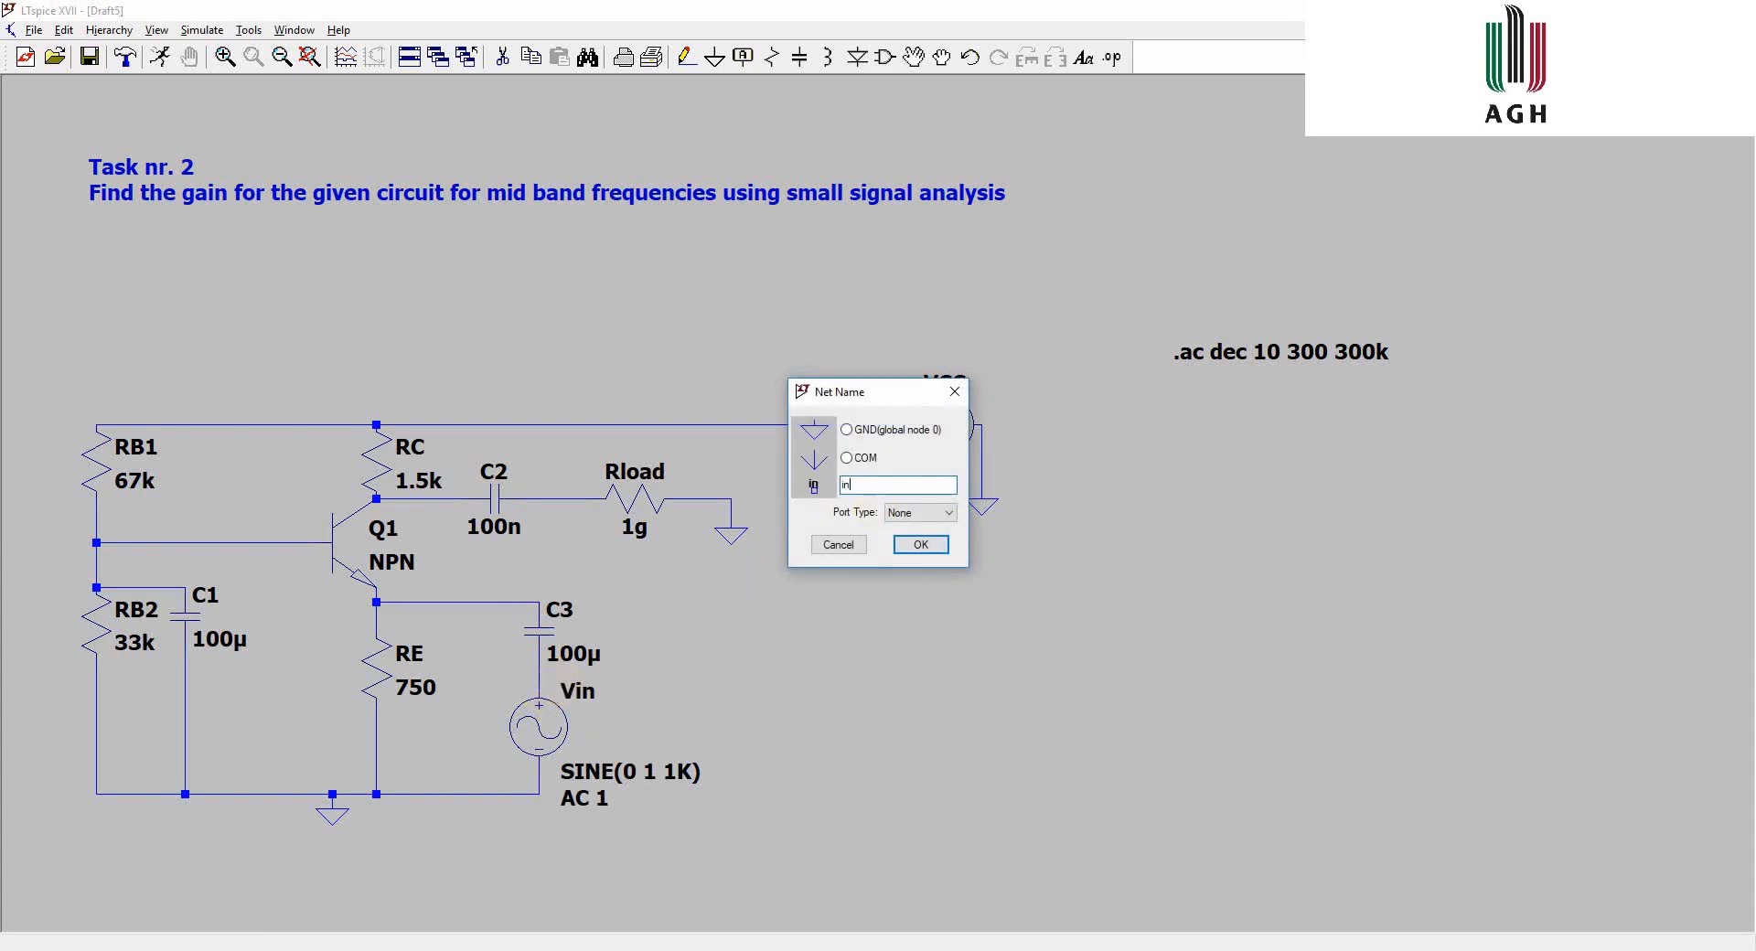
key(Return)
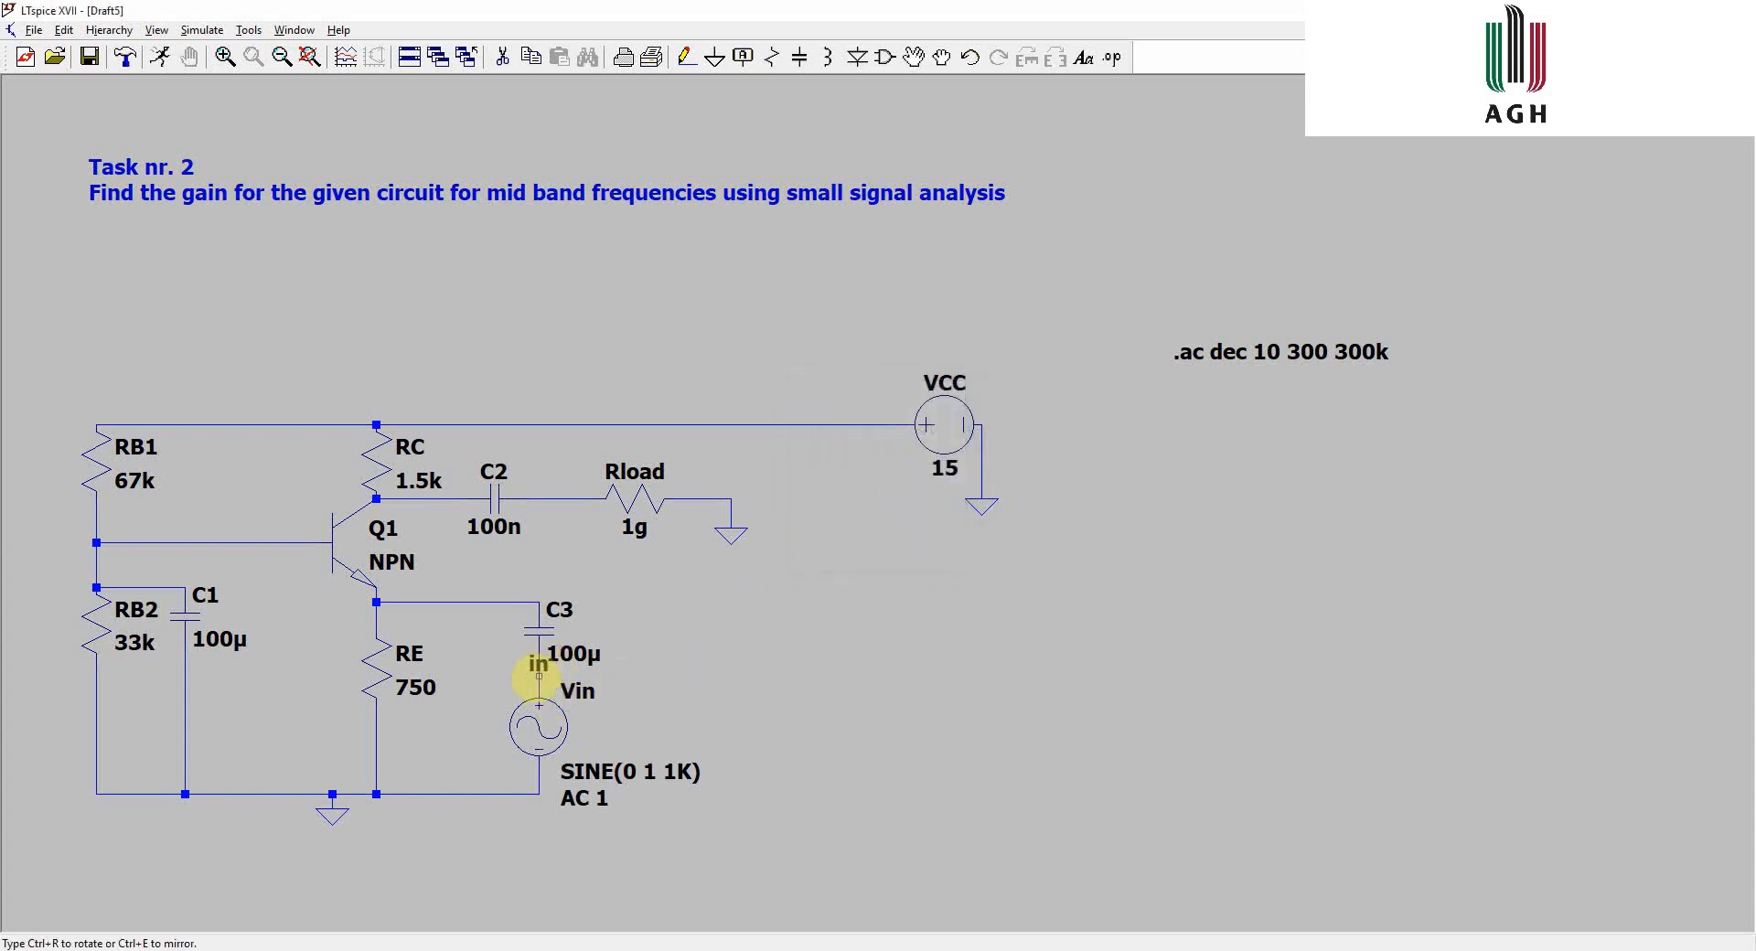
key(ctrl+r)
click(539, 675)
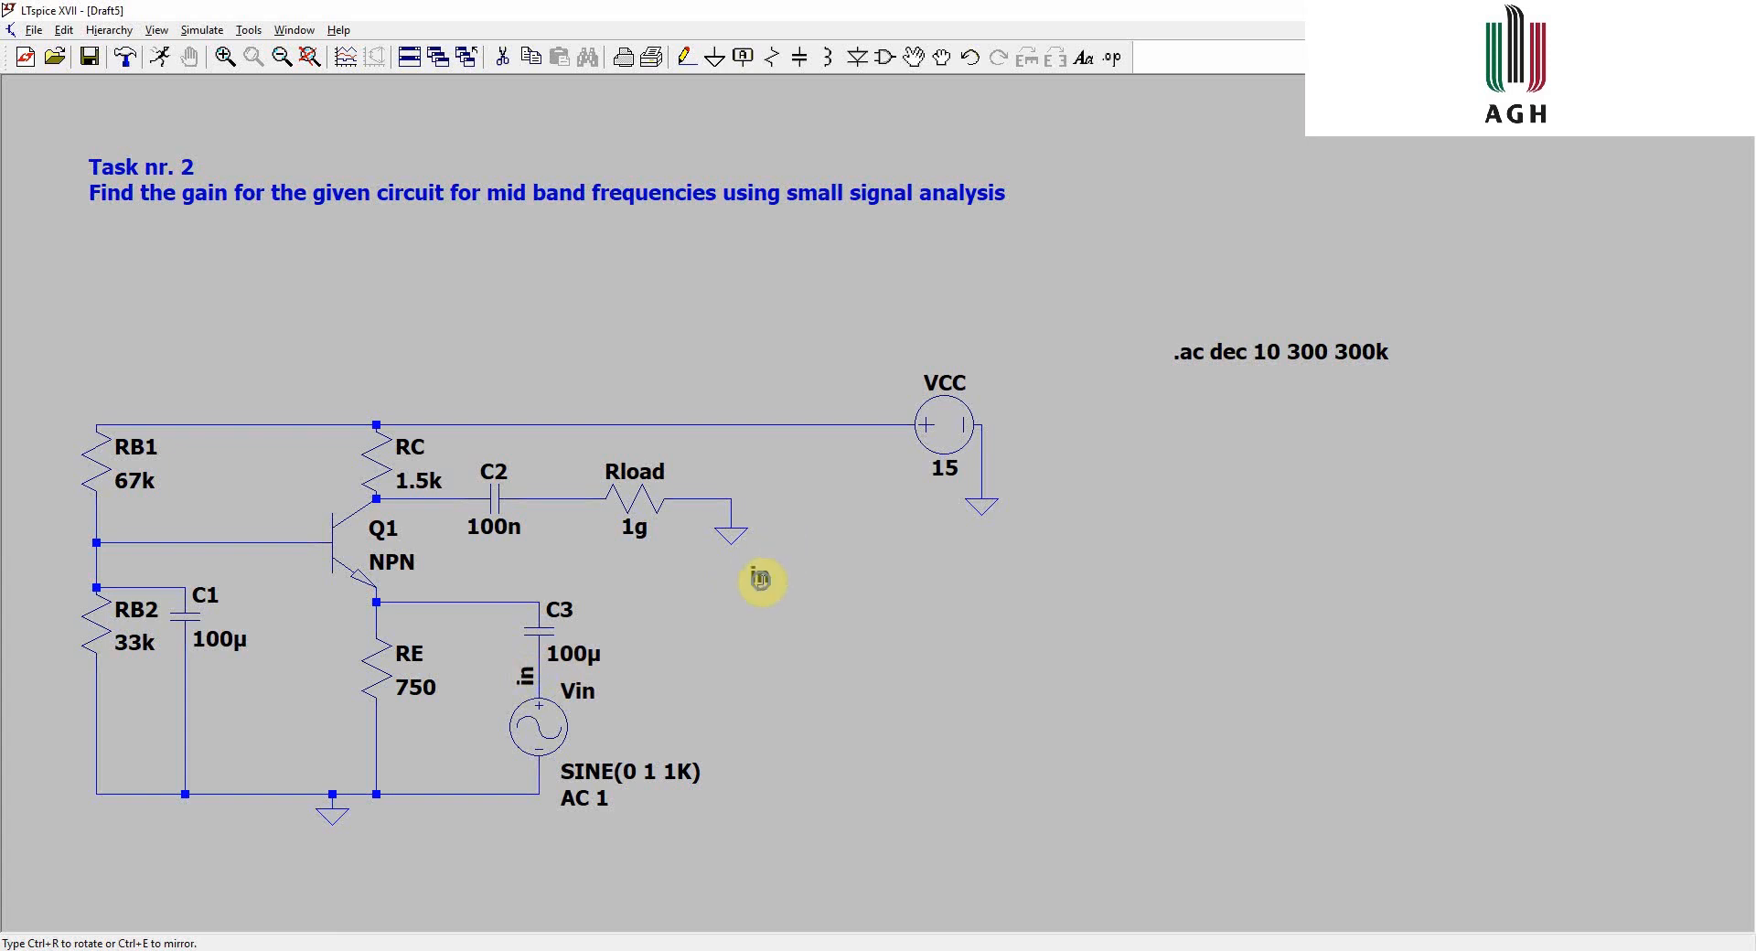
- Label the net between C2 and Rload as out
right_click(554, 497)
click(569, 530)
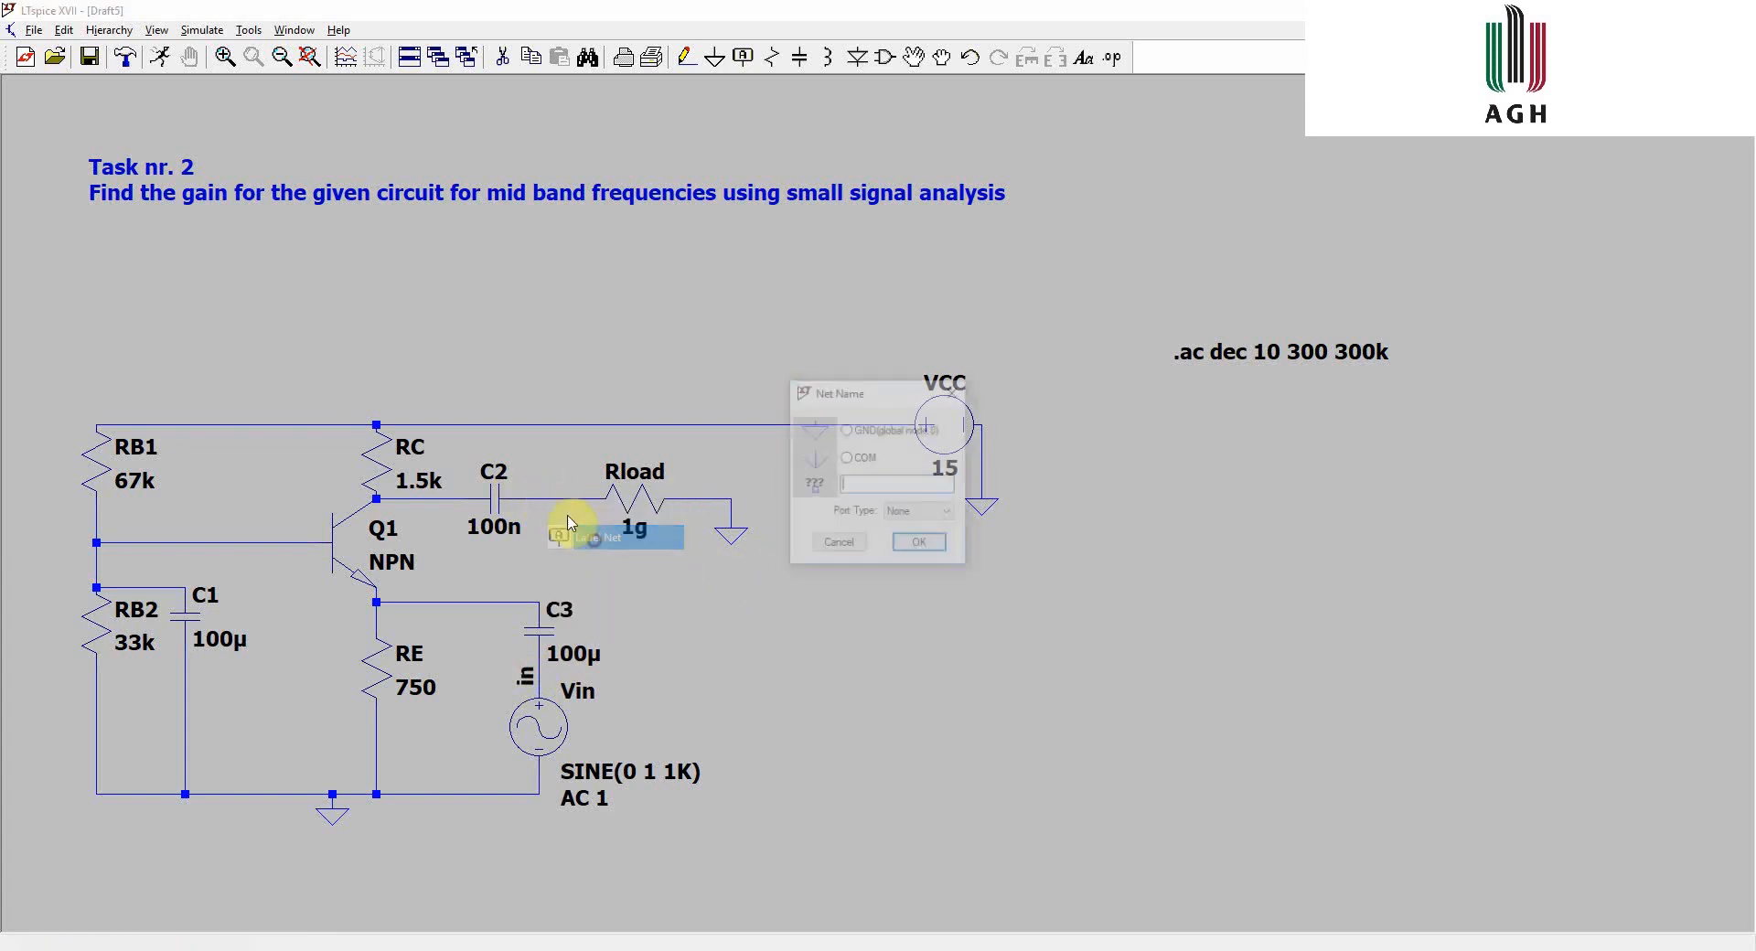
text(out)
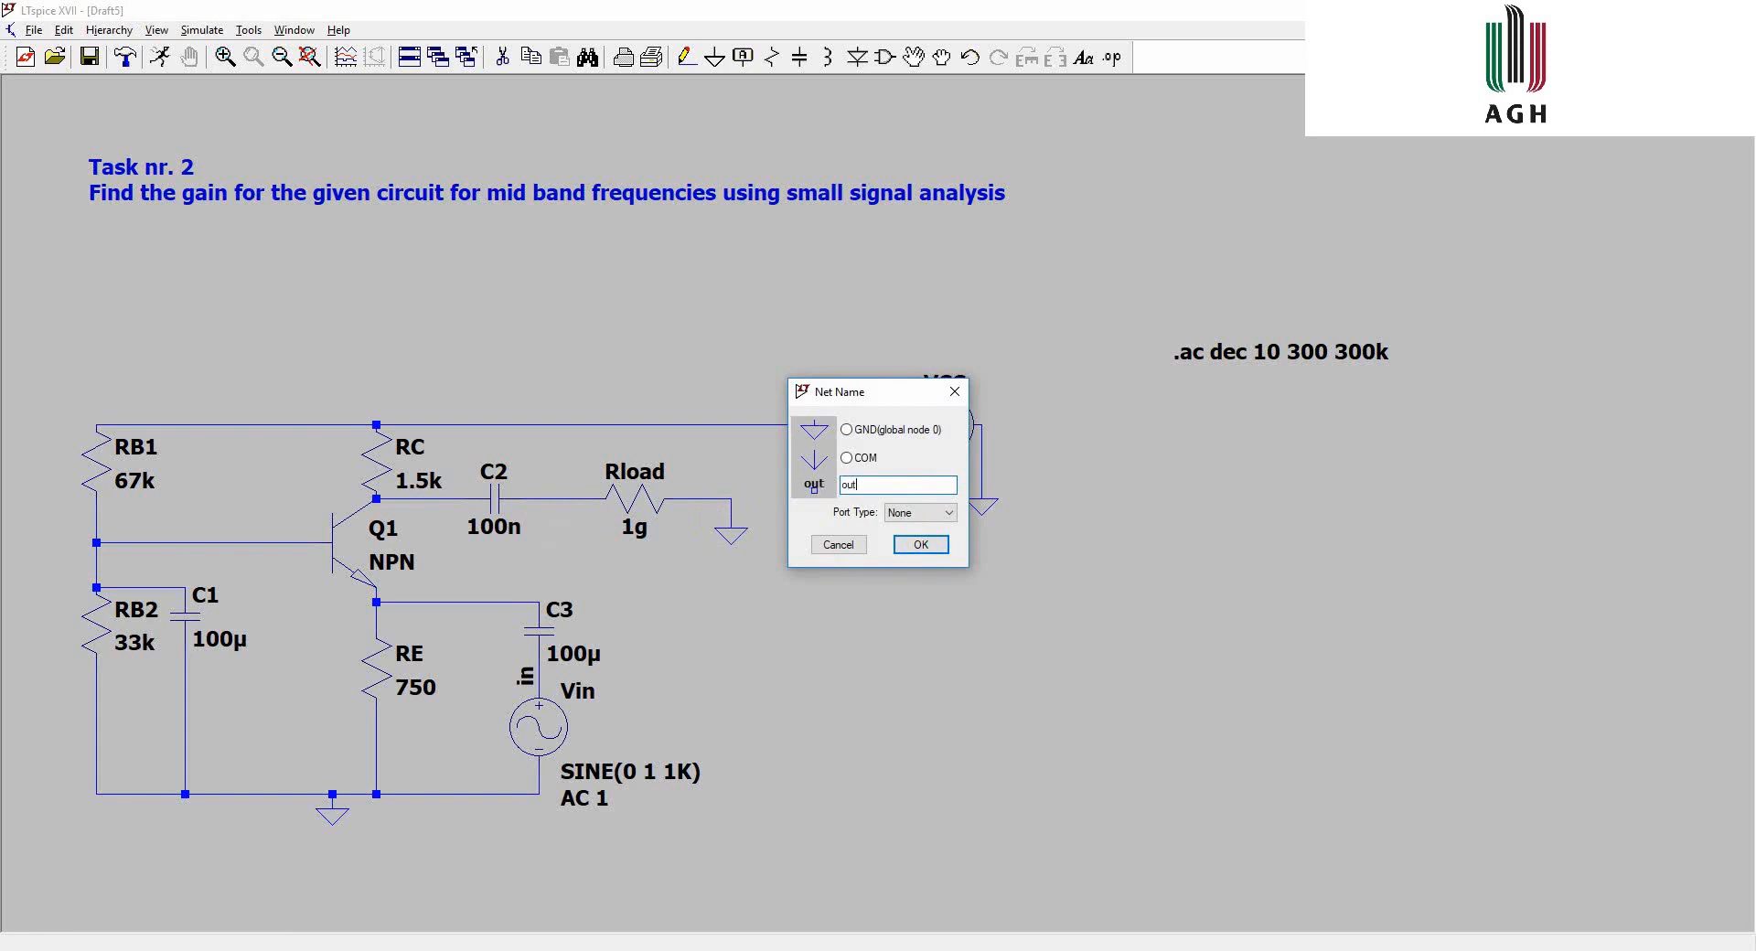
key(Return)
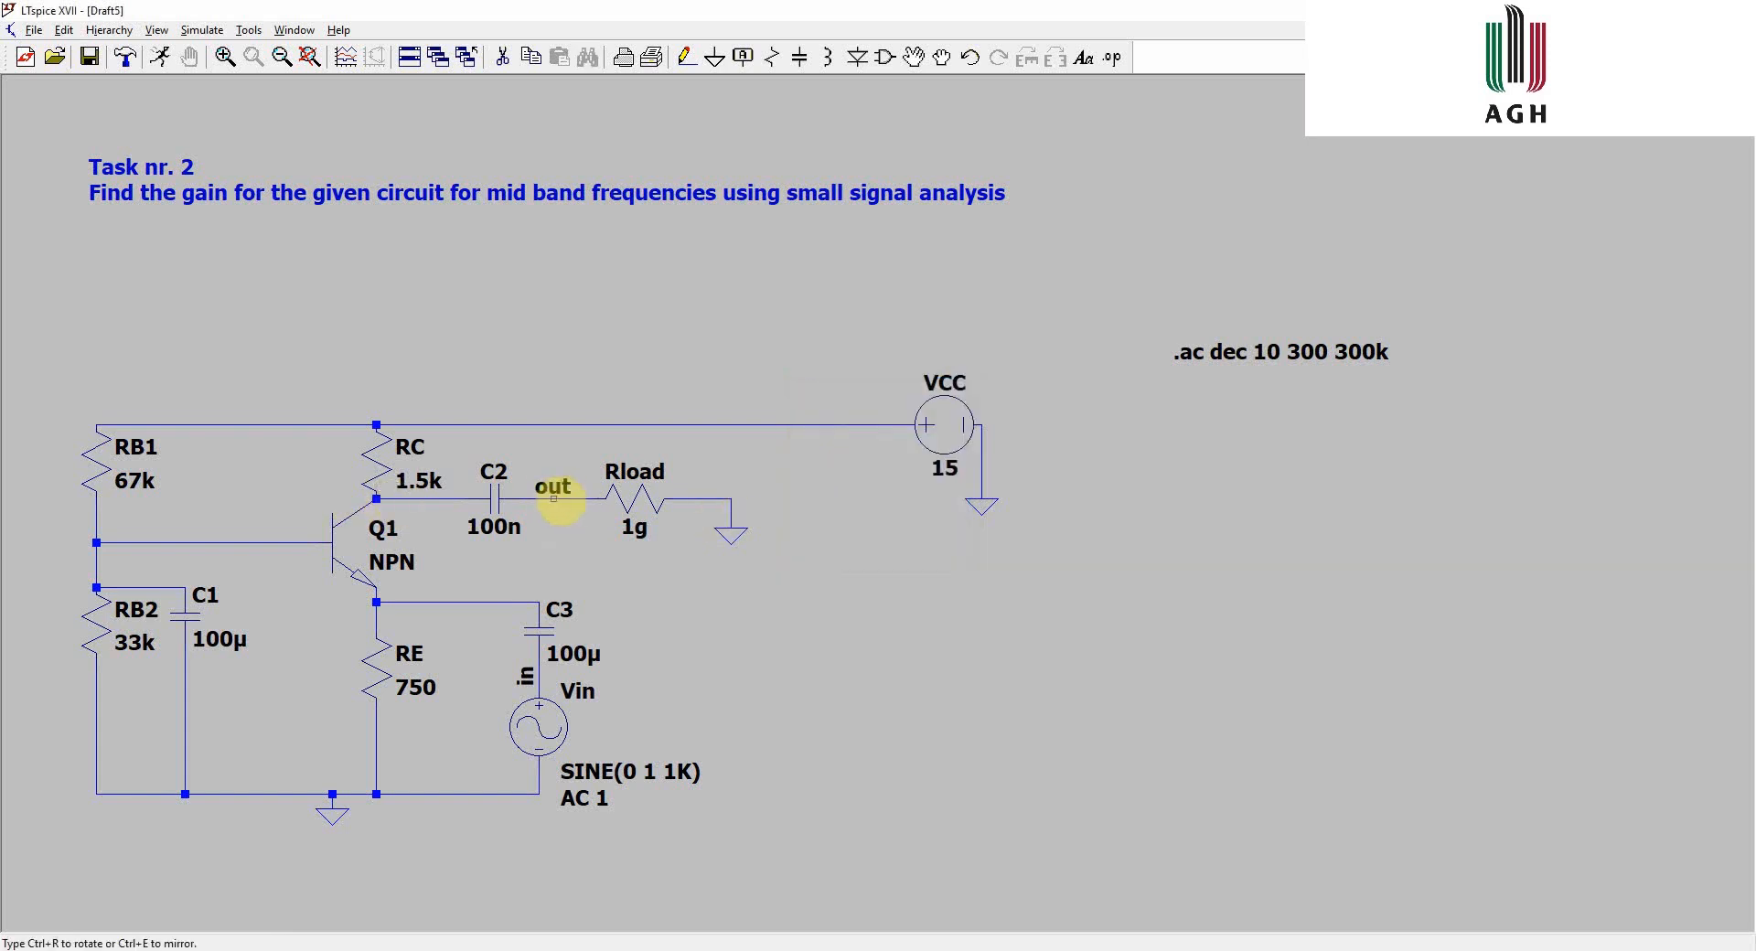
click(553, 499)
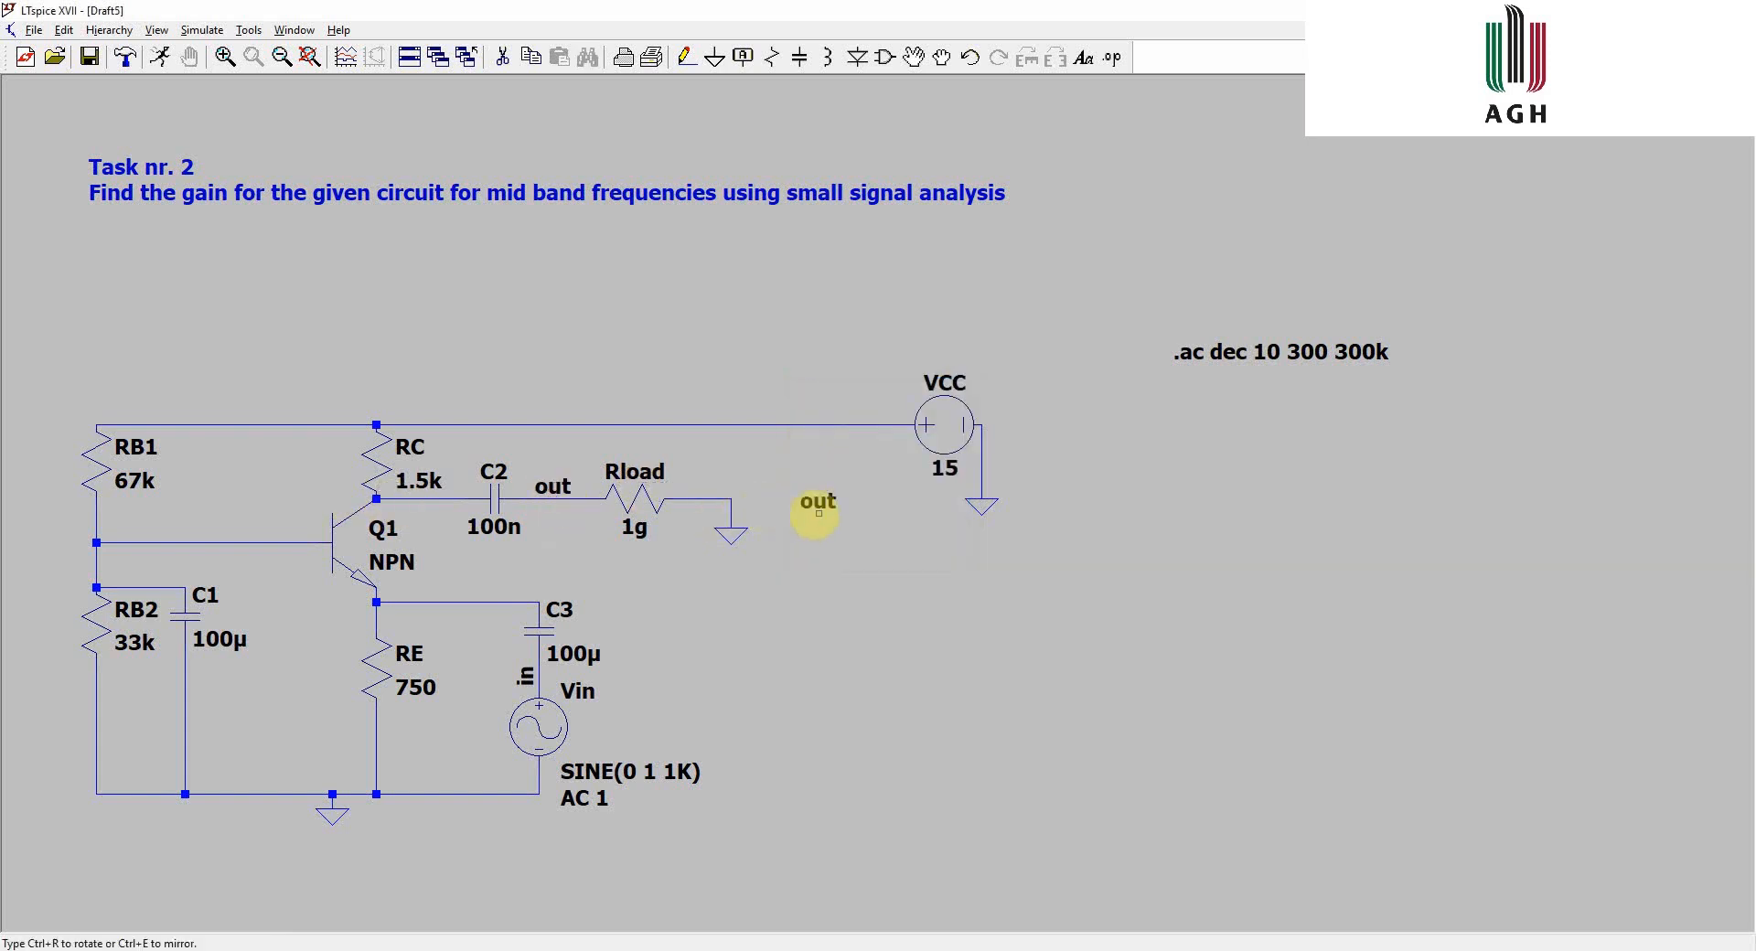
key(Escape)
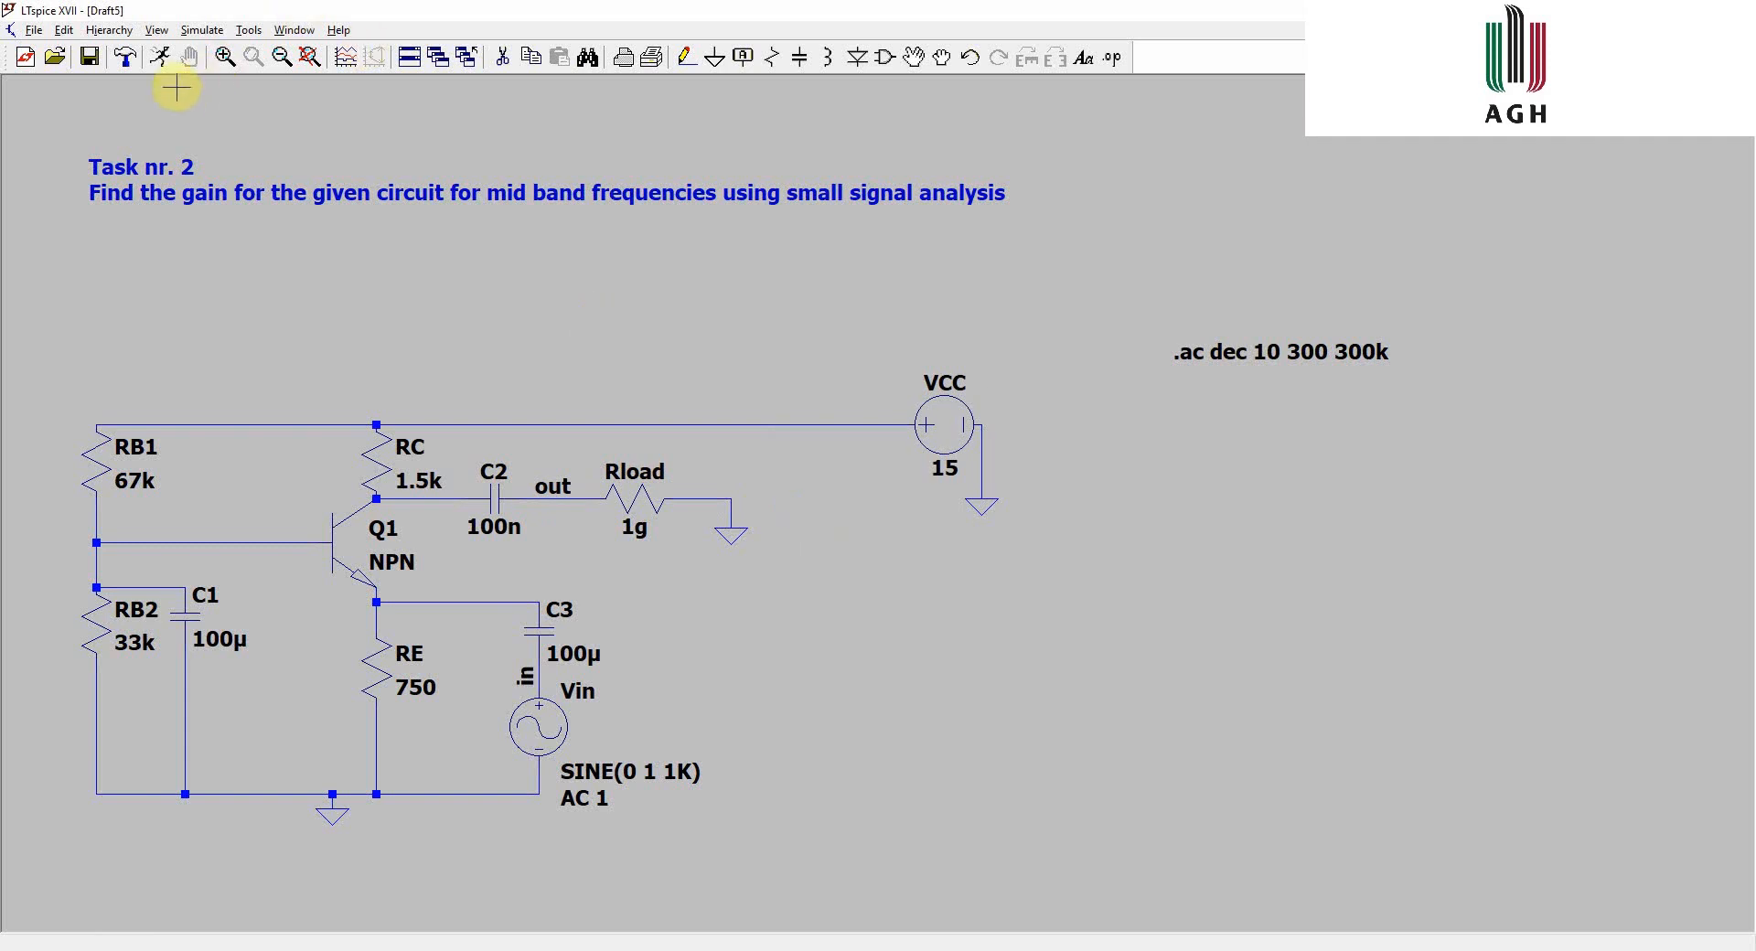
- Run the AC simulation and plot the gain expression V(out)/V(in)
click(162, 60)
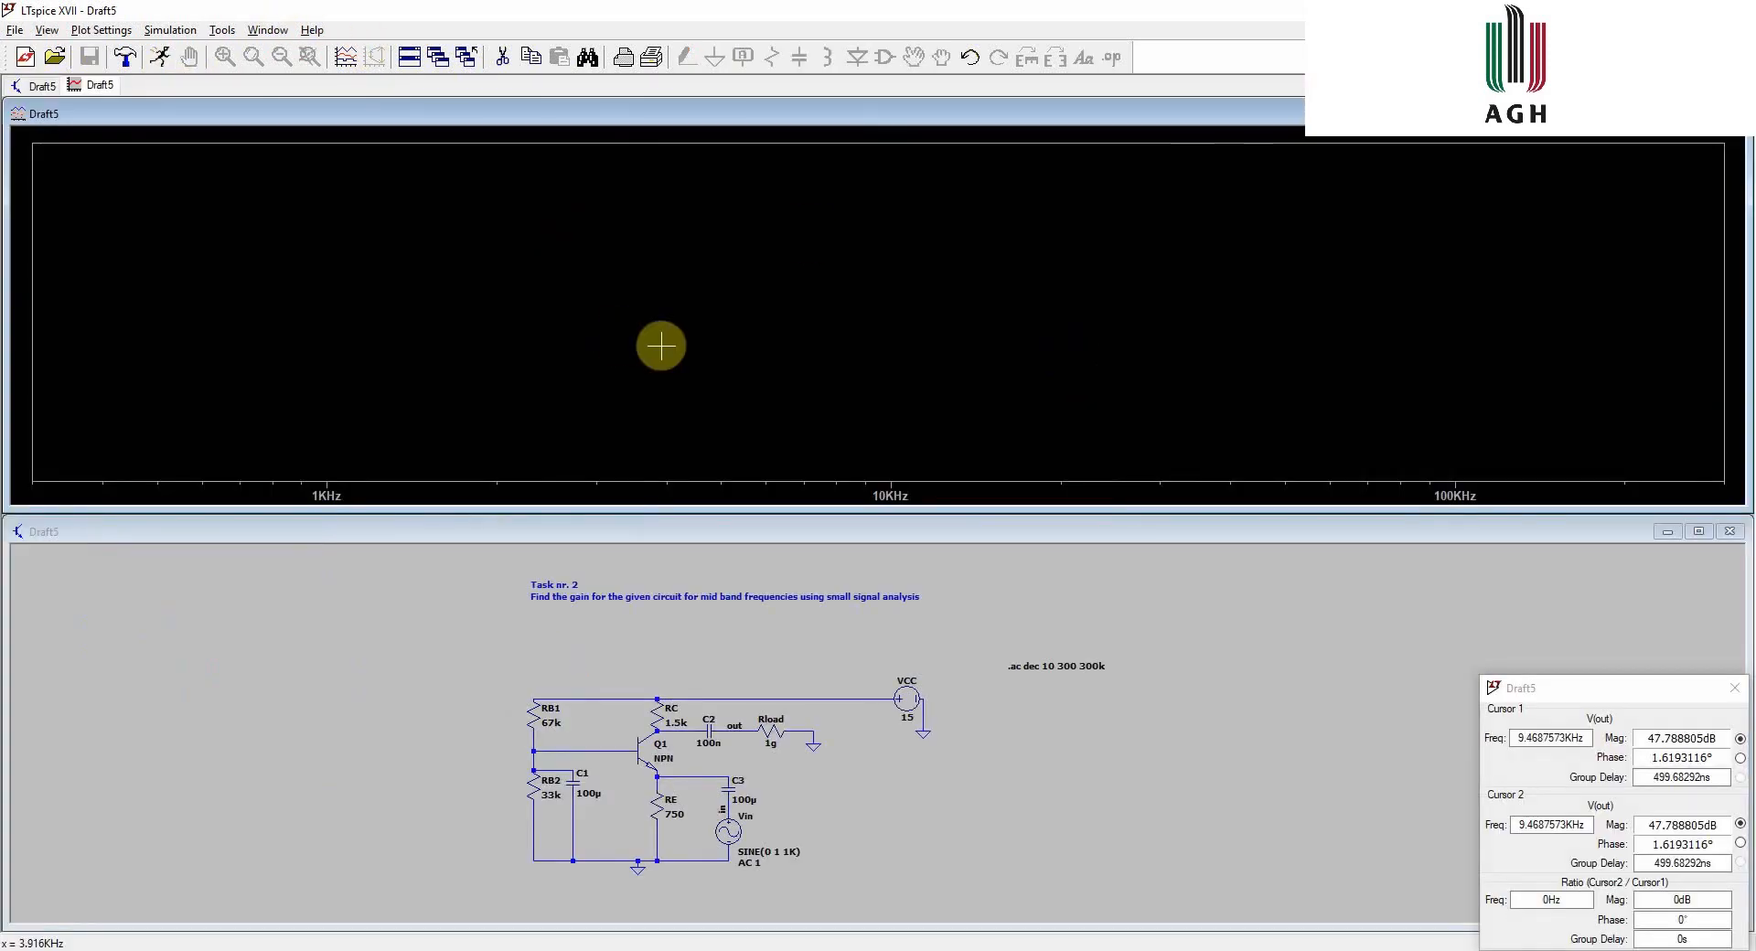
right_click(663, 347)
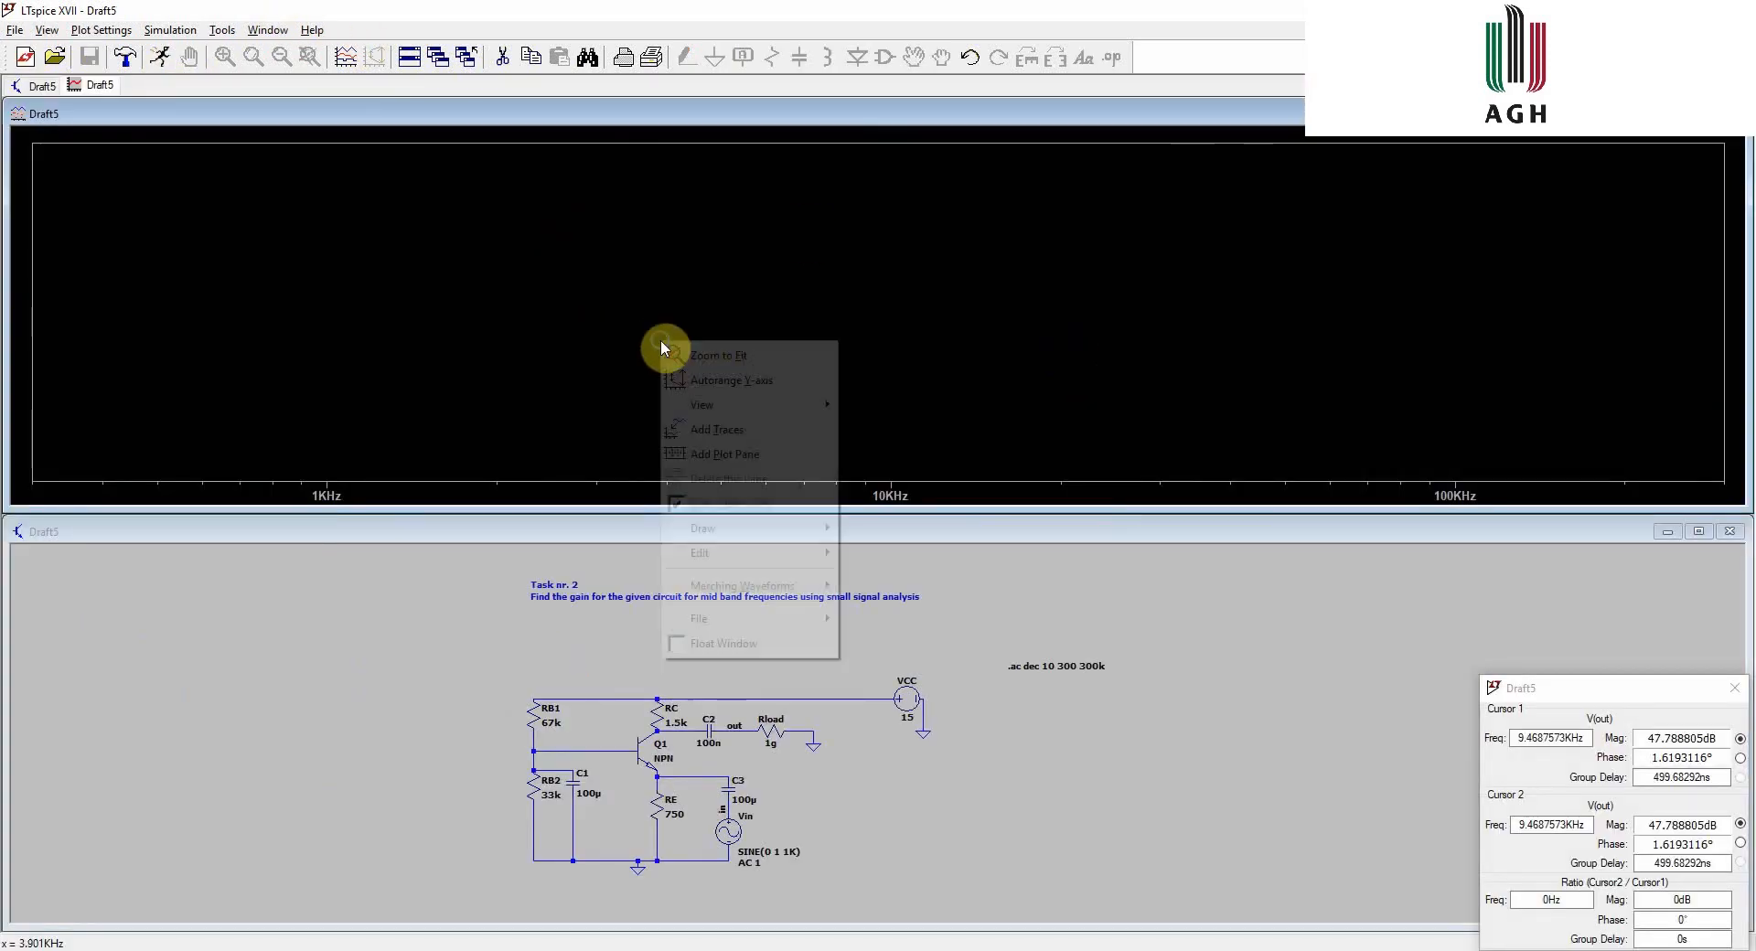
click(750, 437)
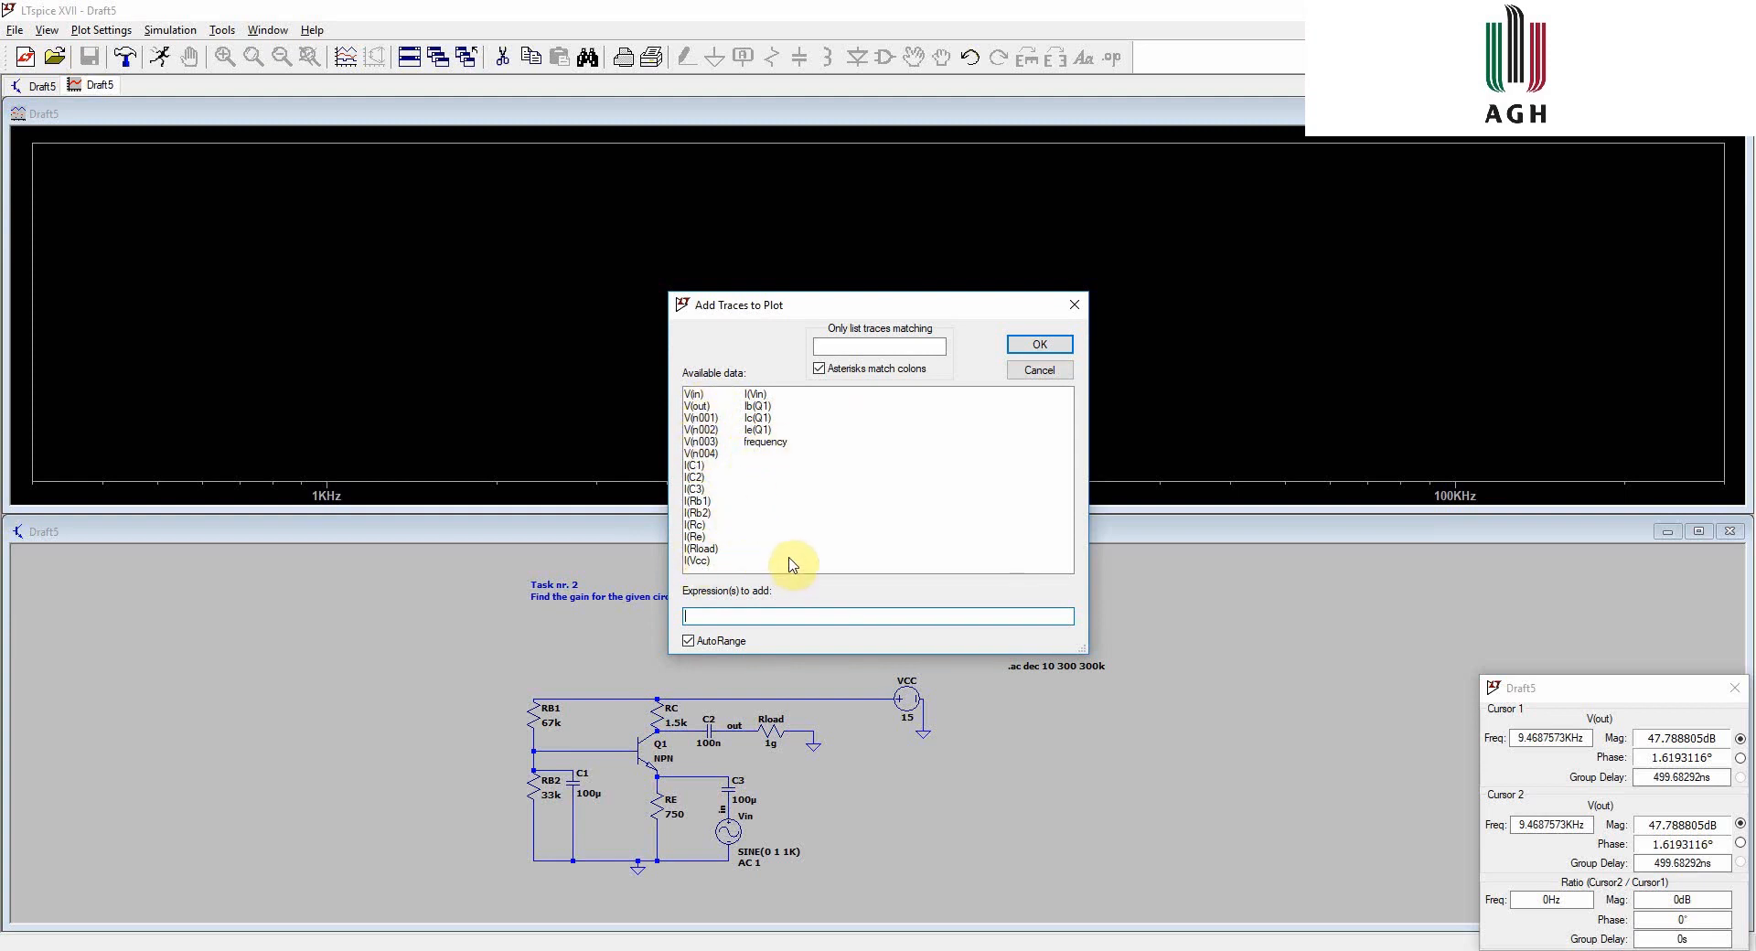
click(696, 406)
click(729, 615)
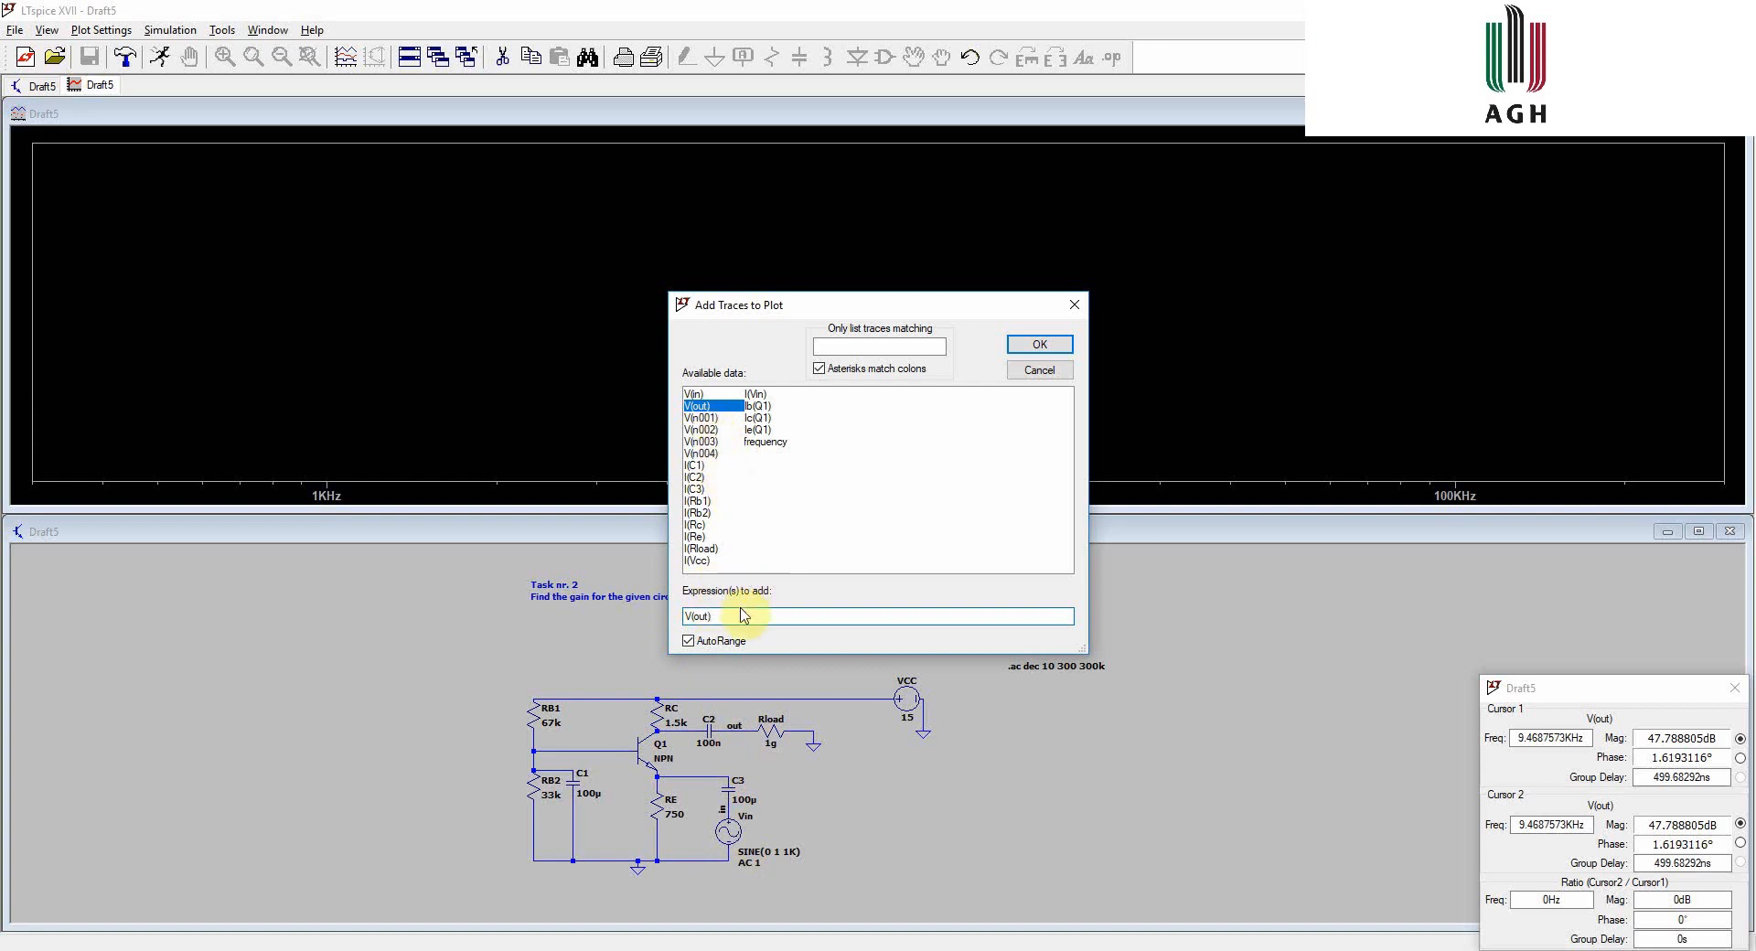
text(/)
click(695, 393)
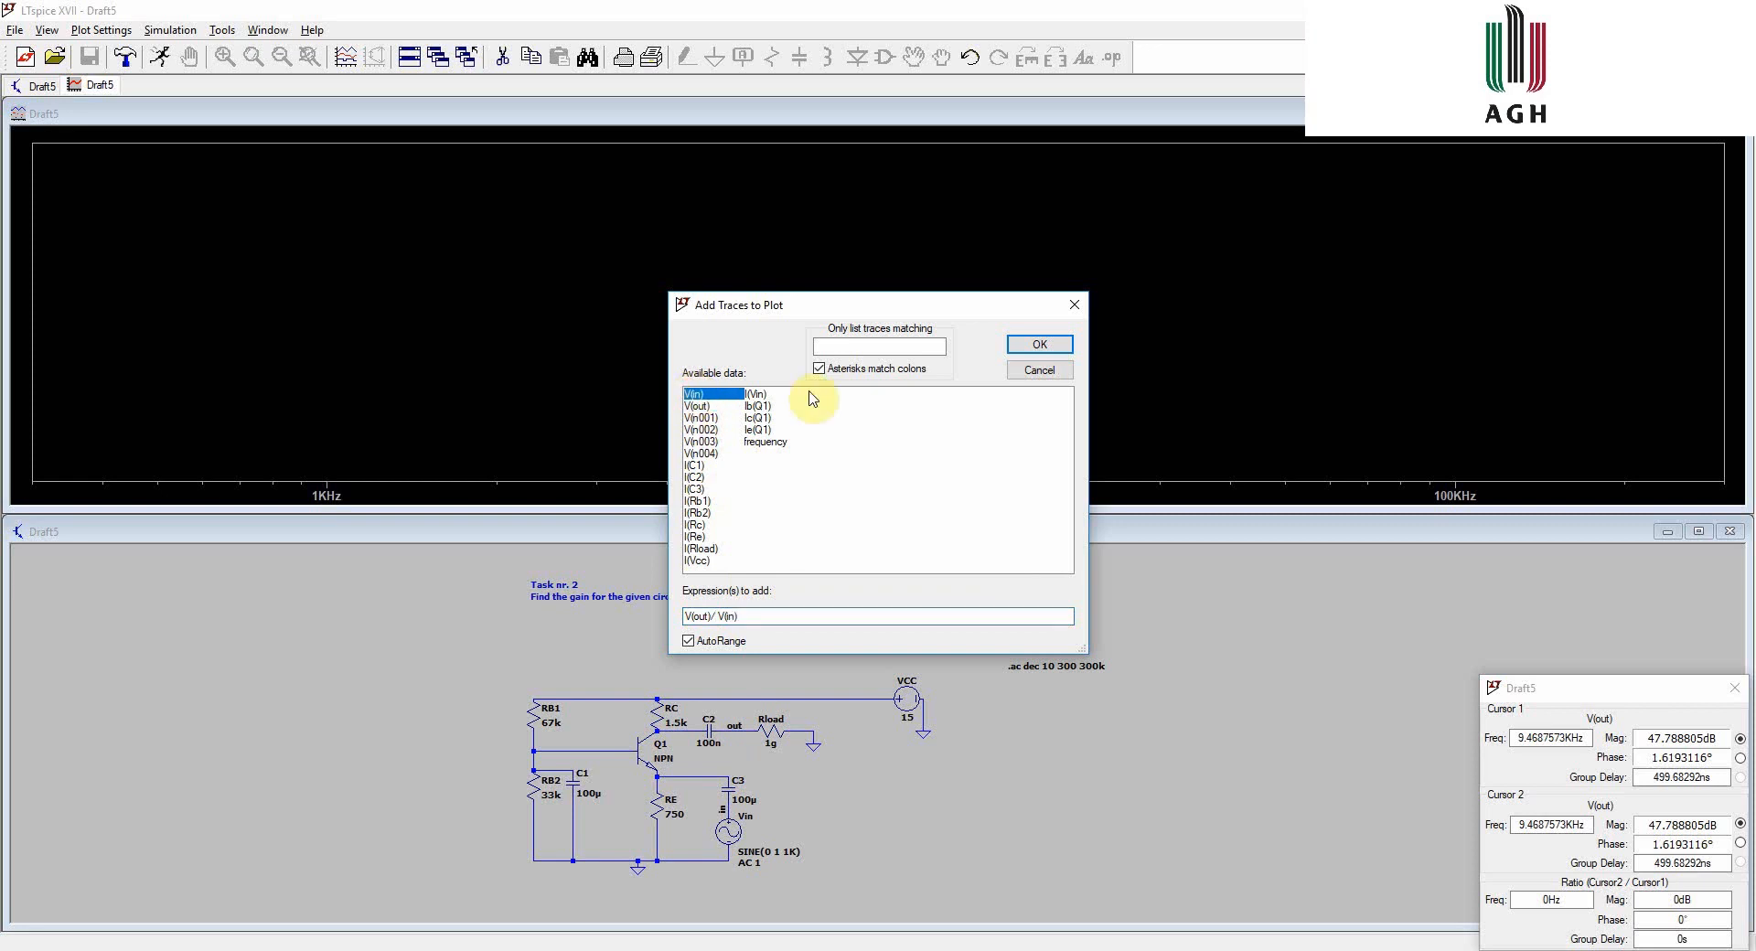
click(1040, 347)
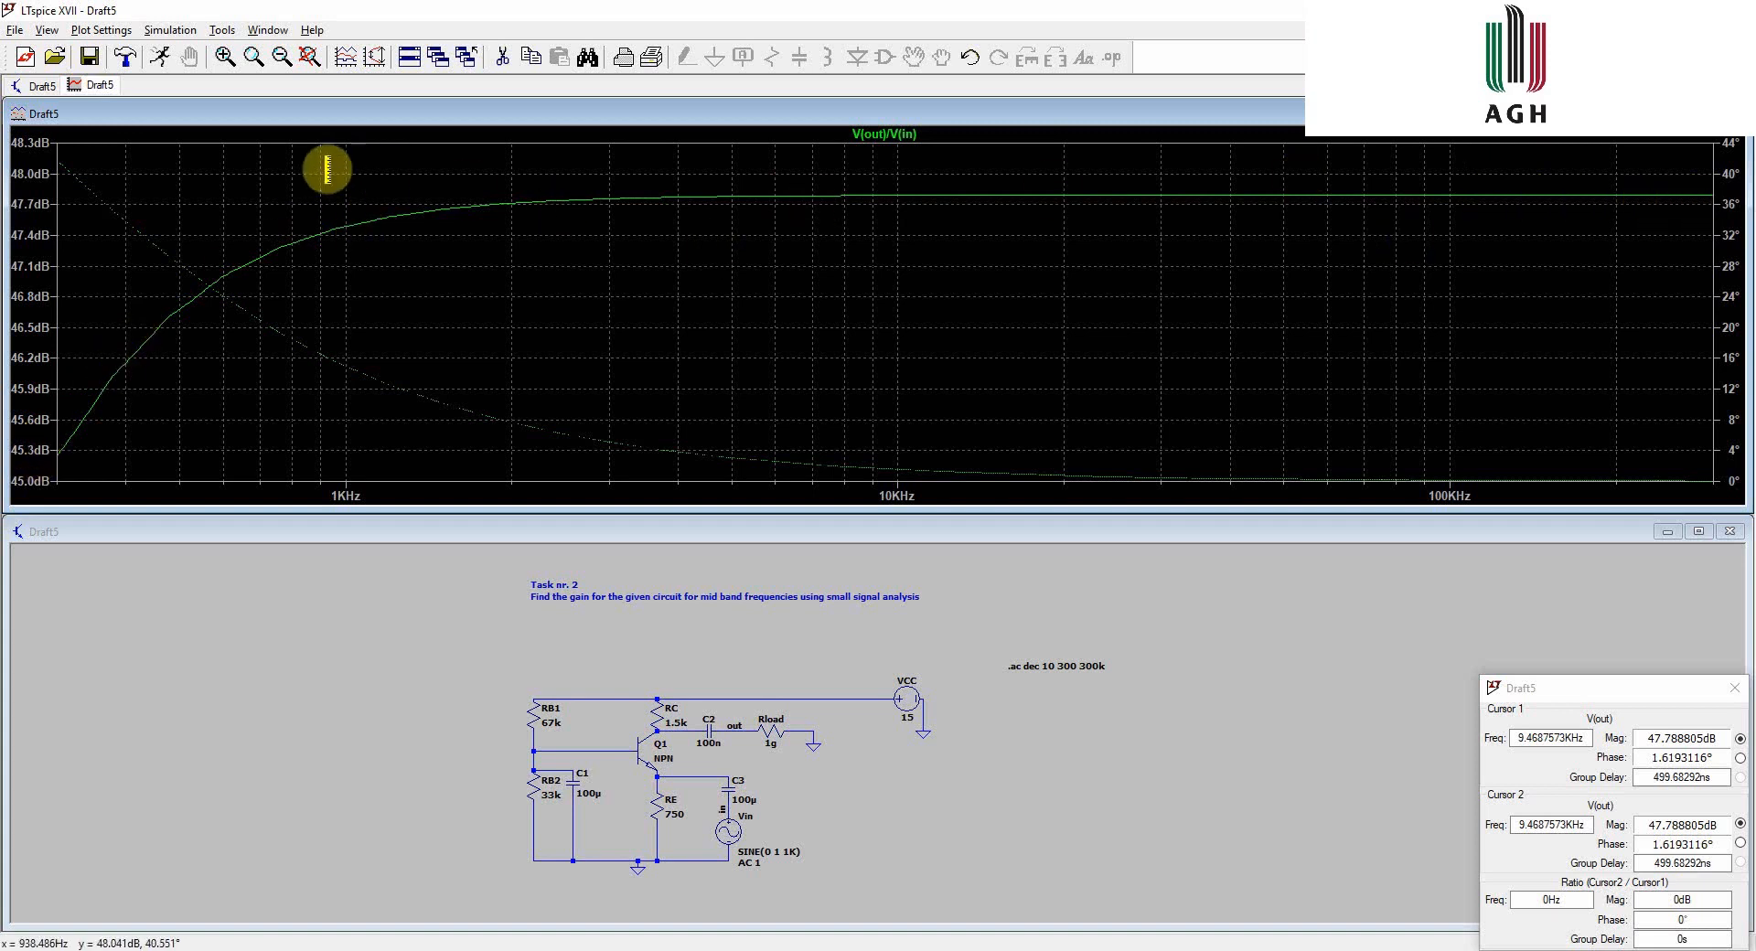
- Open the left vertical axis magnitude settings and review the representation options
right_click(29, 238)
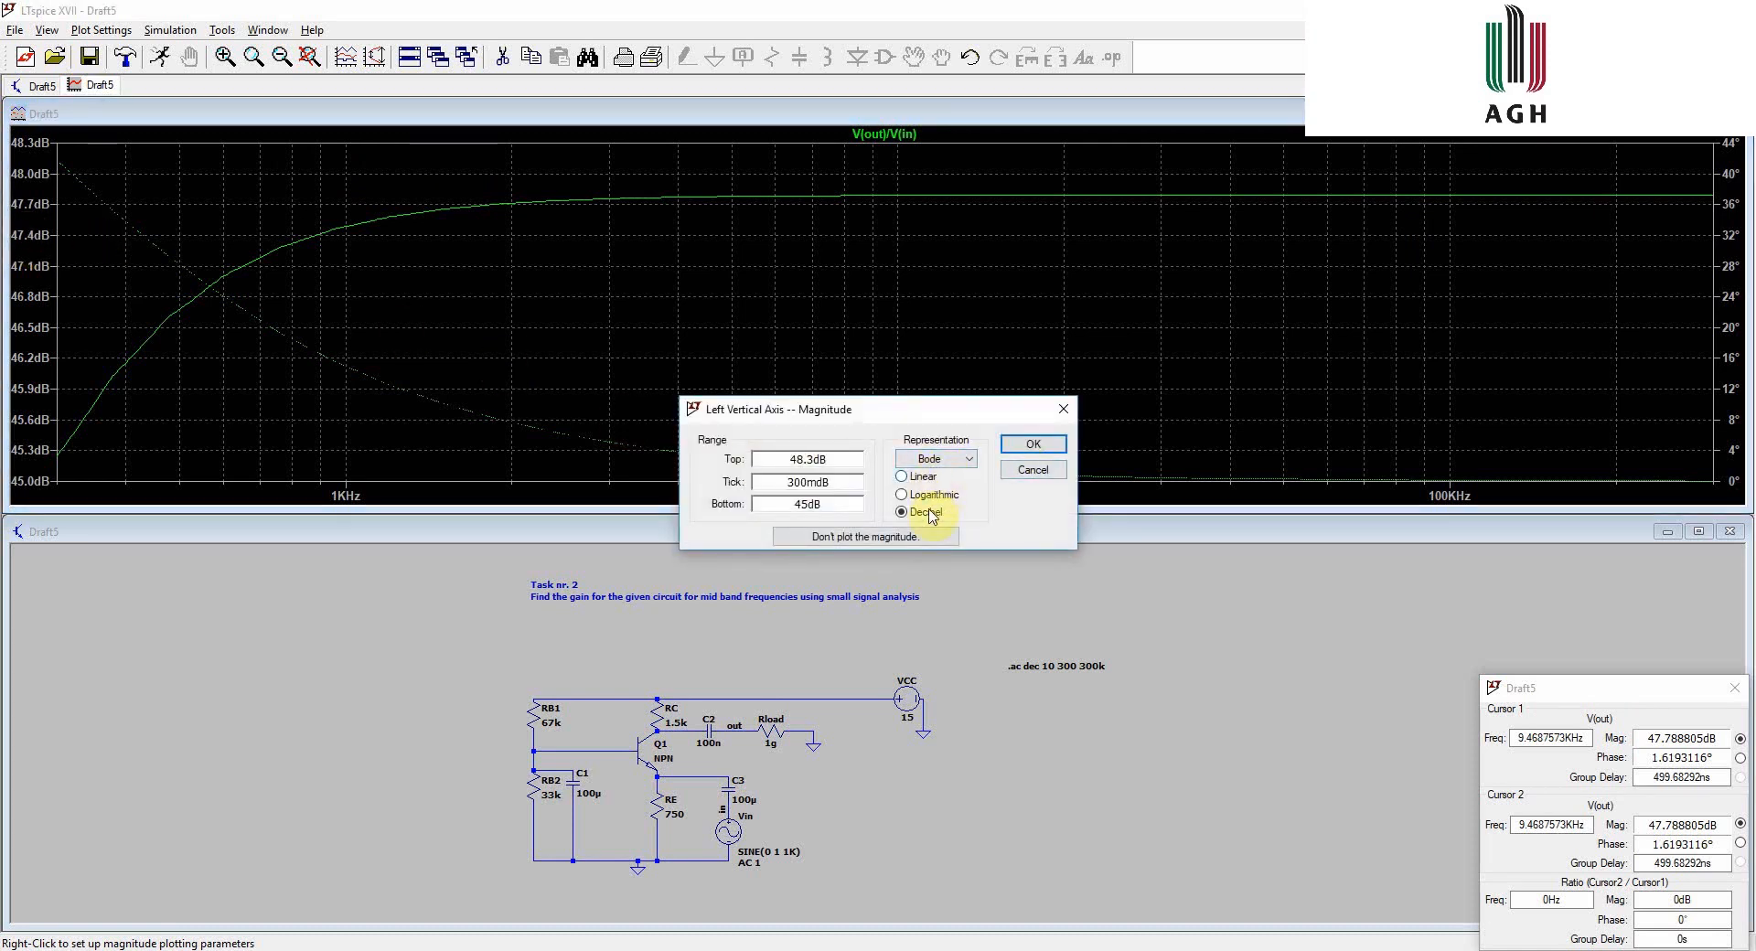
click(962, 462)
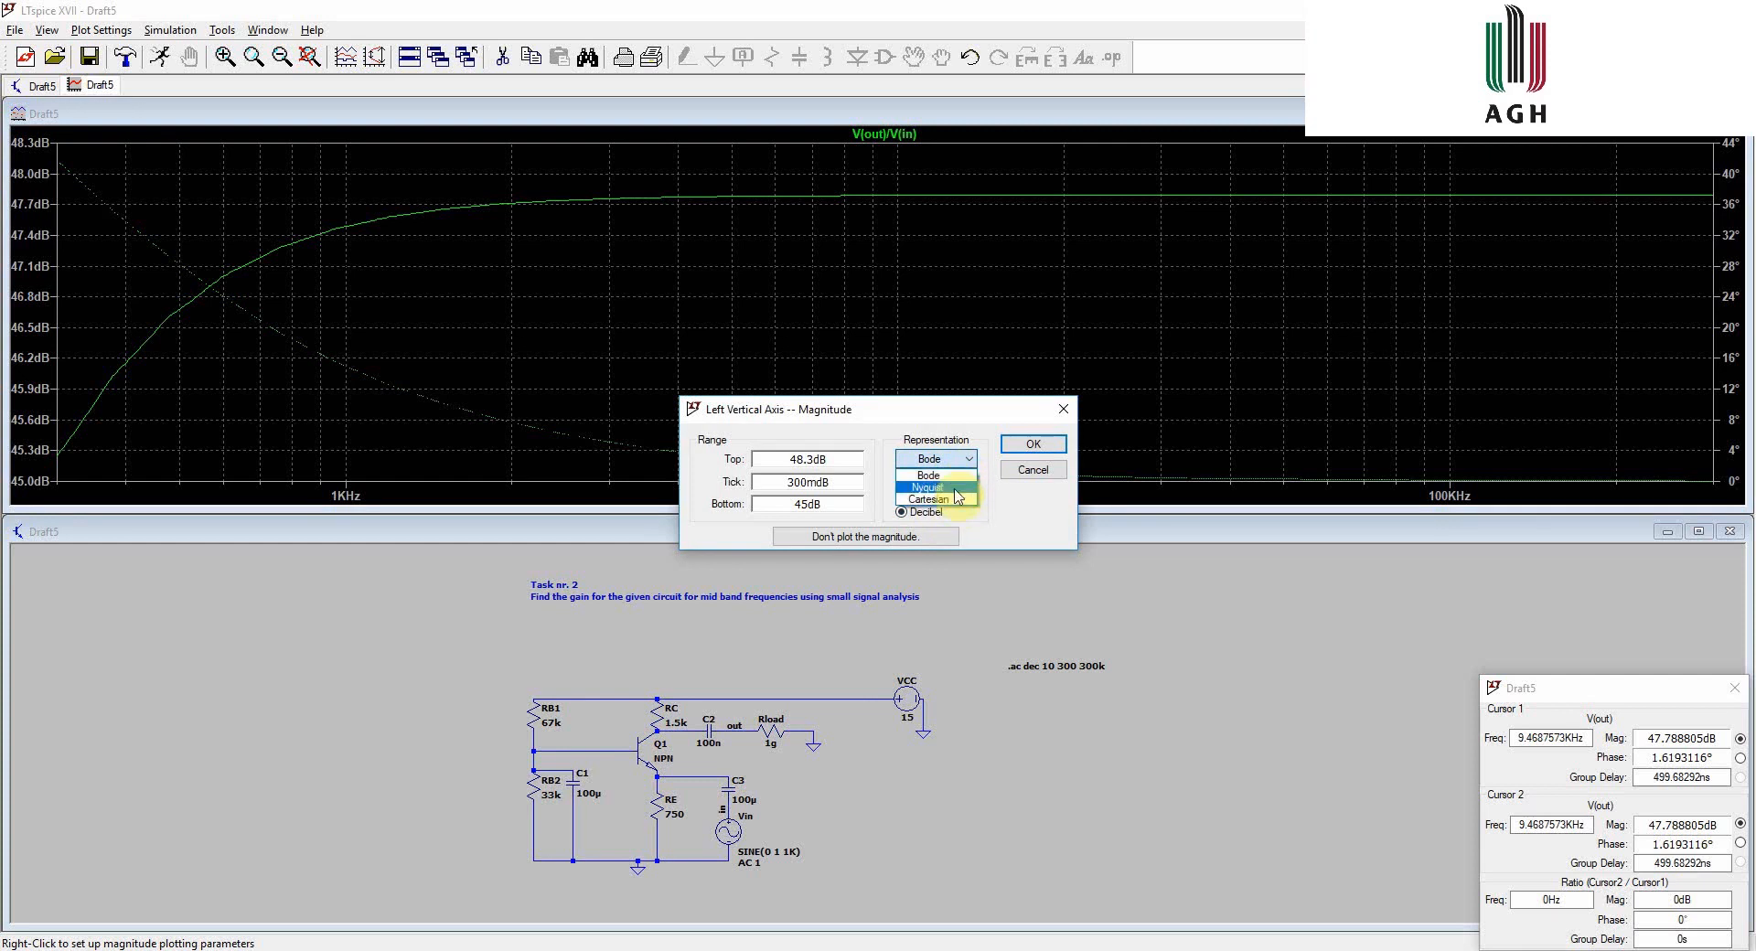
click(958, 460)
click(1017, 448)
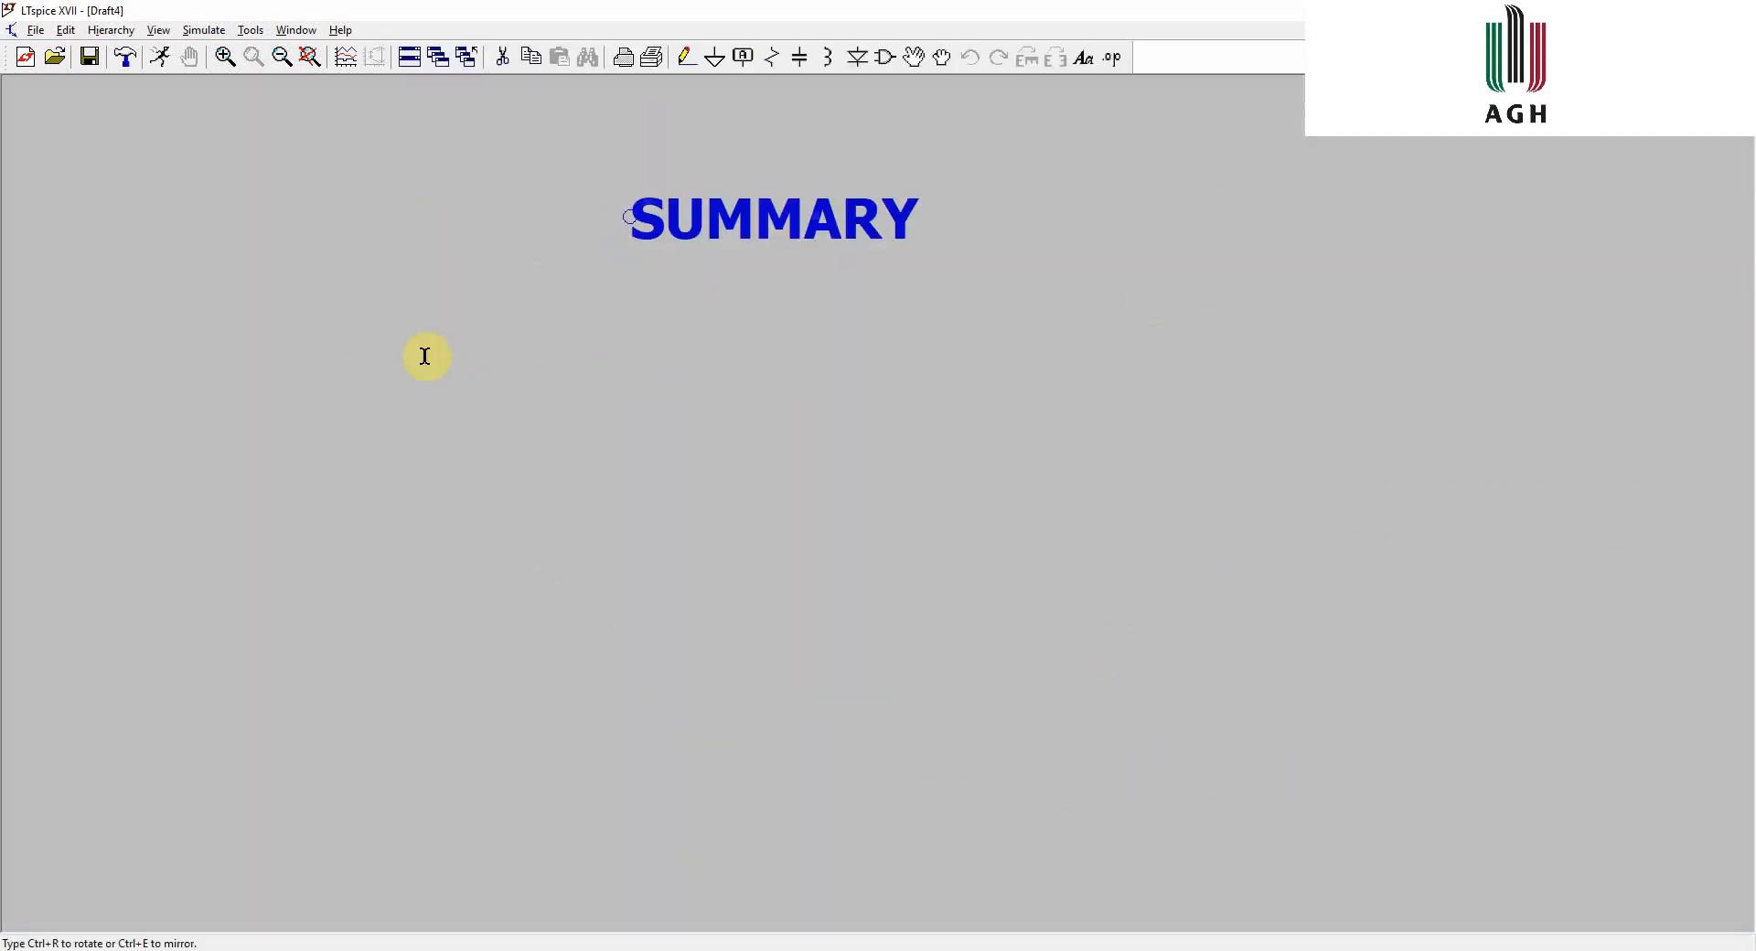
- Place the SUMMARY title text in the middle of the schematic sheet
click(720, 444)
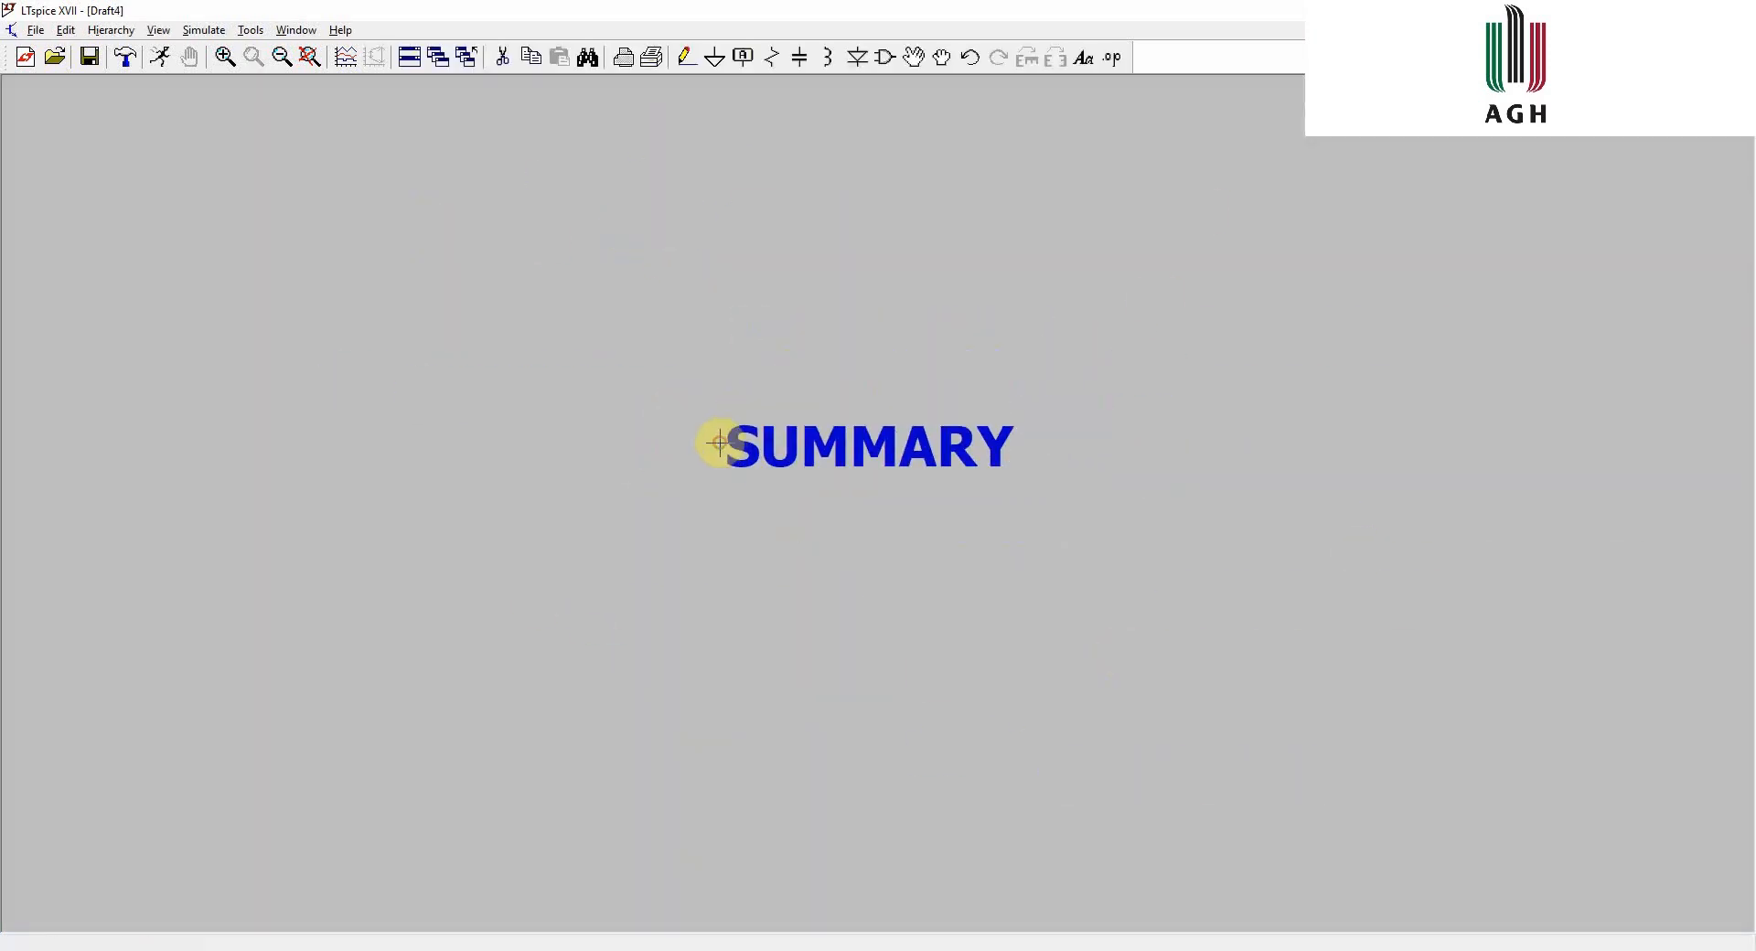